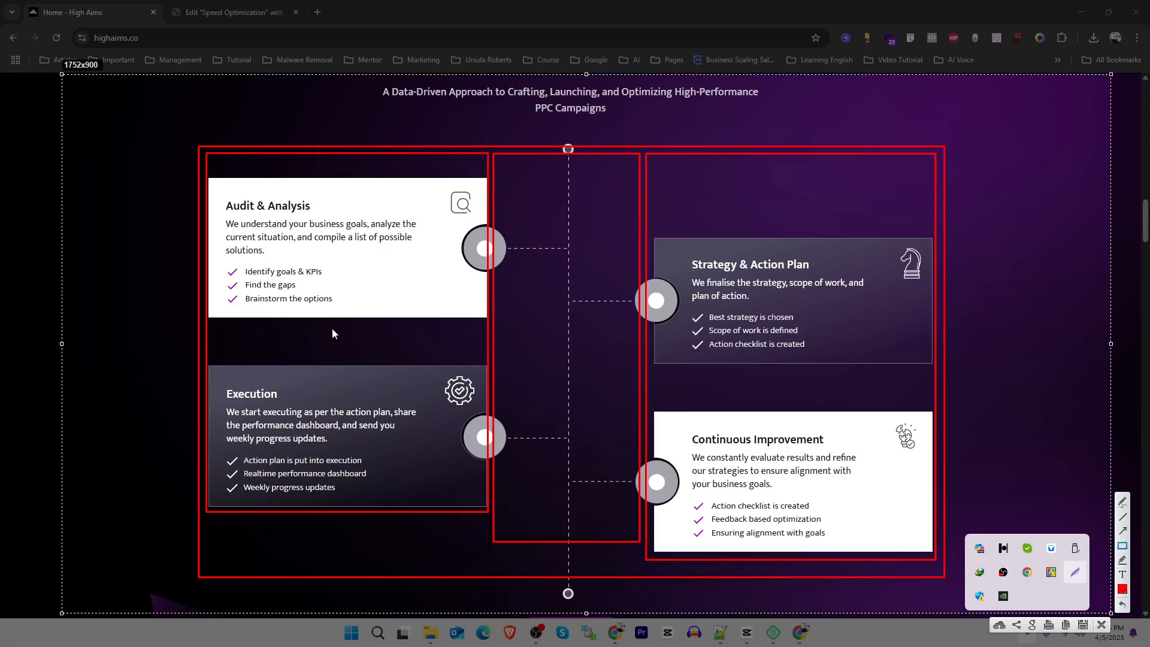
# Switch from the reference page to the Elementor editor and add a flexbox container with a single-row structure
pyautogui.click(1103, 627)
pyautogui.hotkey('ctrl', 'Tab')
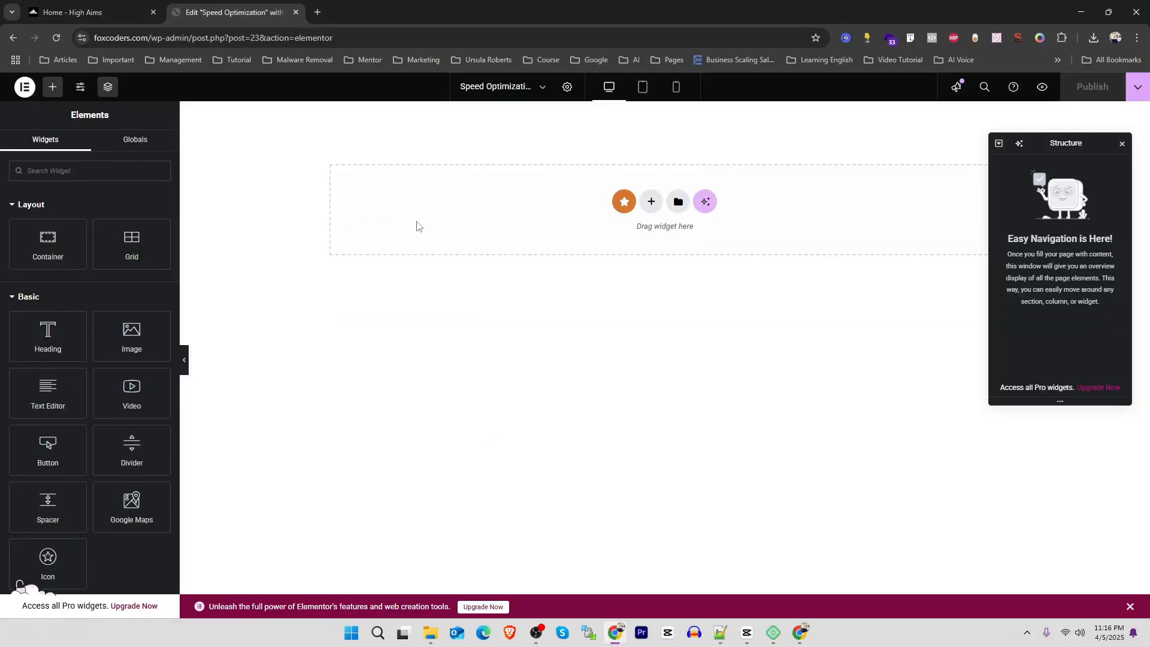
pyautogui.click(652, 202)
pyautogui.click(626, 235)
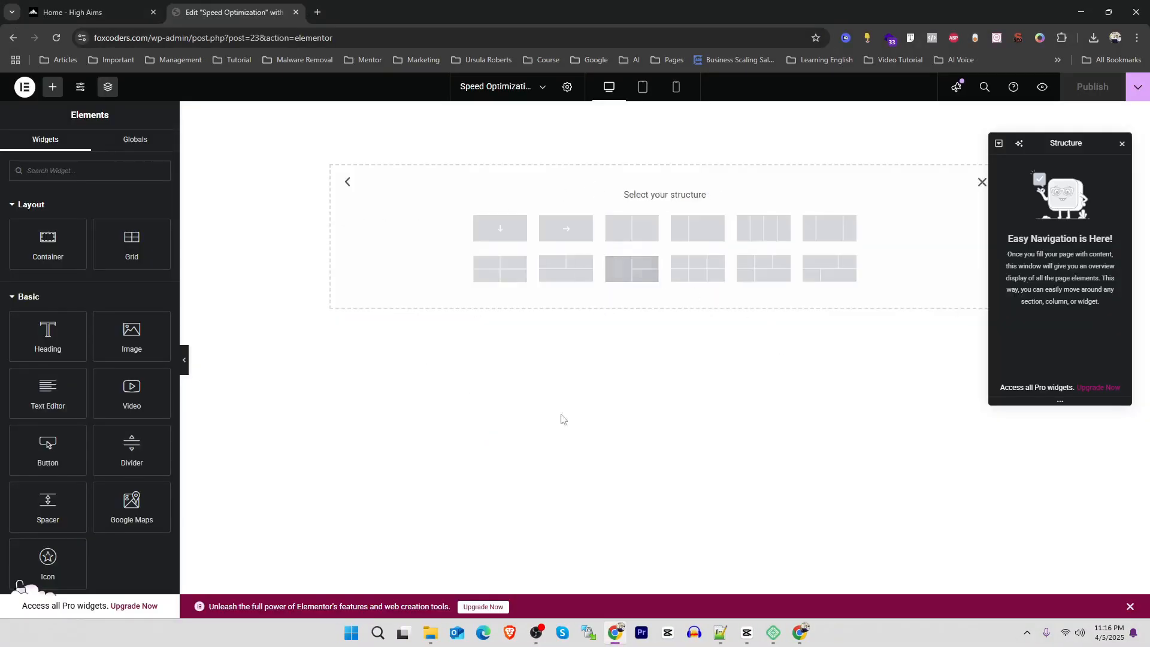
pyautogui.click(564, 238)
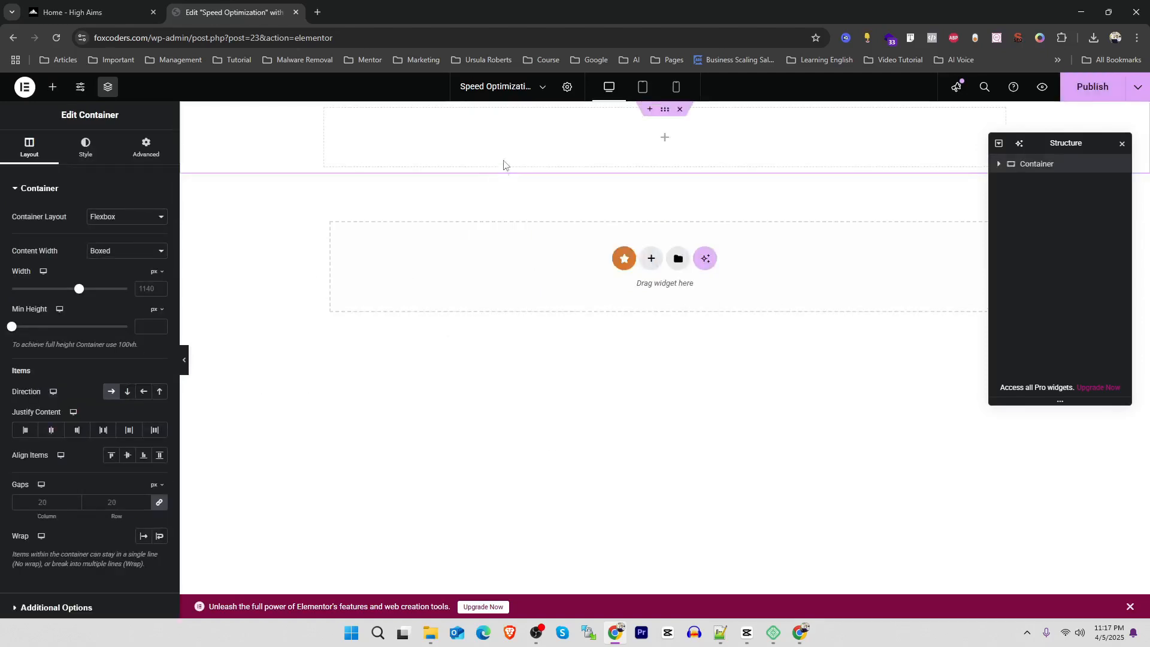
# Place a container inside the row container and duplicate it twice to make three side-by-side columns
pyautogui.click(53, 87)
pyautogui.moveTo(65, 244); pyautogui.dragTo(397, 147)
pyautogui.rightClick(390, 146)
pyautogui.click(426, 179)
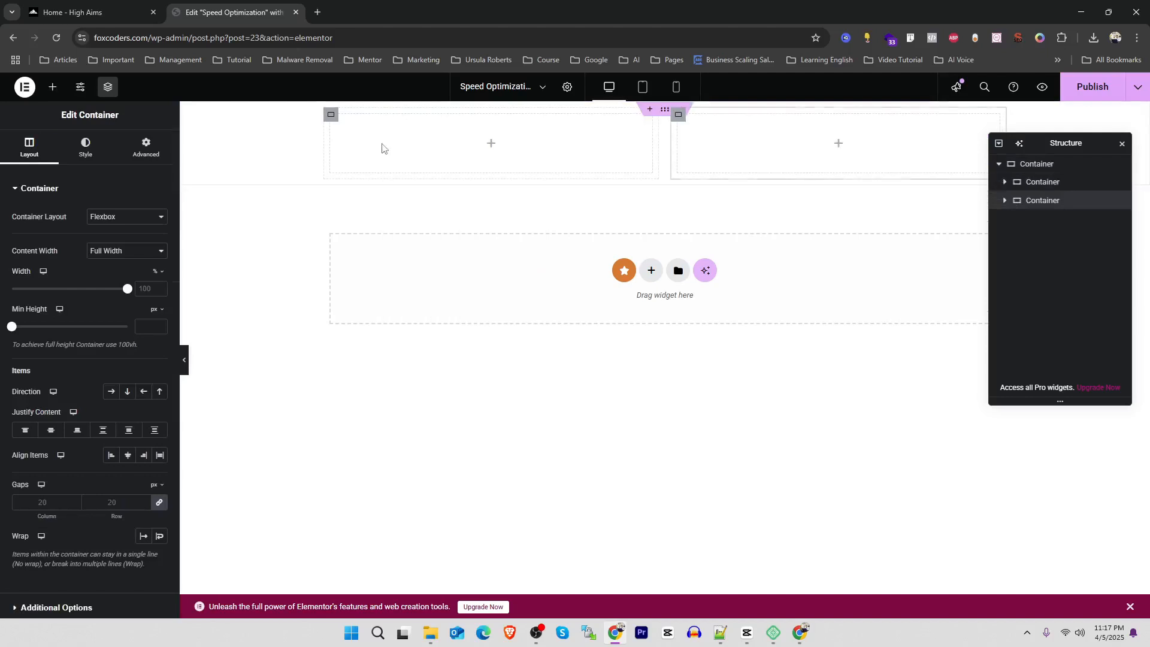
pyautogui.rightClick(383, 148)
pyautogui.click(424, 180)
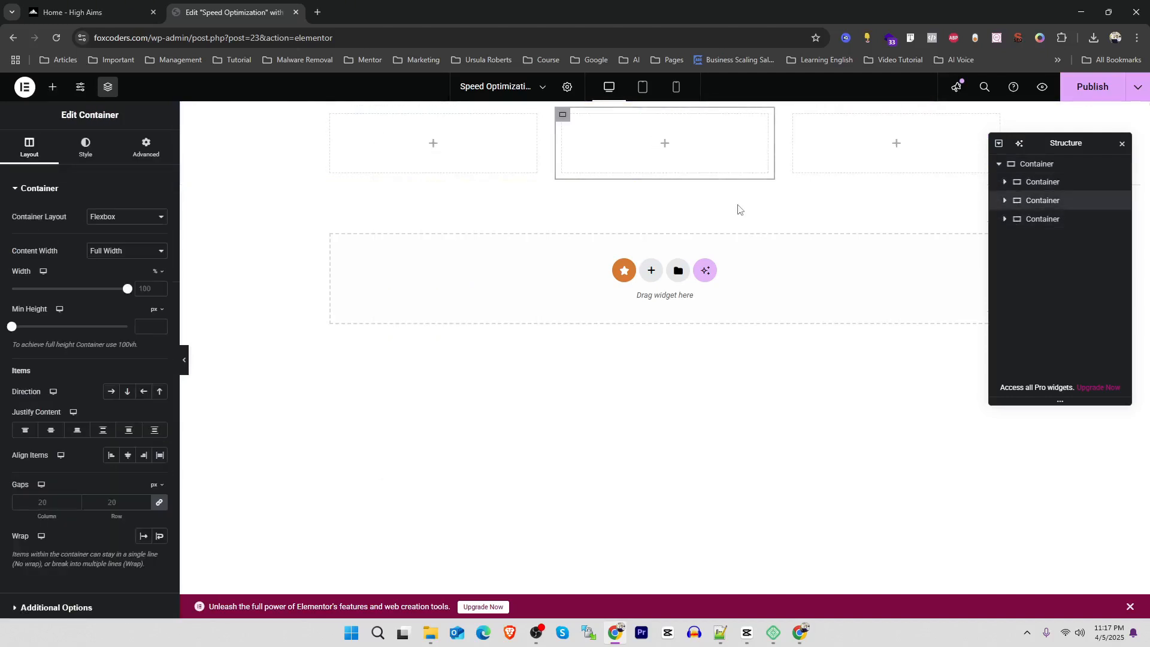
# Rename the outer parent container to Timeline in the page structure
pyautogui.click(1038, 166)
pyautogui.doubleClick(1037, 166)
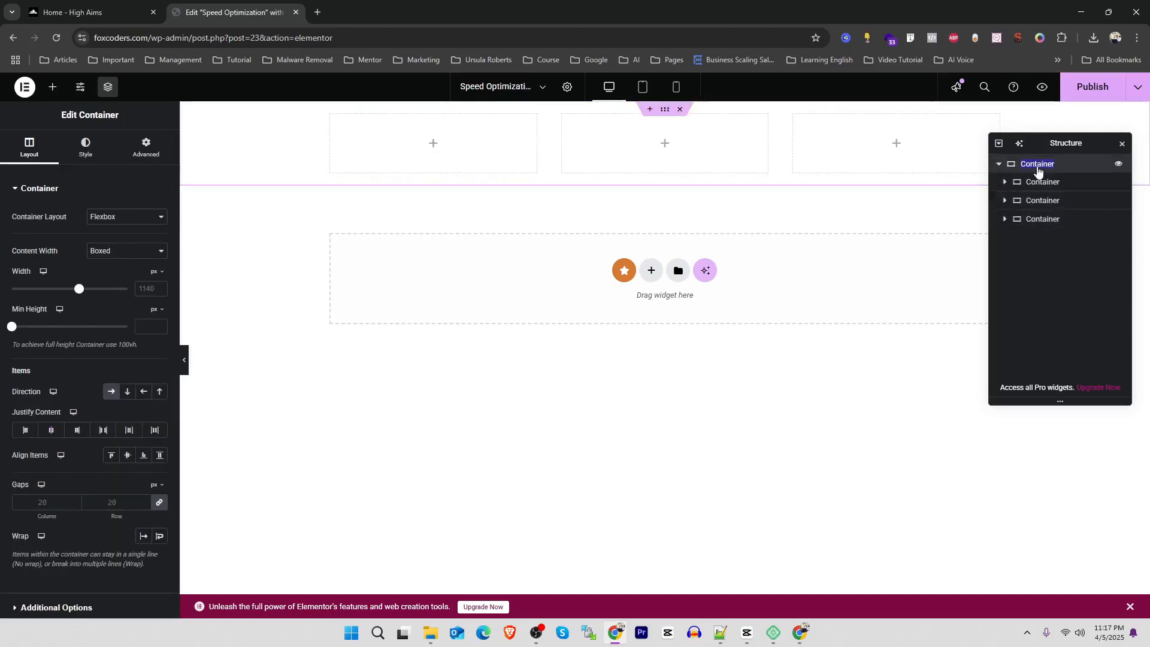
pyautogui.write('Timelin')
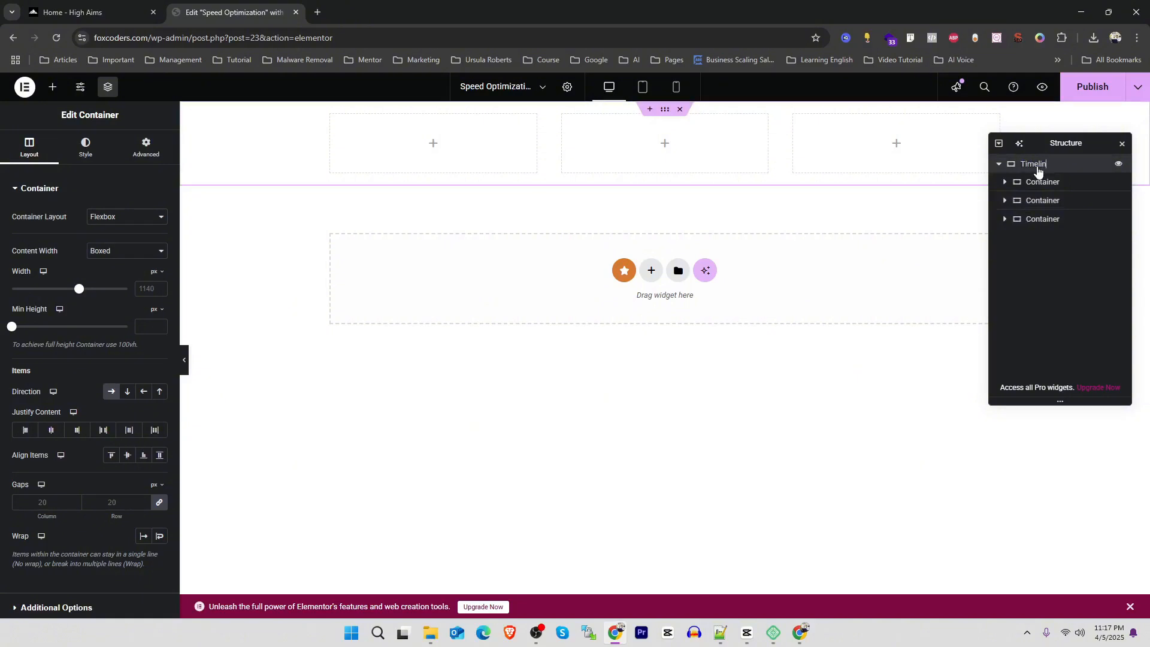
pyautogui.write('e')
pyautogui.press('Return')
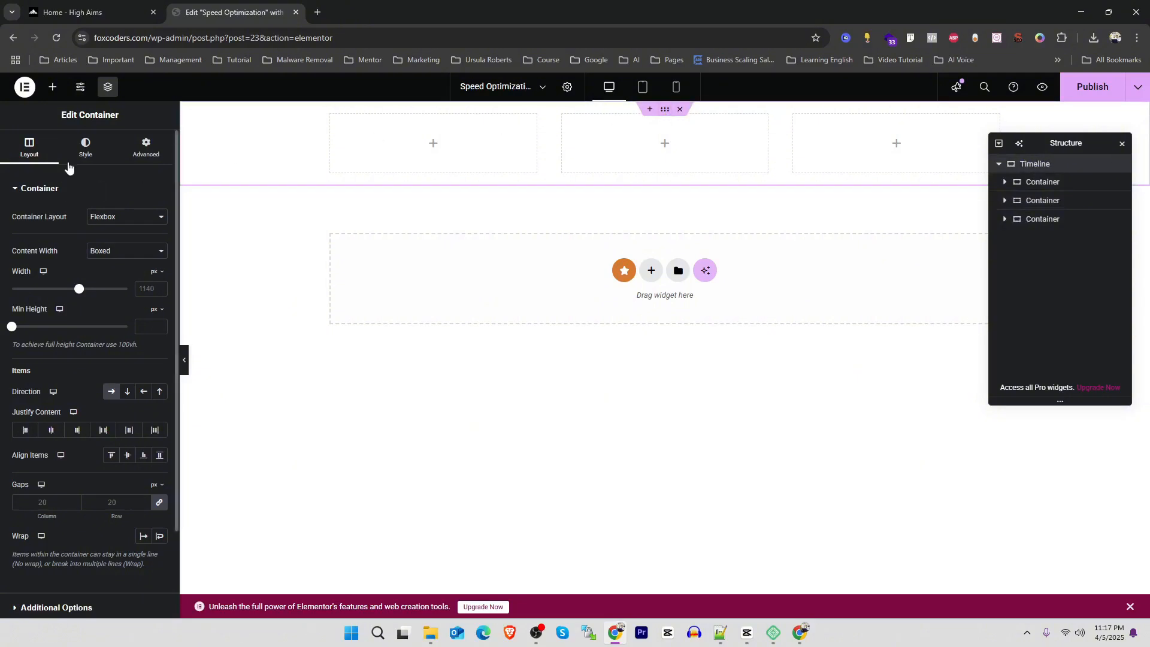
# Give the Timeline container a classic background using the dark navy global color
pyautogui.click(89, 148)
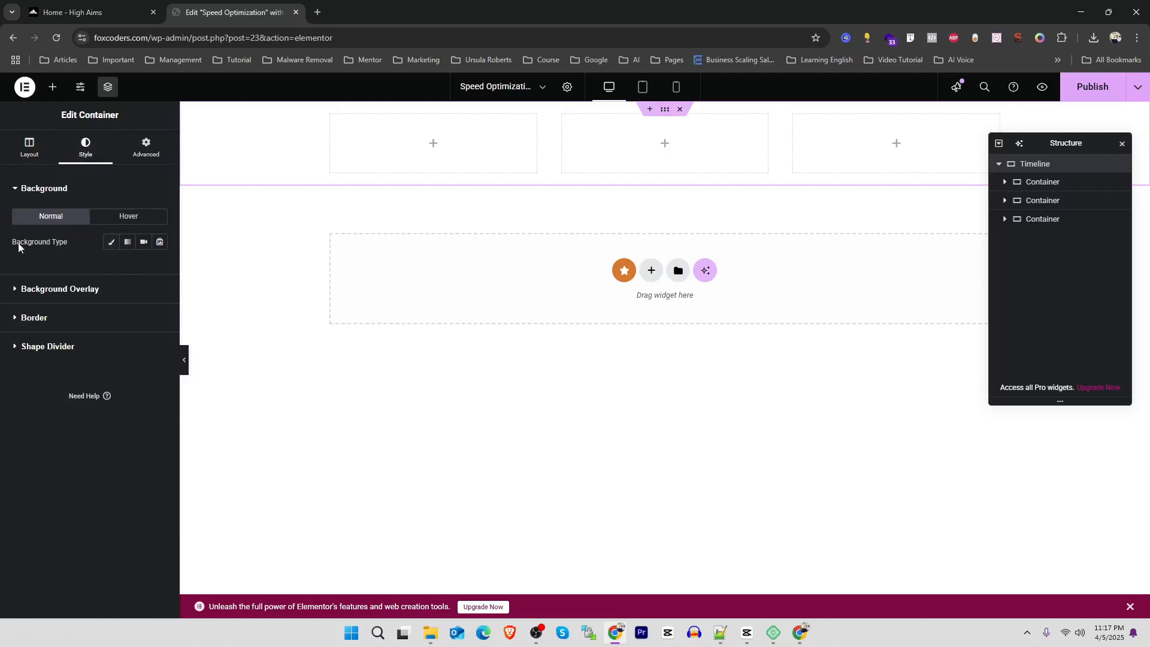
pyautogui.click(112, 243)
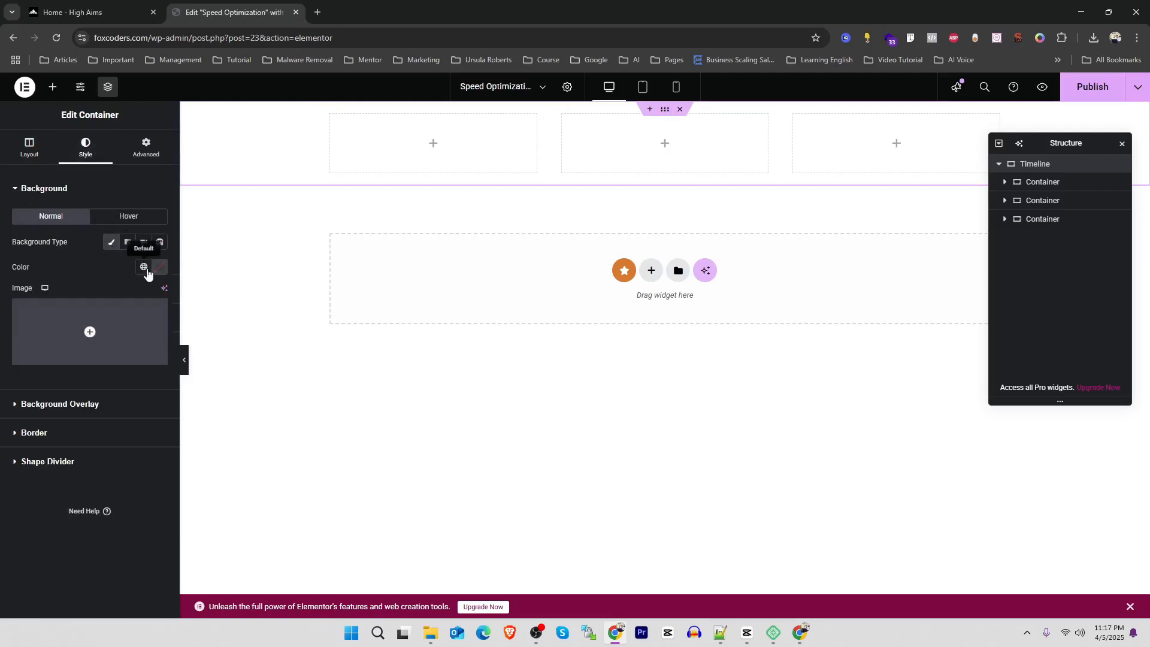
pyautogui.click(143, 266)
pyautogui.click(81, 336)
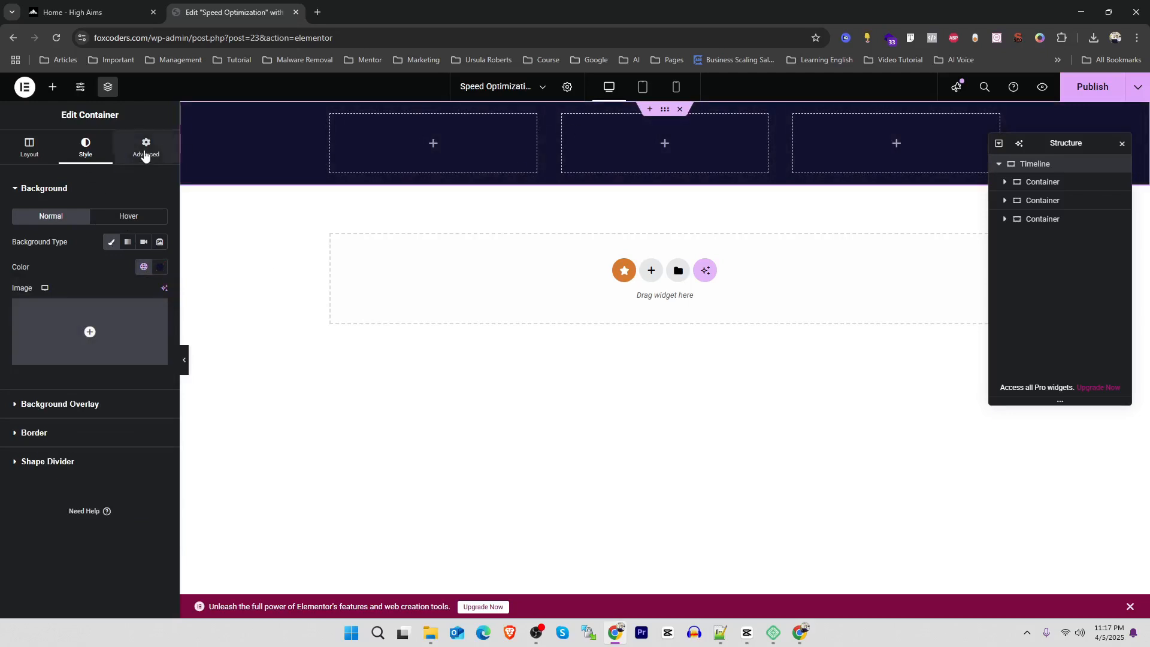
# Set the Timeline container's top and bottom padding to 100 px, leaving right and left at 0
pyautogui.click(118, 157)
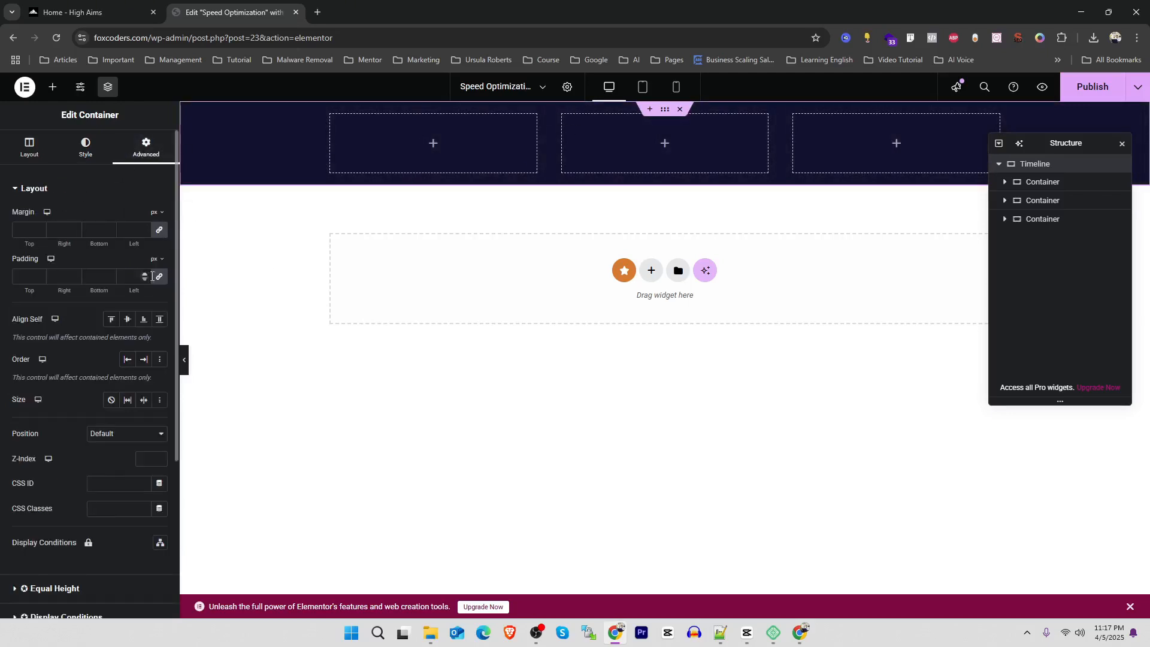
pyautogui.write('100')
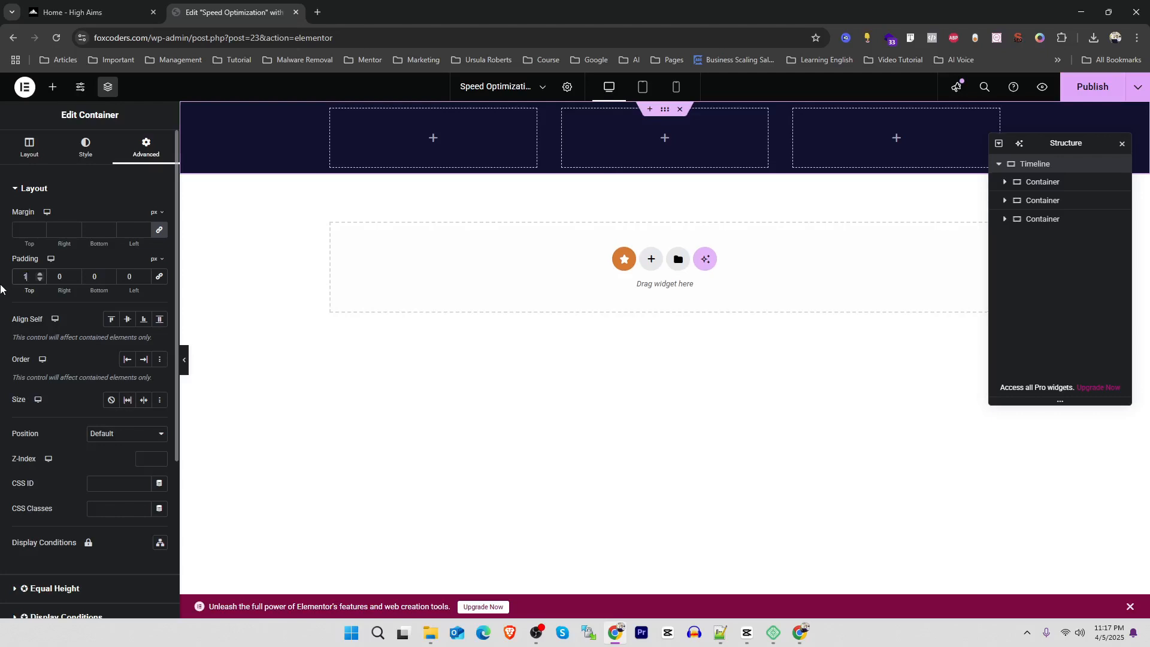
pyautogui.doubleClick(107, 275)
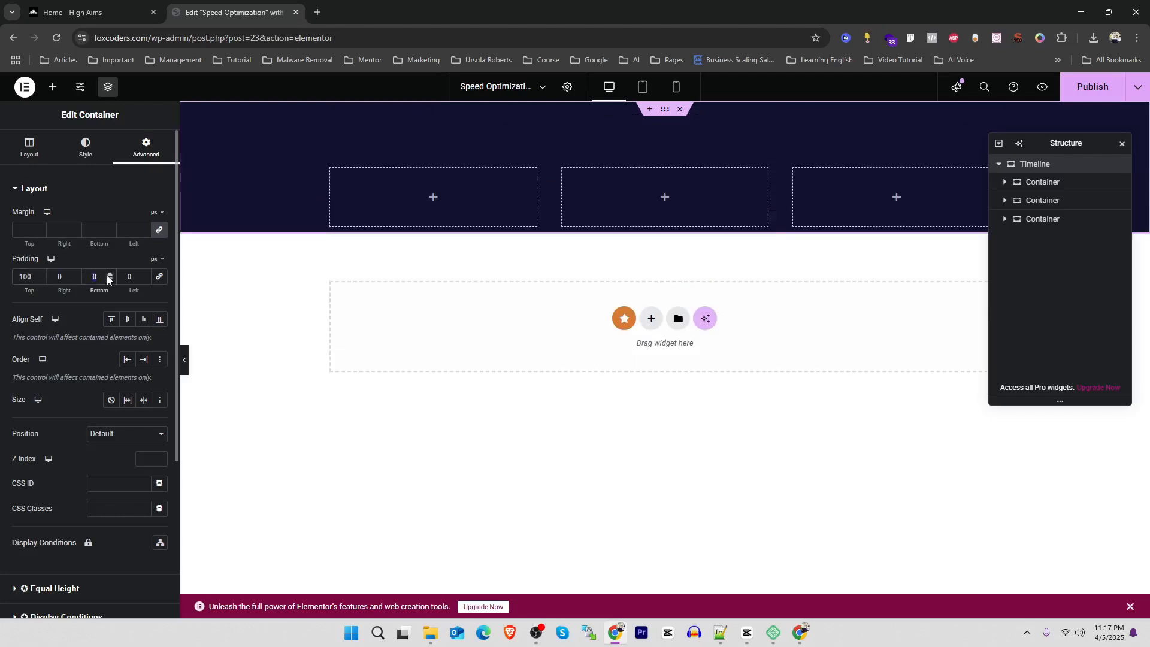
pyautogui.write('100')
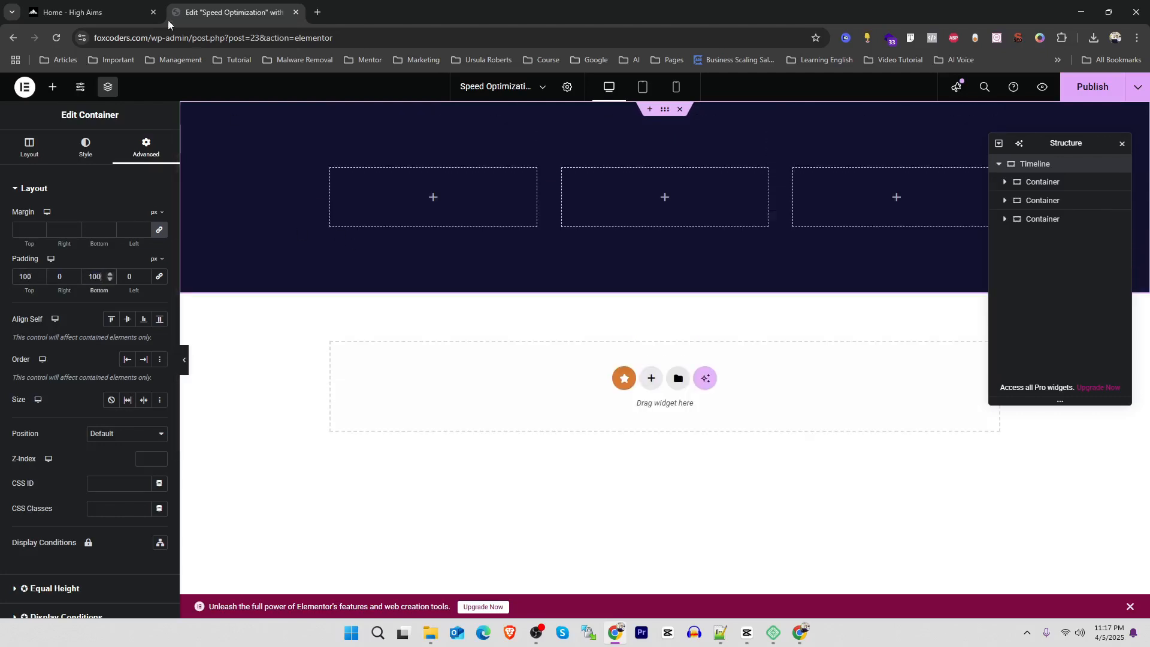
# Save the dashed center line graphic from the High Aims page as "middle line.svg" in the Timeline downloads folder
pyautogui.click(88, 9)
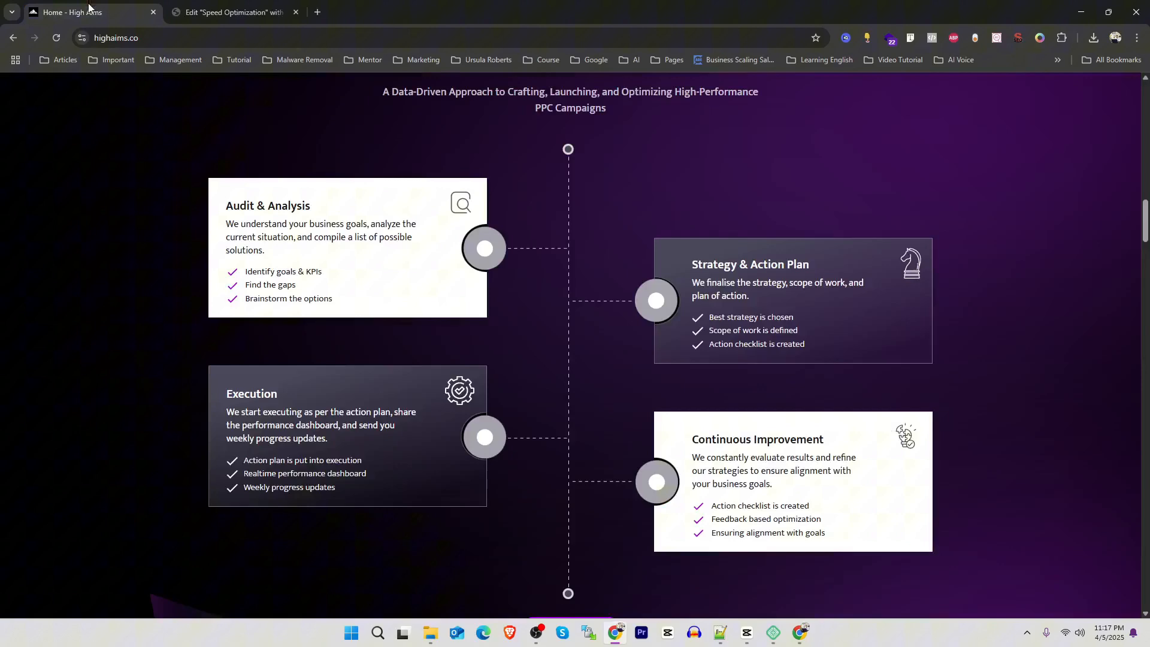
pyautogui.rightClick(566, 257)
pyautogui.click(623, 285)
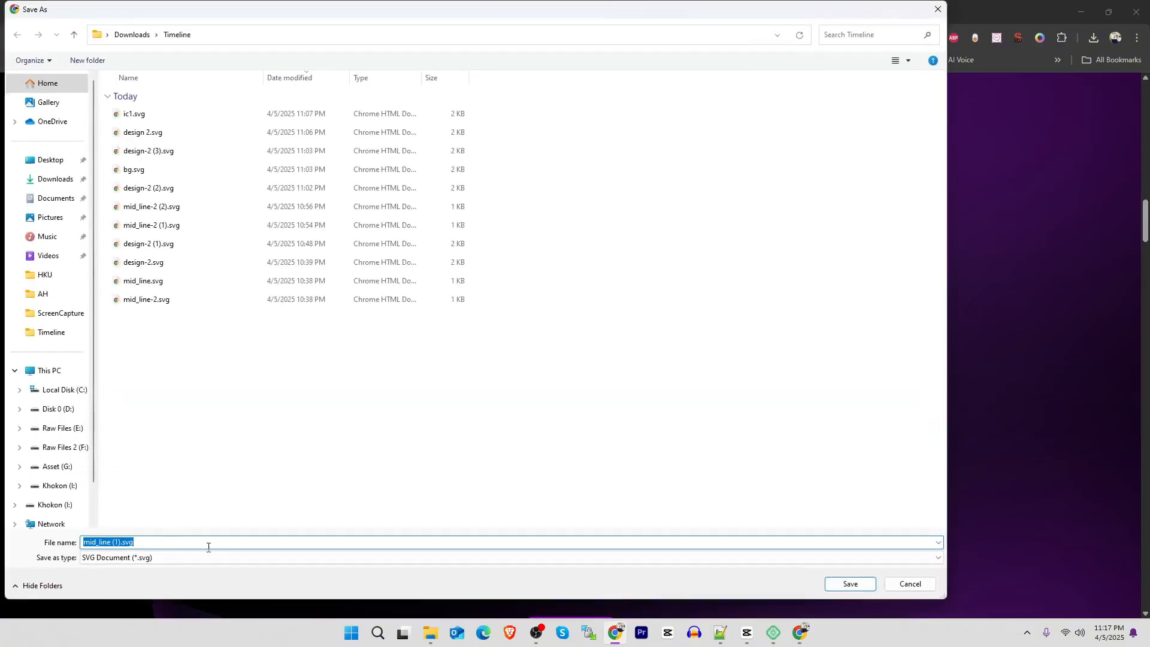
pyautogui.press('Return')
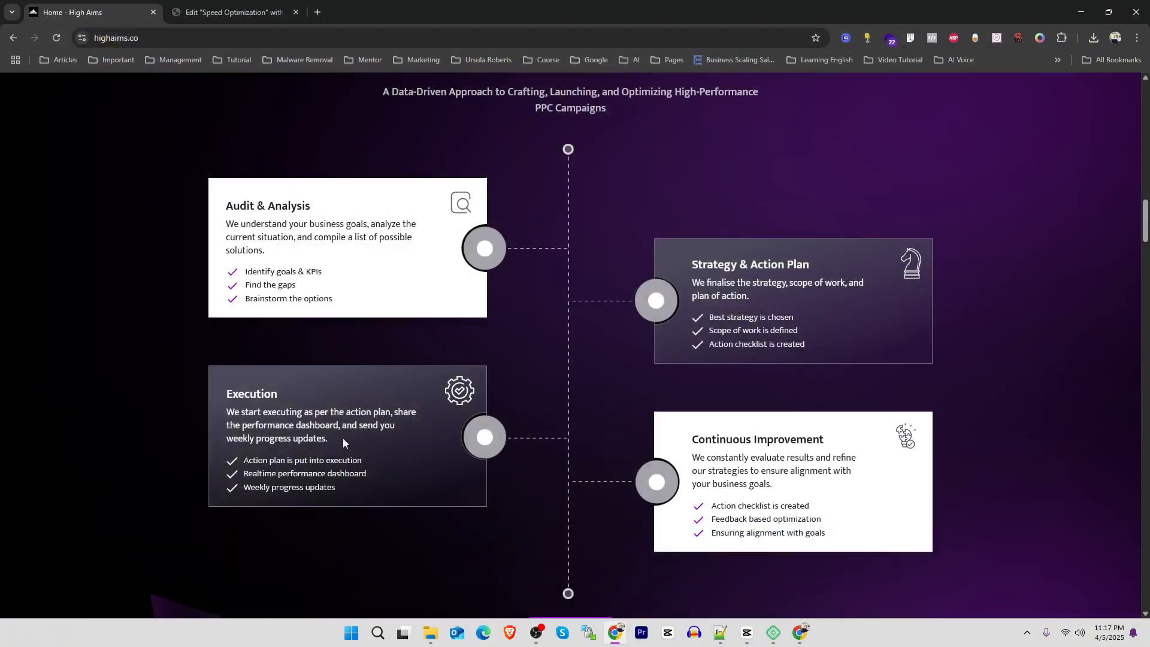
pyautogui.rightClick(568, 258)
pyautogui.click(605, 287)
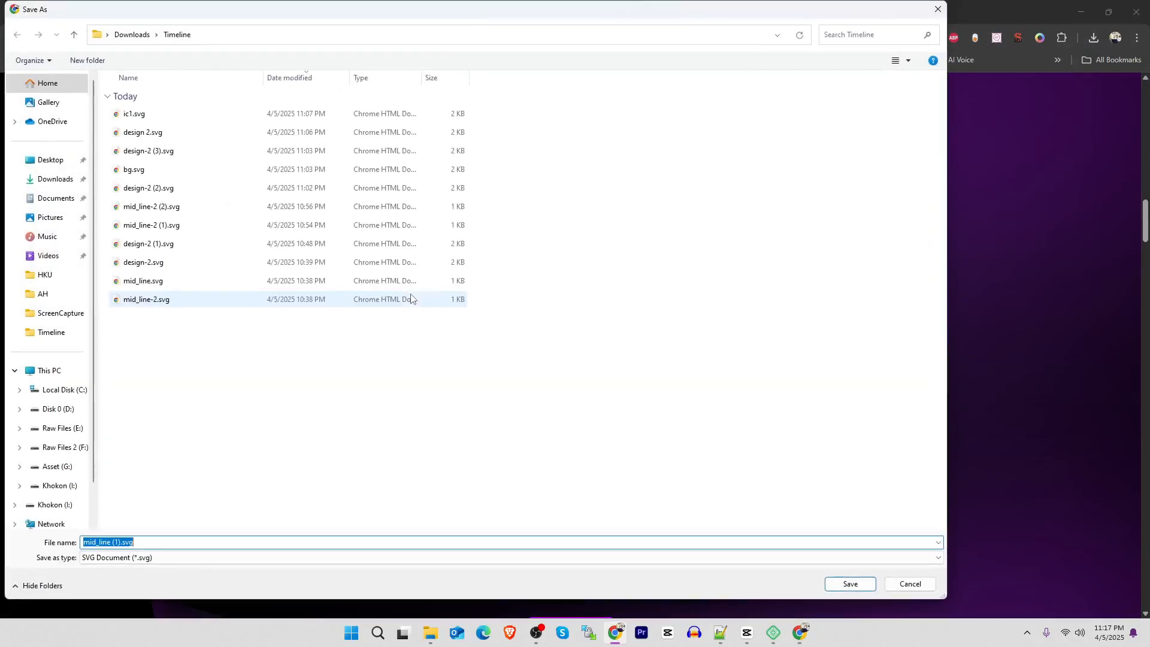
pyautogui.write('mi')
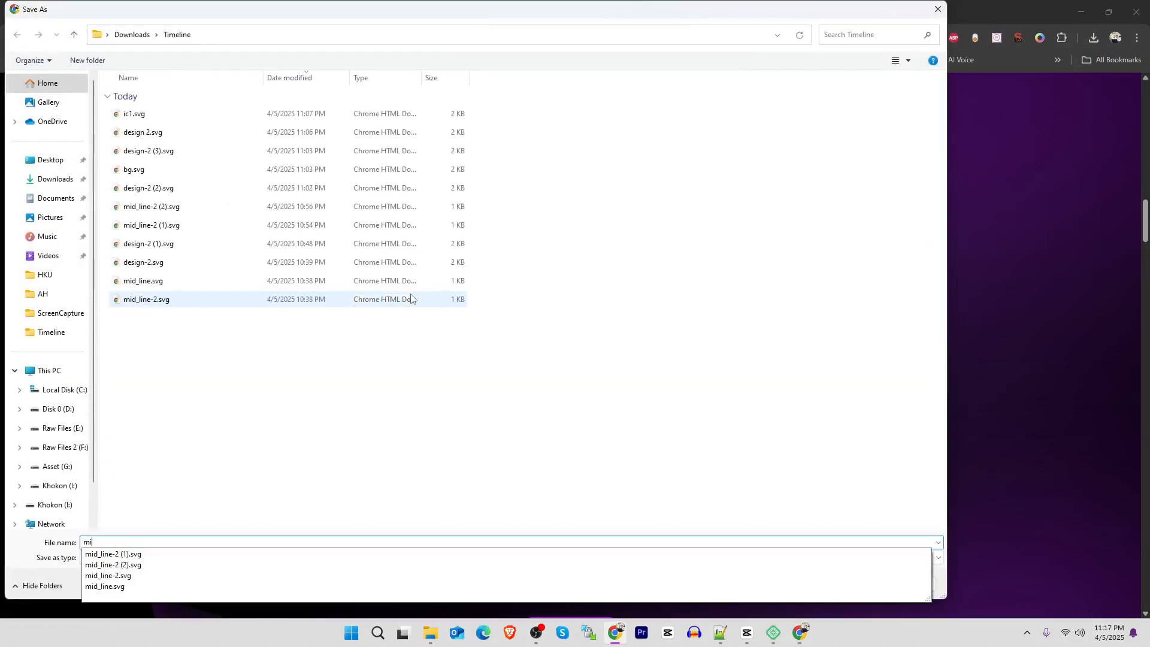
pyautogui.press('BackSpace')
pyautogui.press('BackSpace')
pyautogui.press('BackSpace')
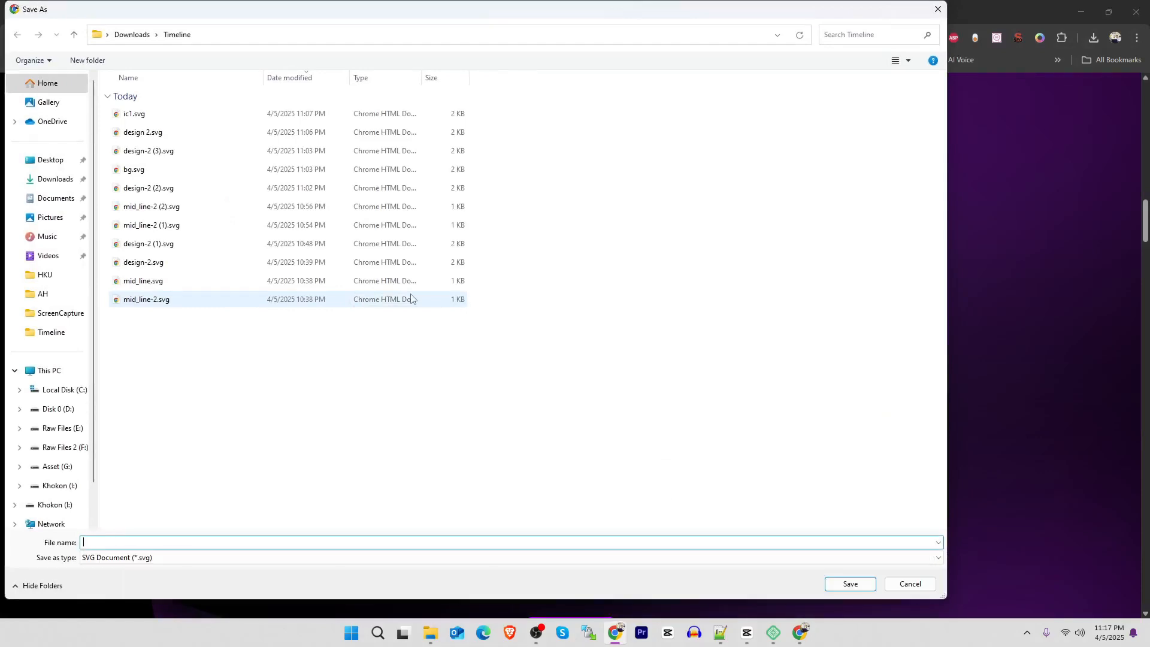
pyautogui.write('middle line')
pyautogui.press('Return')
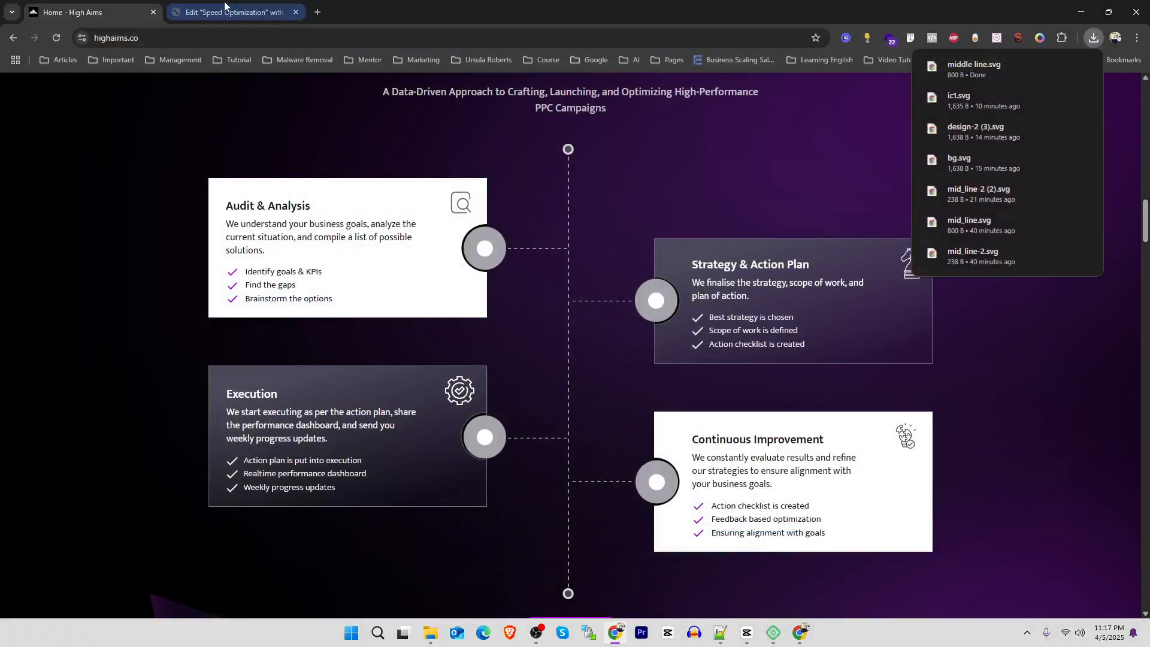
# Return to the Elementor editor and add an Image widget to the middle column
pyautogui.click(234, 12)
pyautogui.click(52, 87)
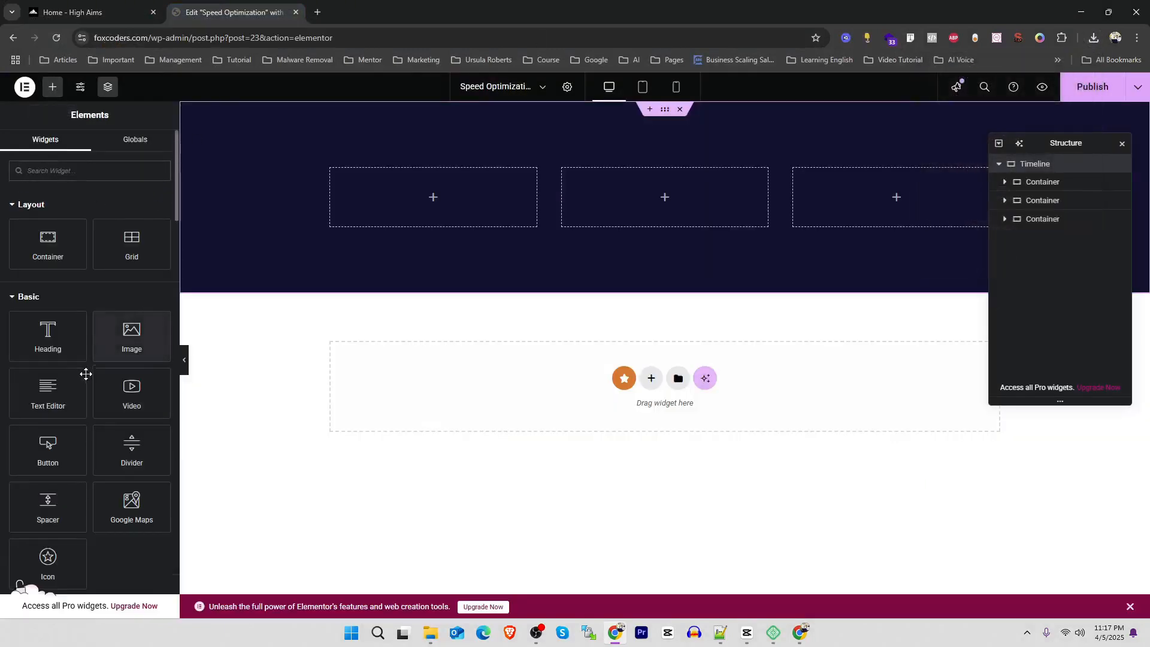
pyautogui.moveTo(135, 341); pyautogui.dragTo(669, 206)
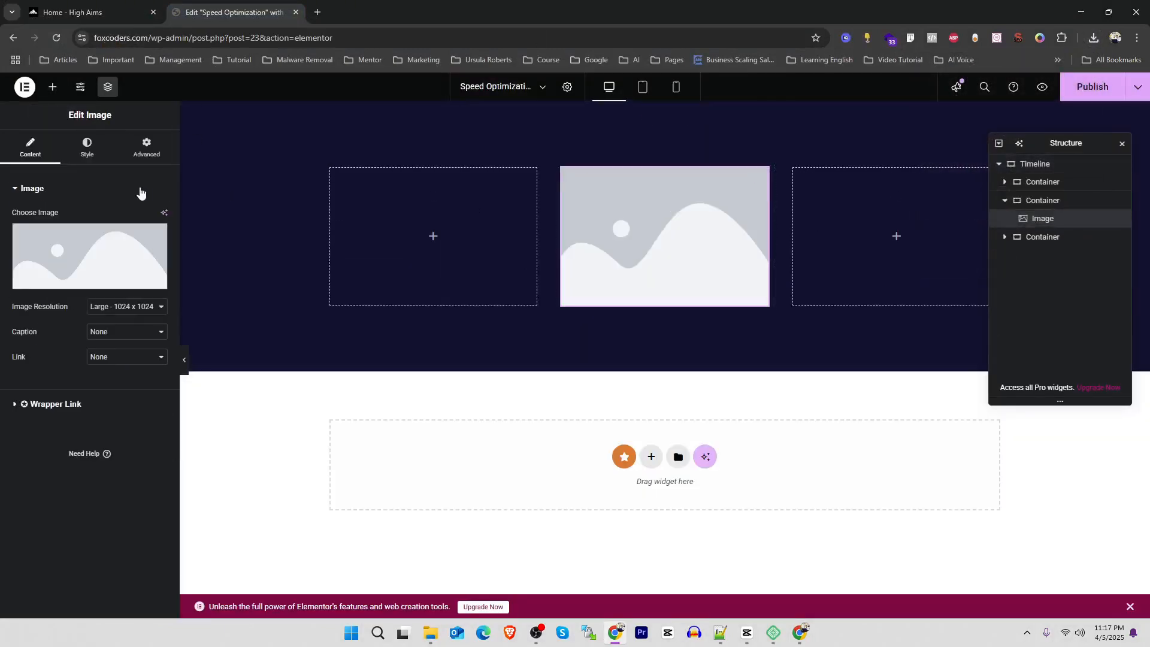
# Upload "middle line.svg" as the widget's image and set its image resolution to Full
pyautogui.click(98, 257)
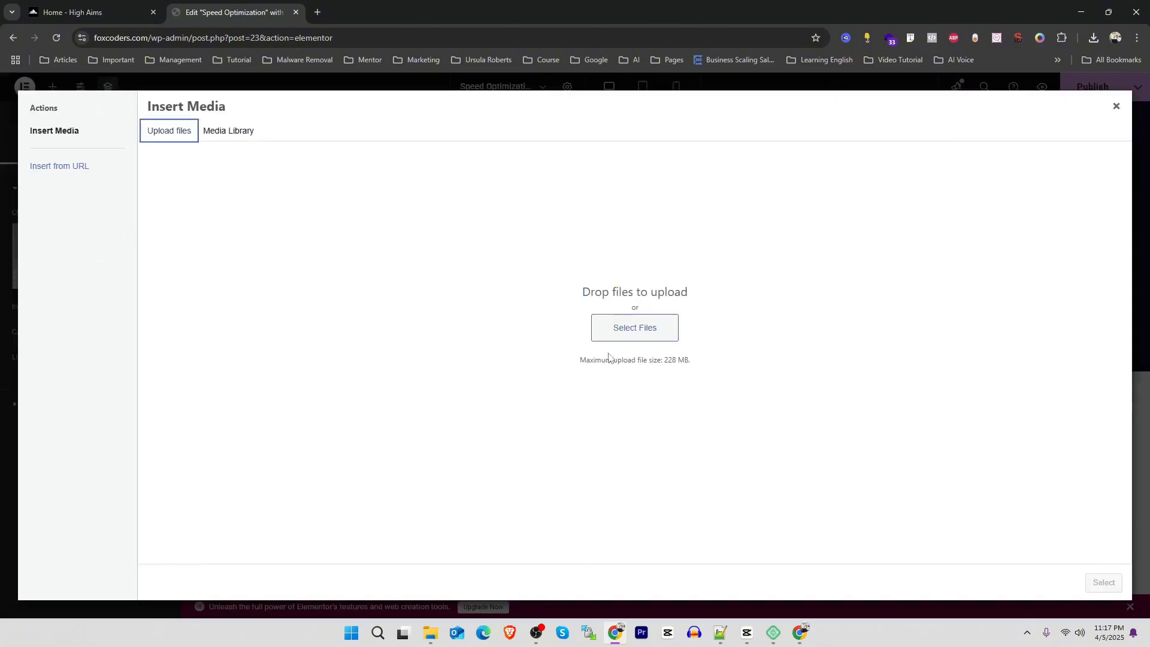
pyautogui.click(609, 336)
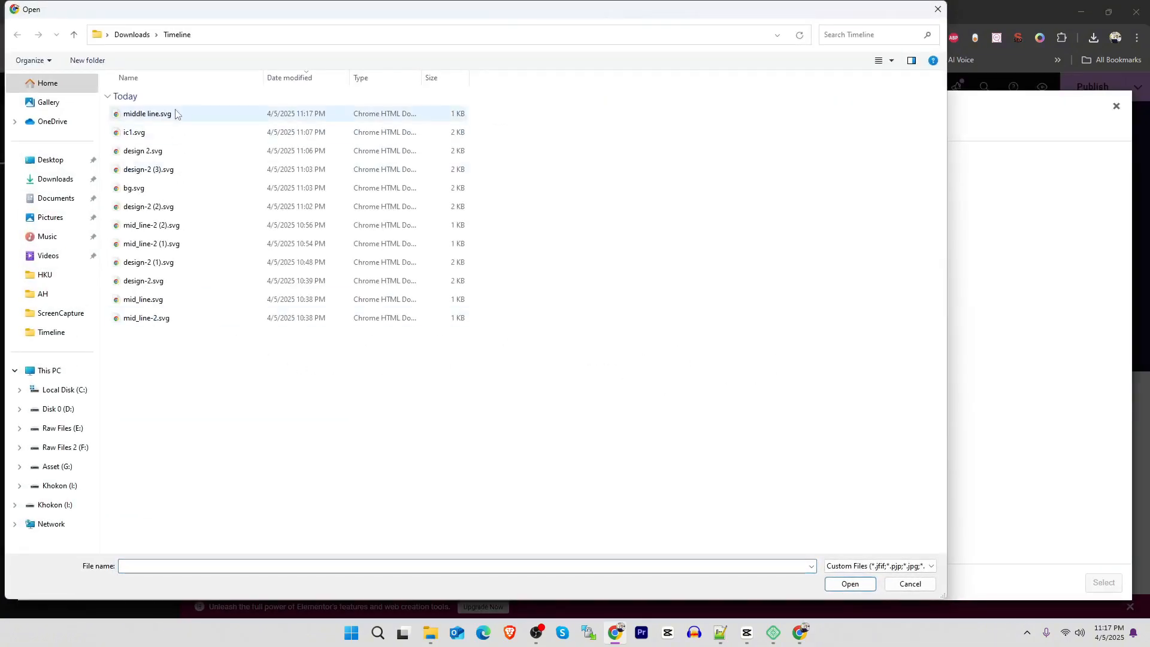
pyautogui.doubleClick(177, 114)
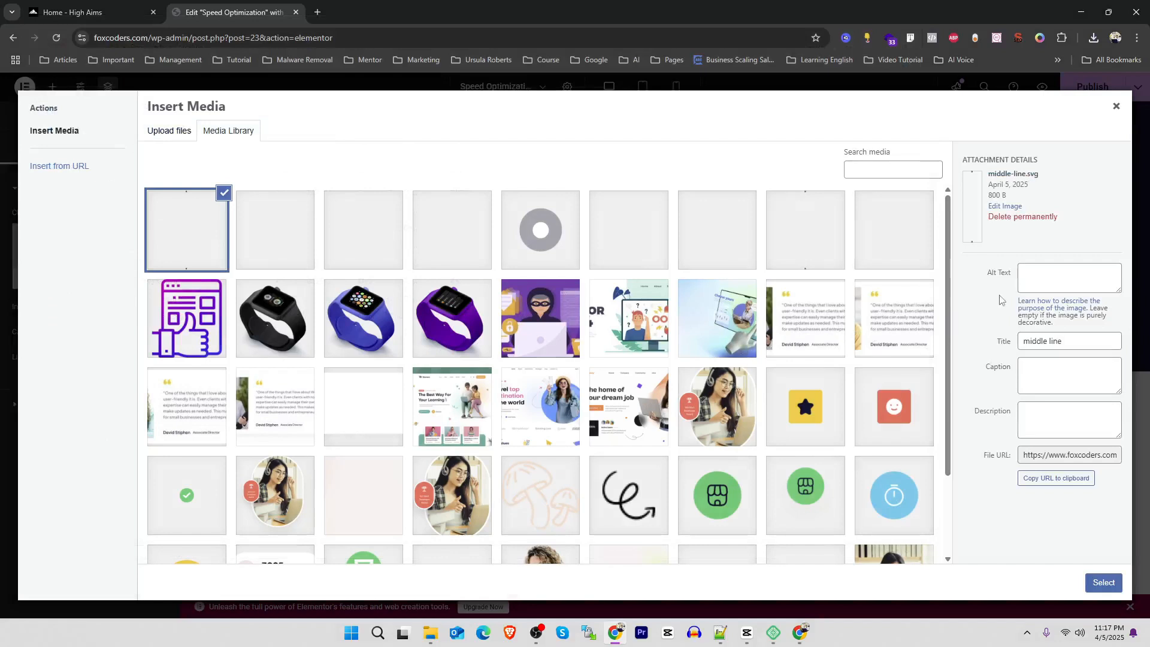
pyautogui.click(1104, 584)
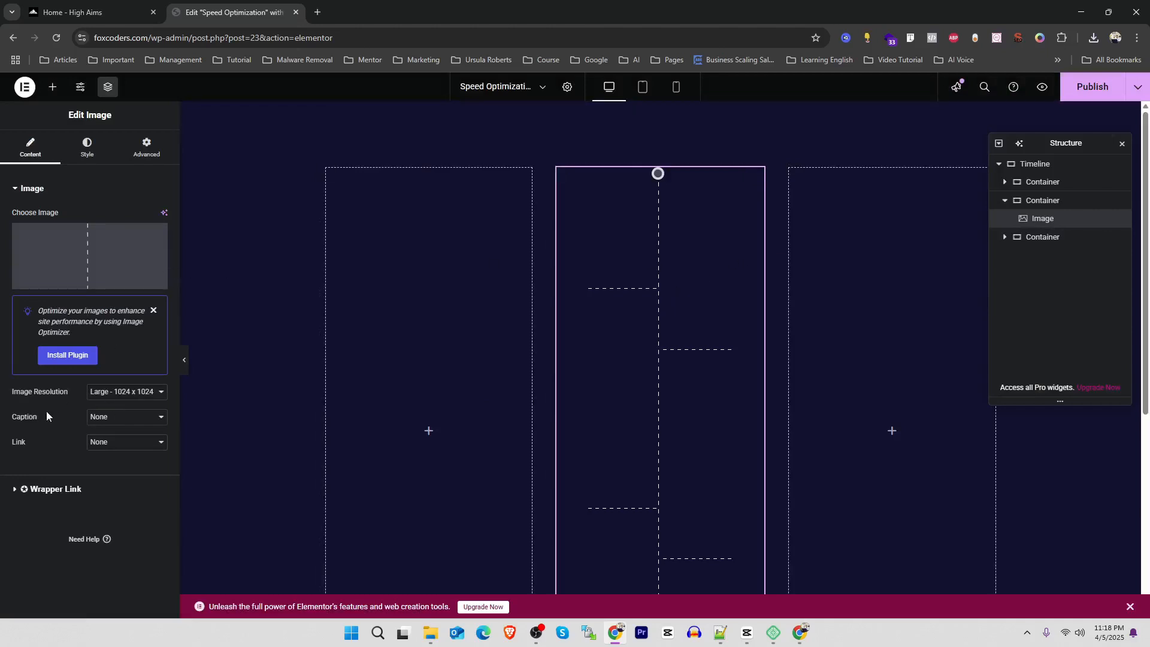
pyautogui.click(127, 392)
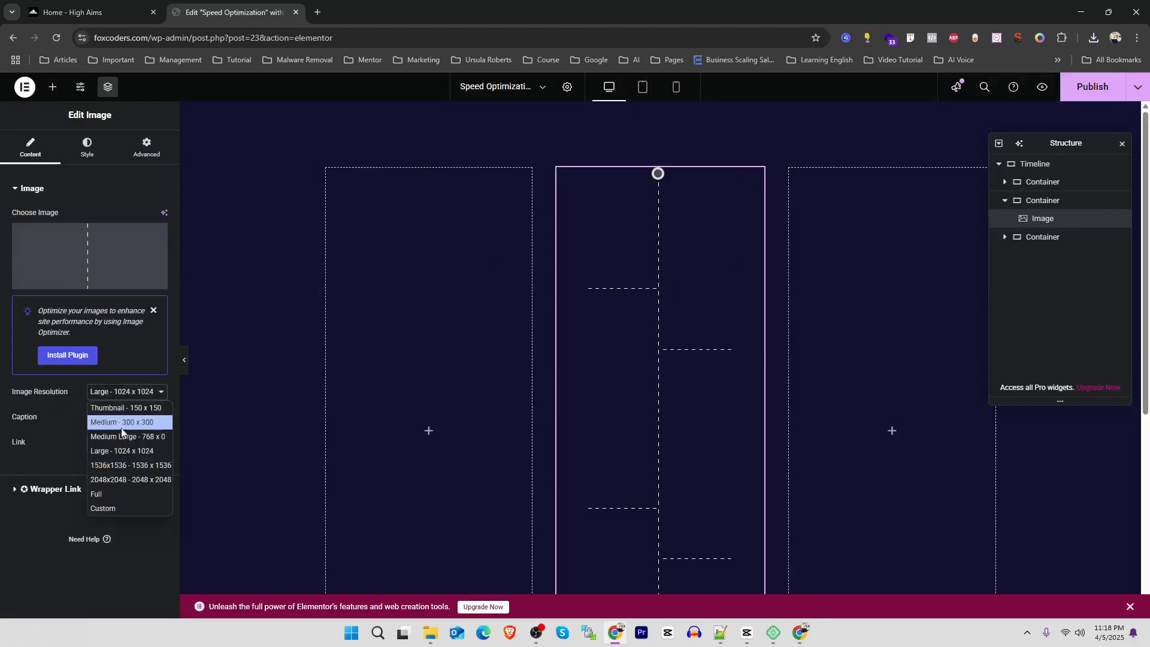
pyautogui.click(114, 495)
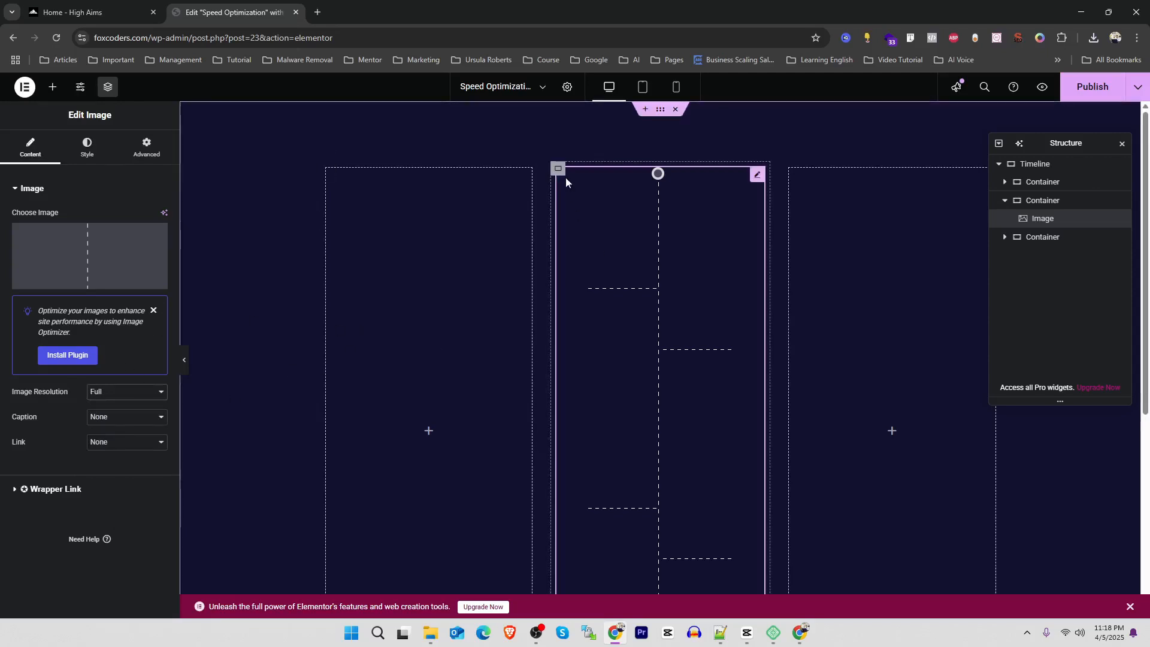
# Reduce the middle container's width to about 58%
pyautogui.click(558, 169)
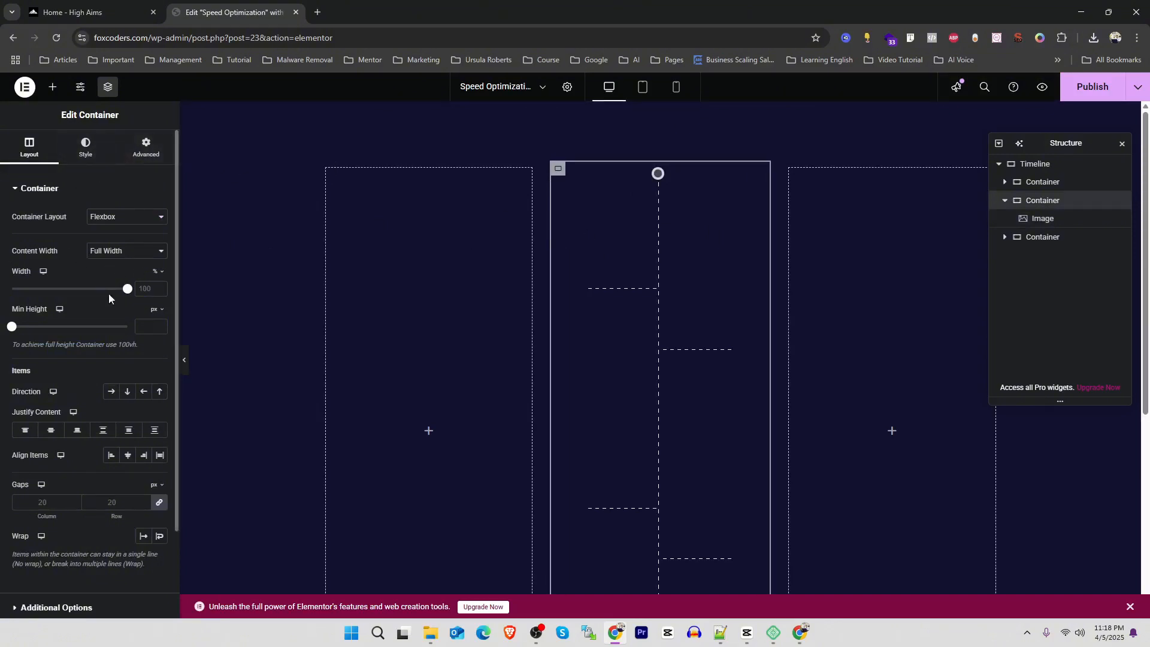
pyautogui.moveTo(126, 294); pyautogui.dragTo(73, 304)
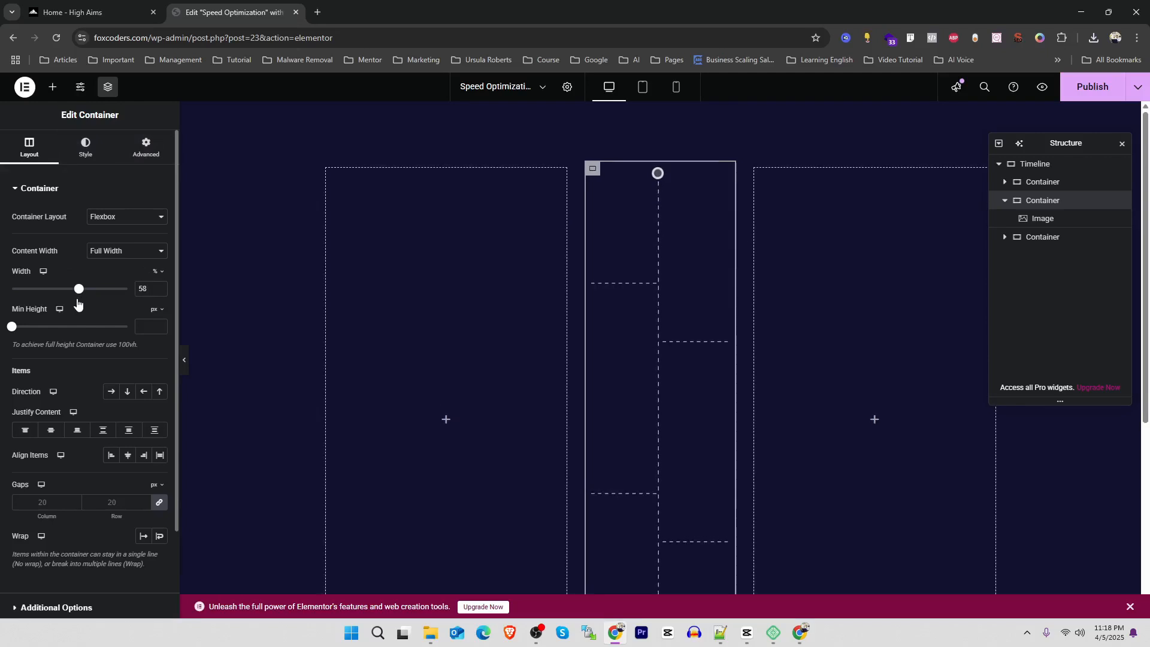
# Check the card layout on the High Aims page and add a nested container inside the left column
pyautogui.hotkey('ctrl', 'Tab')
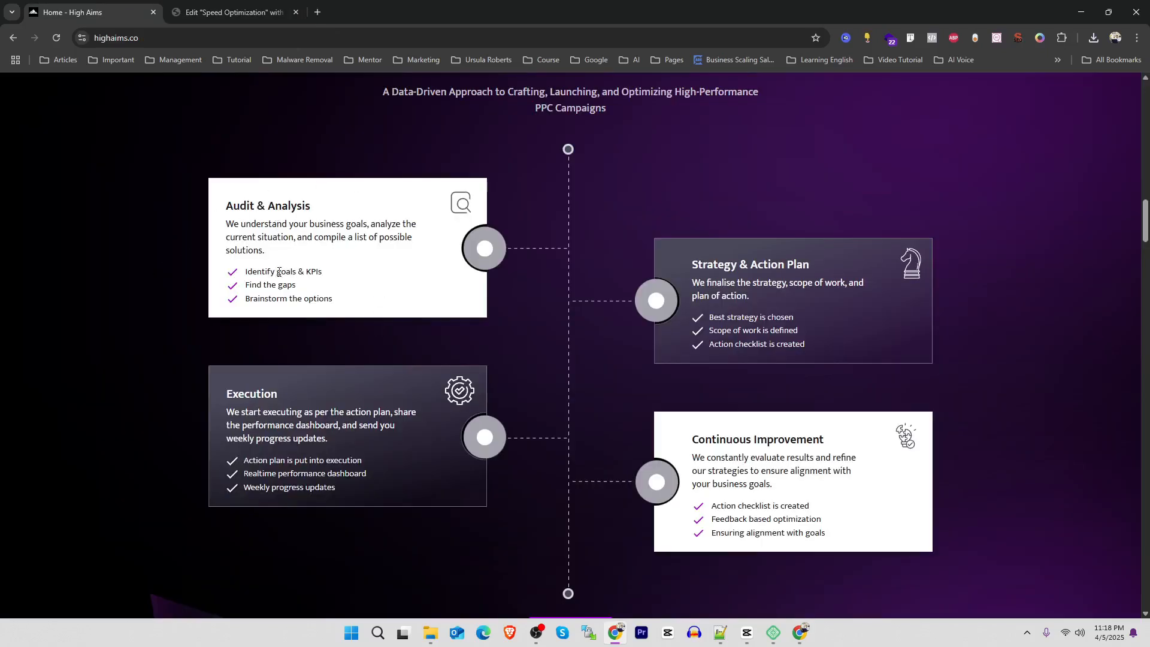
pyautogui.hotkey('ctrl', 'Tab')
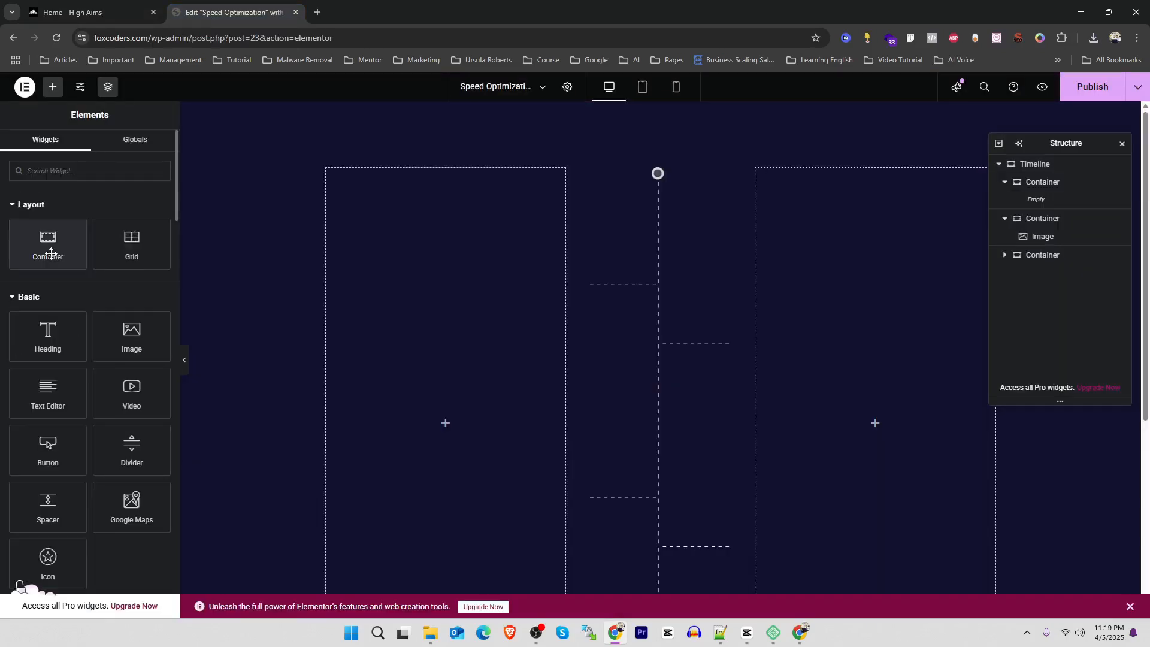
pyautogui.moveTo(50, 253); pyautogui.dragTo(415, 262)
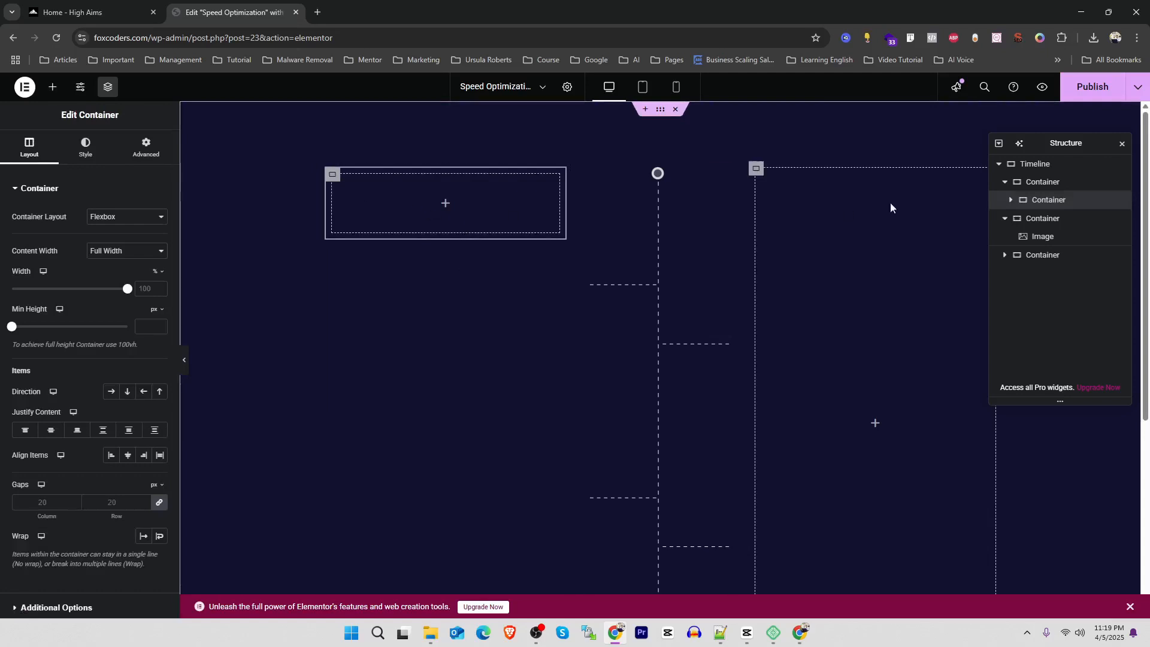
# Give the nested container in the left column a white background colour
pyautogui.click(100, 158)
pyautogui.click(111, 242)
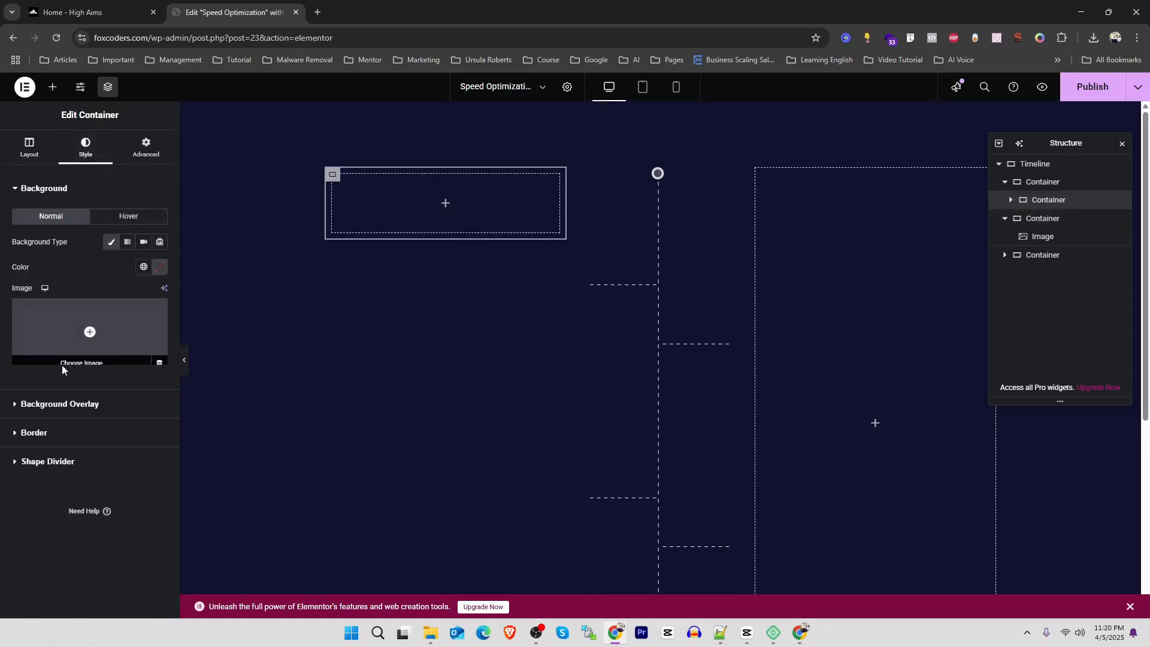
pyautogui.click(144, 266)
pyautogui.click(49, 445)
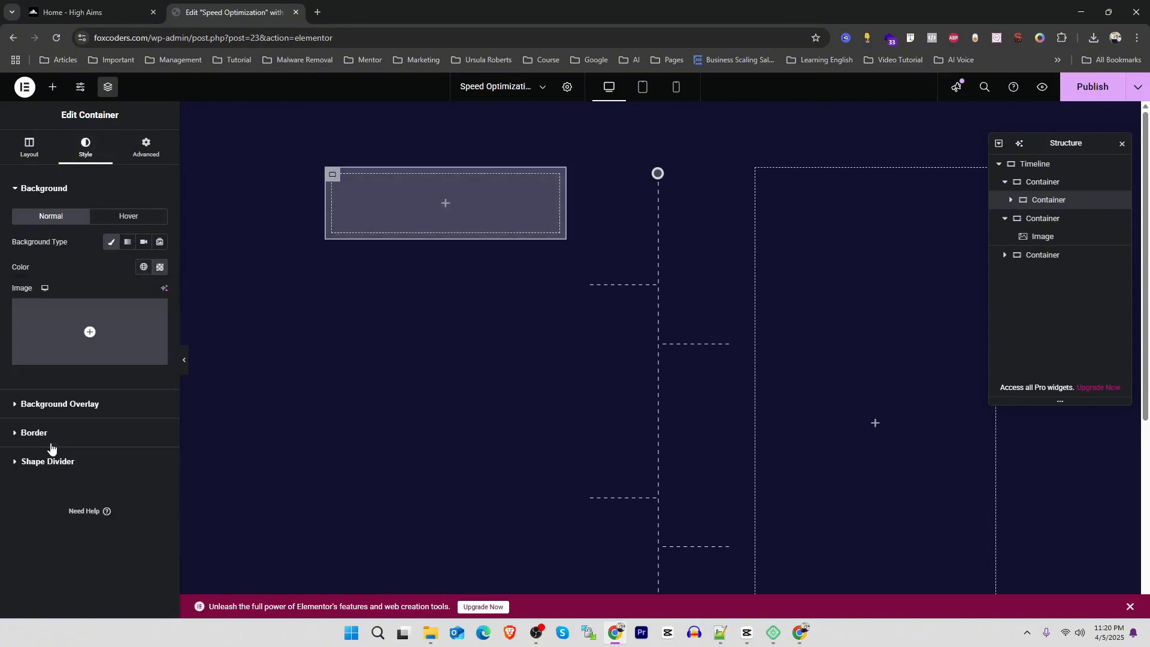
# Copy the "Audit & Analysis" title from the first card on the High Aims page and return to the editor
pyautogui.click(53, 87)
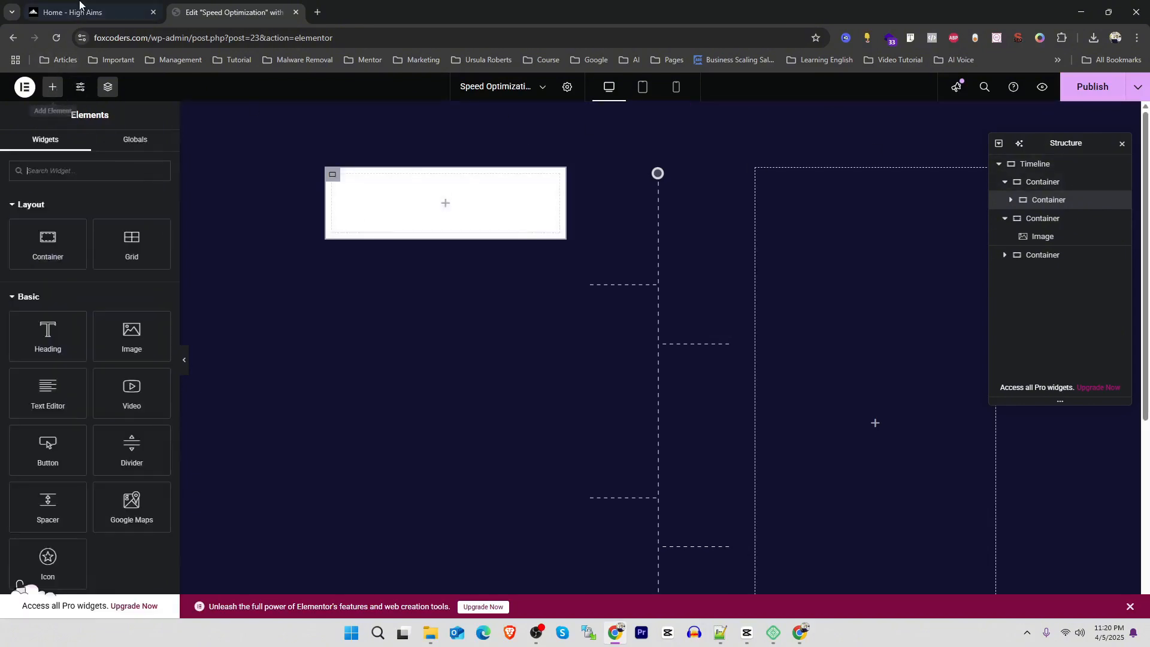
pyautogui.click(75, 12)
pyautogui.moveTo(316, 207); pyautogui.dragTo(228, 204)
pyautogui.hotkey('ctrl', 'c')
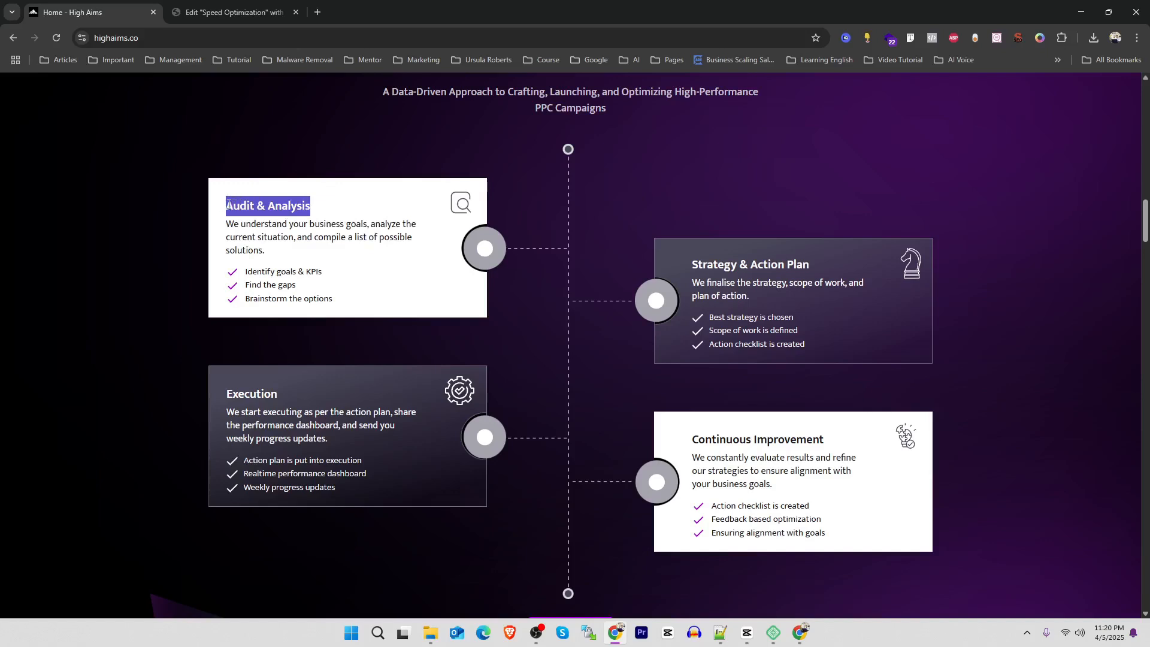
pyautogui.click(240, 11)
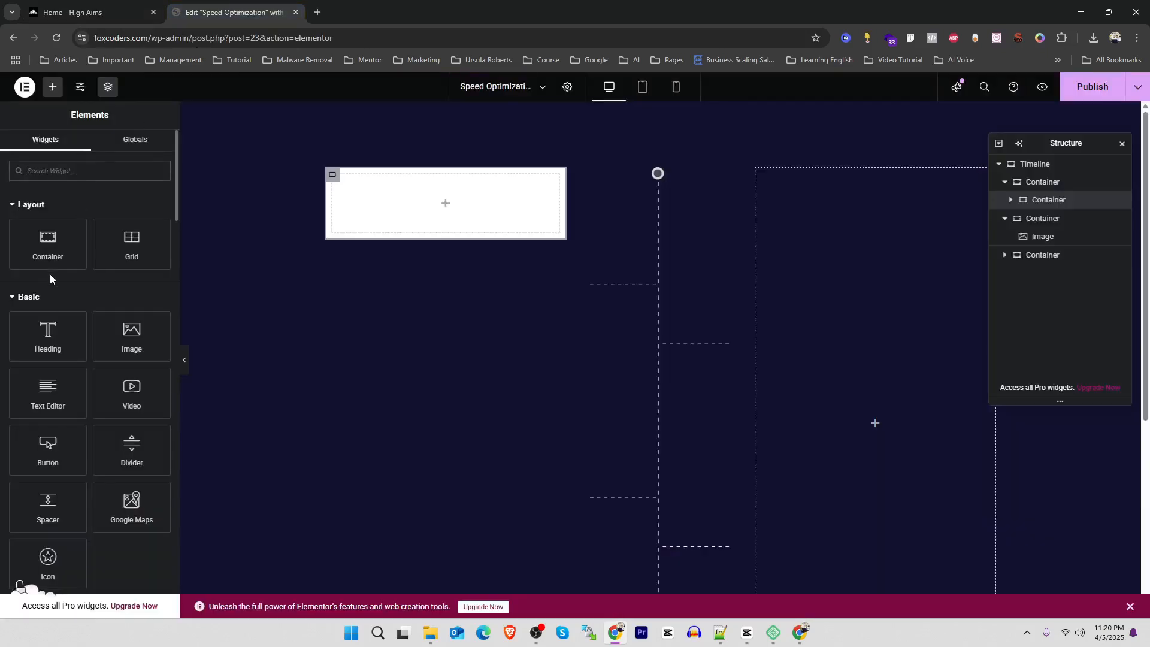
# Add a Heading widget to the white container and set its title to "Audit & Analysis"
pyautogui.moveTo(59, 336); pyautogui.dragTo(441, 210)
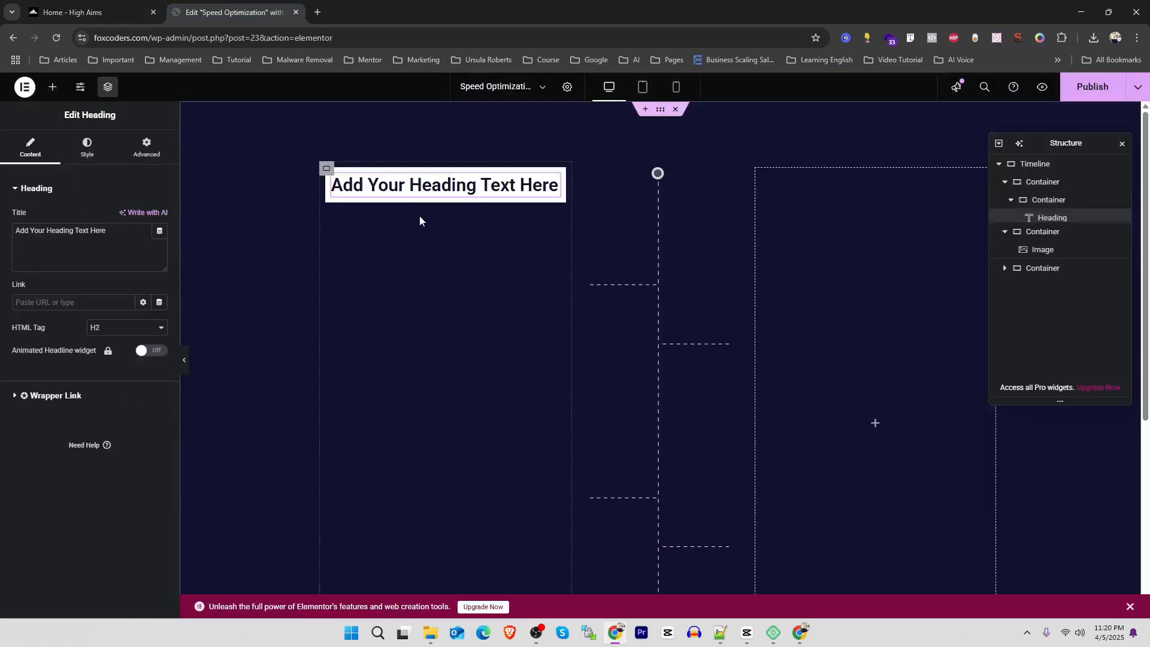
pyautogui.click(90, 248)
pyautogui.hotkey('ctrl', 'a')
pyautogui.hotkey('ctrl', 'v')
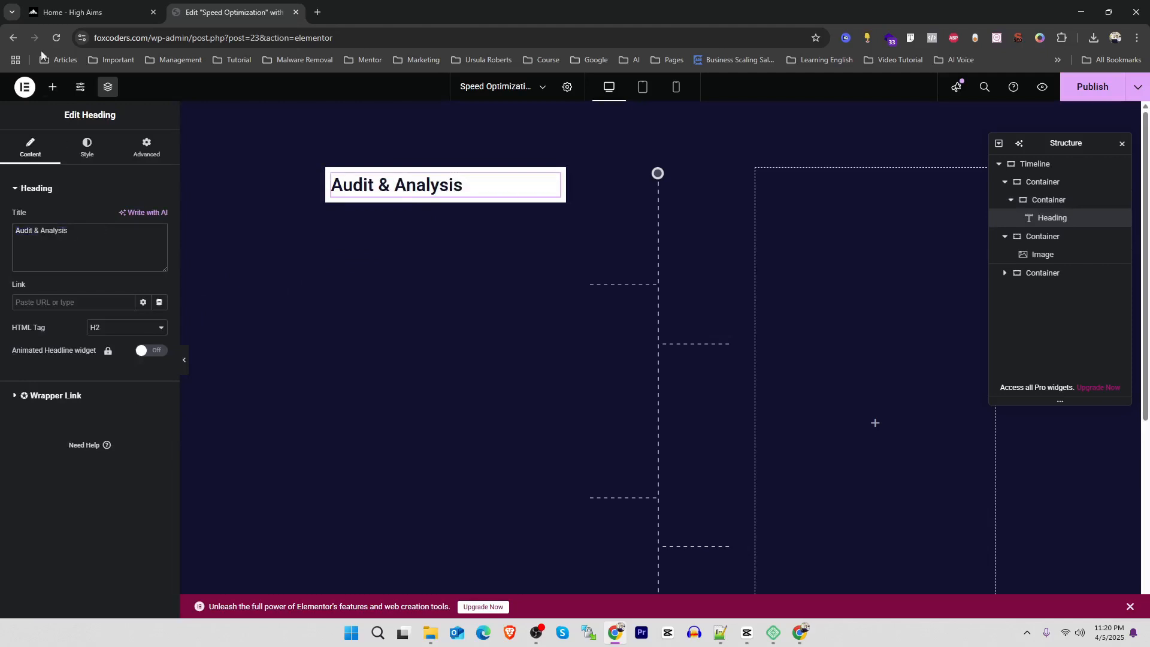
# Copy the description under "Audit & Analysis" from the High Aims page and return to the editor
pyautogui.click(64, 7)
pyautogui.moveTo(266, 253); pyautogui.dragTo(228, 226)
pyautogui.click(227, 12)
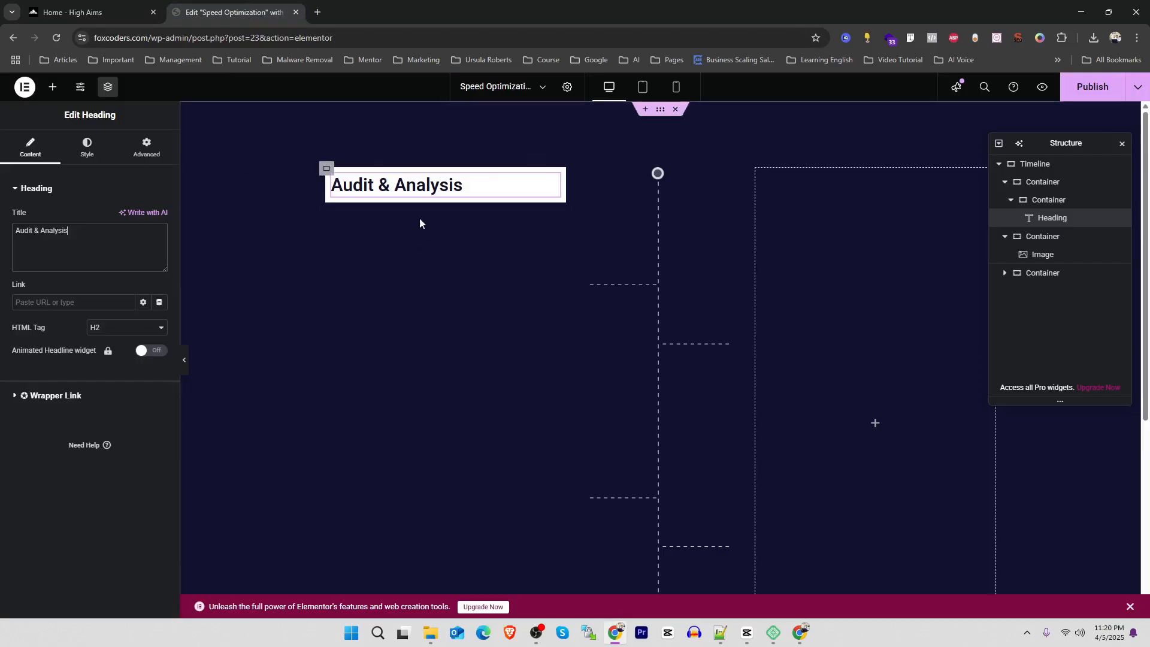
# Add the copied description in a Text Editor widget under the heading inside the white card, and set the card's padding to 25 px
pyautogui.click(55, 88)
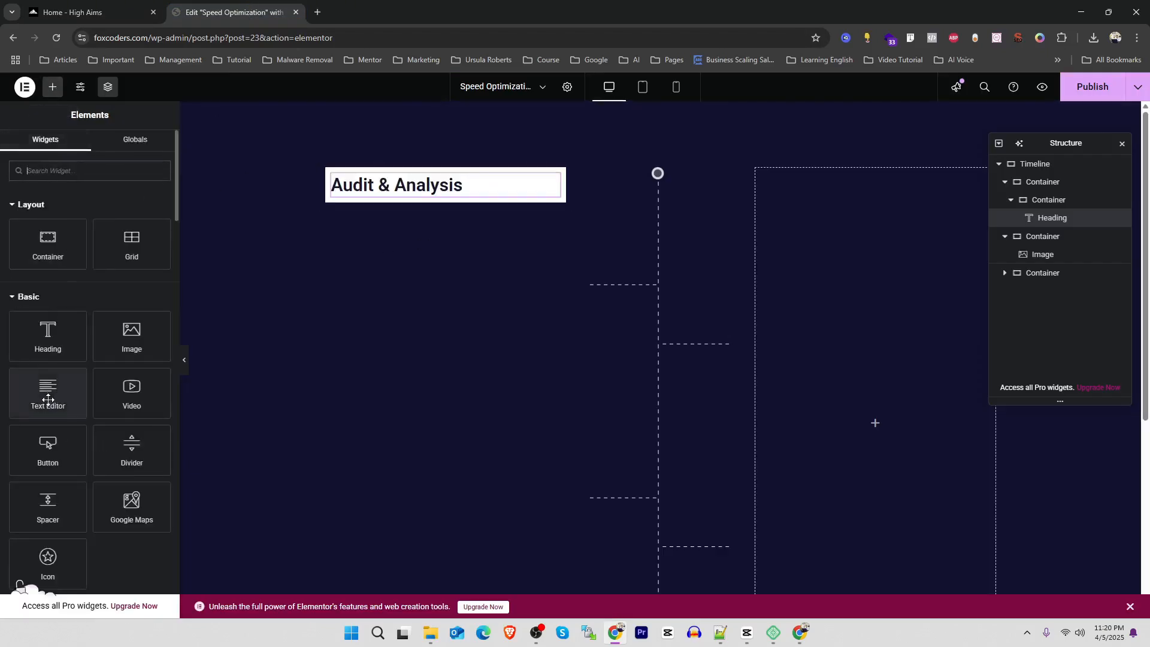
pyautogui.moveTo(48, 392); pyautogui.dragTo(428, 199)
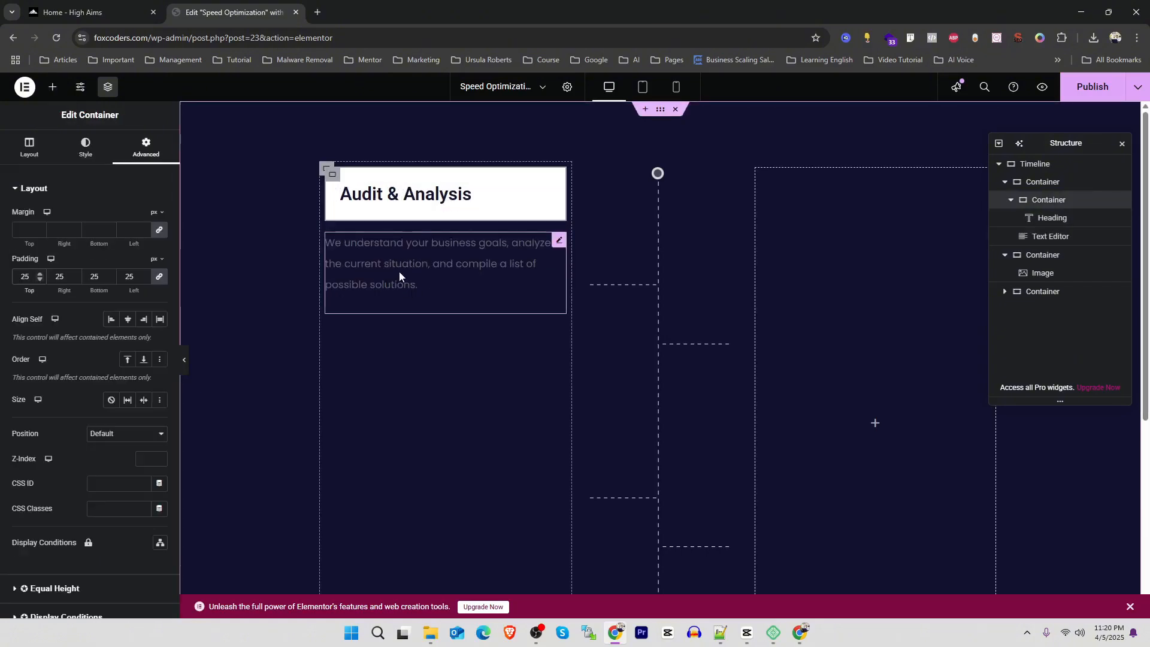
pyautogui.click(1045, 236)
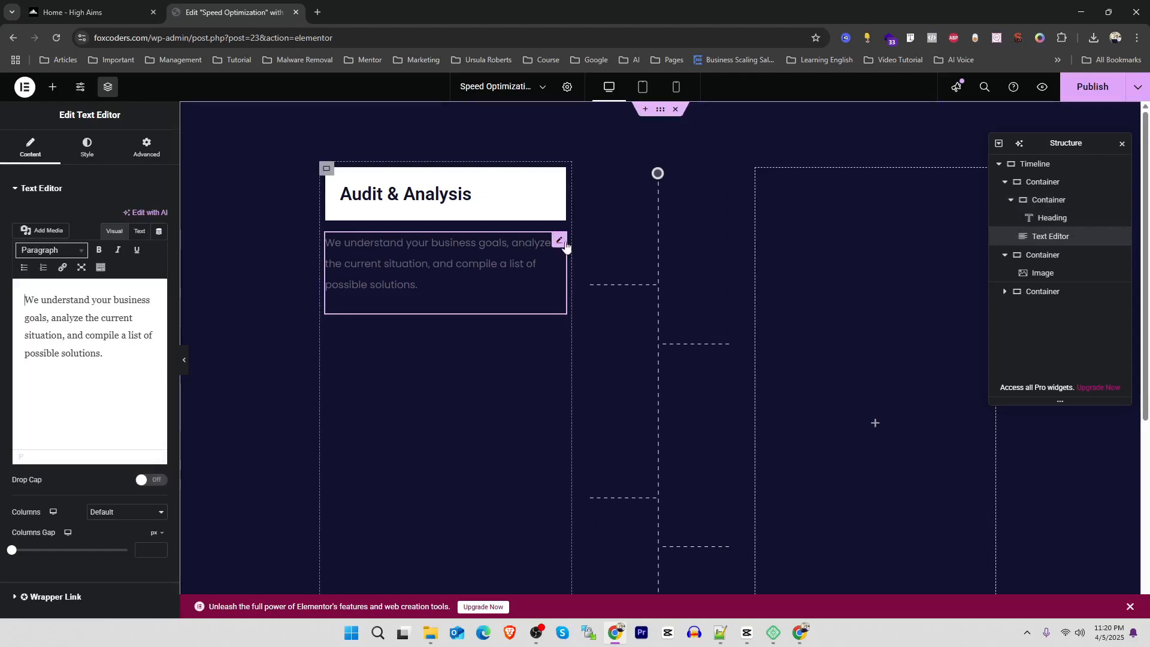
pyautogui.moveTo(562, 244); pyautogui.dragTo(467, 195)
# Check the checklist items of the Audit & Analysis card on the High Aims page and return to the editor
pyautogui.moveTo(334, 299); pyautogui.dragTo(232, 276)
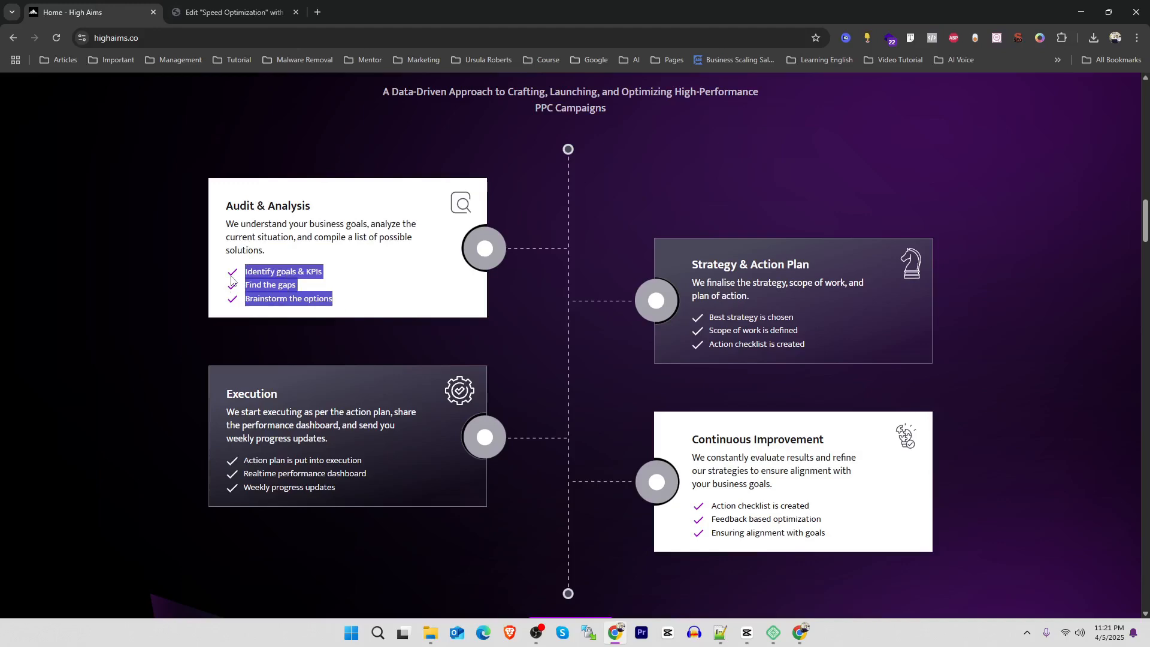
pyautogui.click(233, 11)
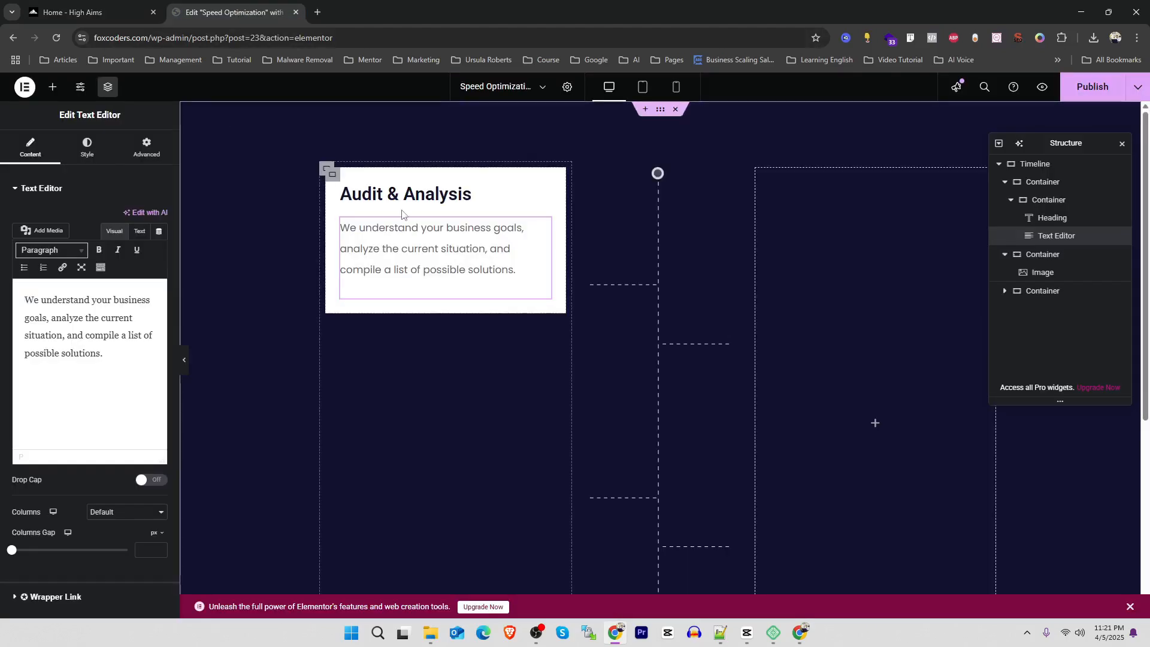
pyautogui.click(62, 5)
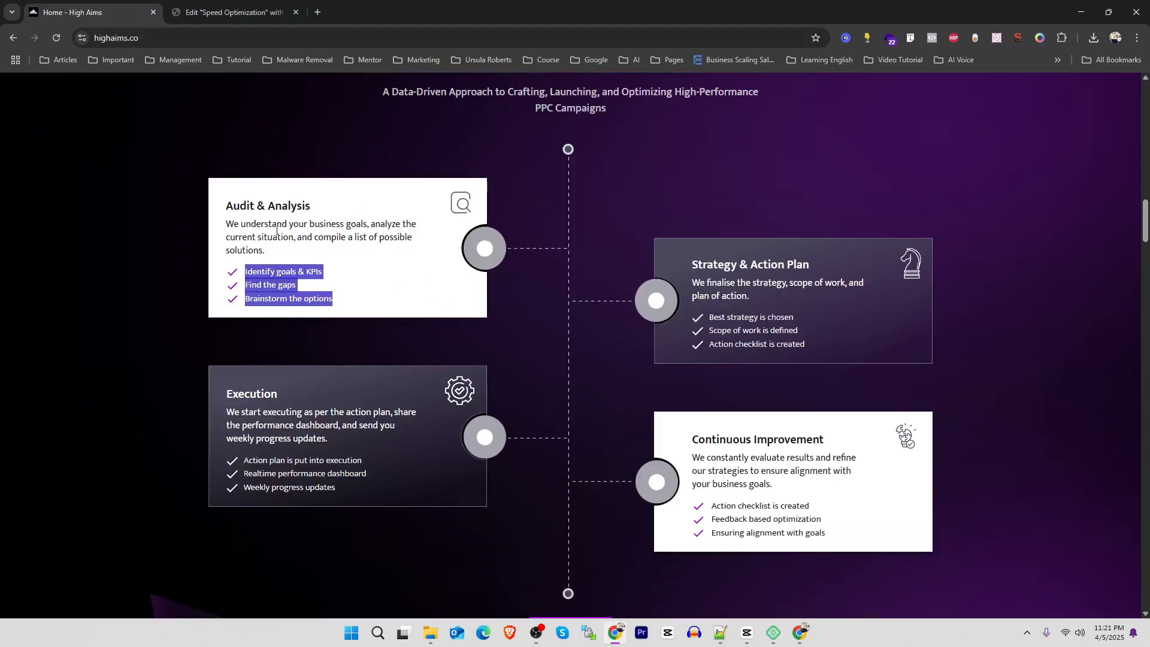
pyautogui.click(233, 12)
# Save the circle graphic on the High Aims Audit & Analysis card as "circle.svg" in the Timeline folder
pyautogui.click(90, 12)
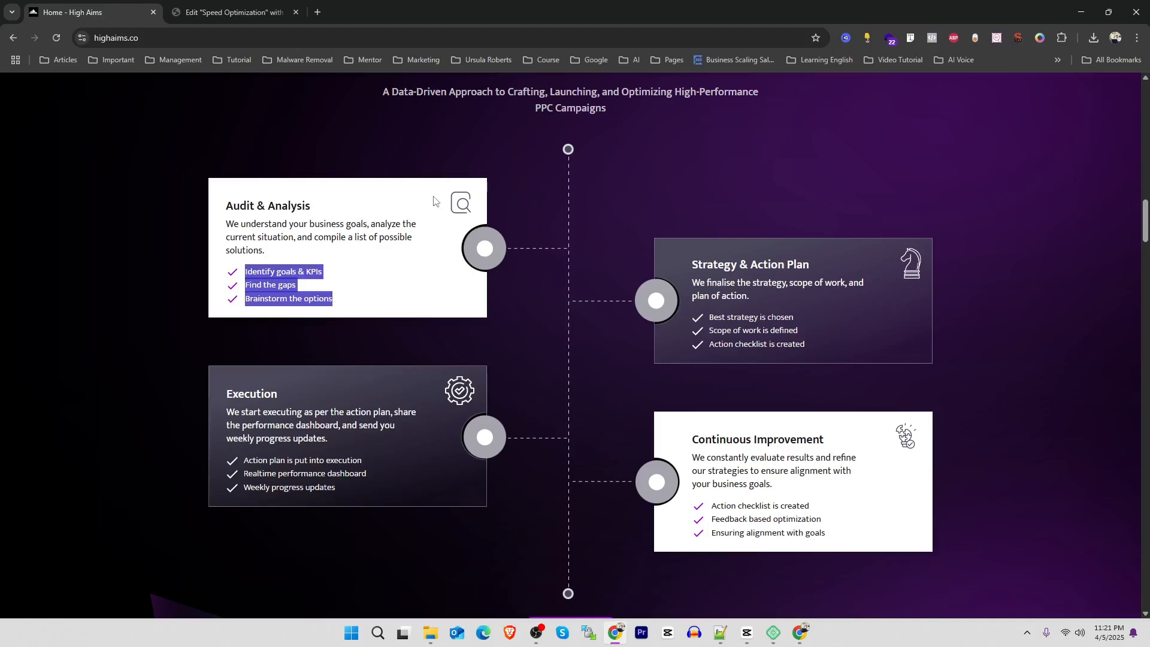
pyautogui.rightClick(490, 251)
pyautogui.press('Escape')
pyautogui.rightClick(481, 240)
pyautogui.click(544, 275)
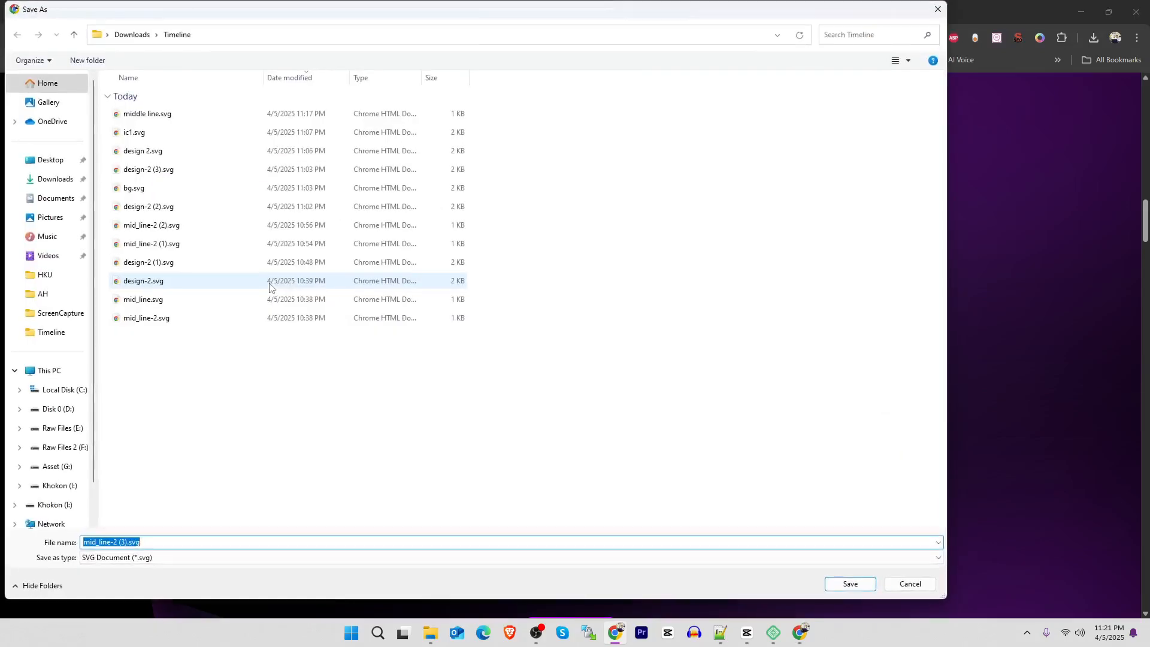
pyautogui.write('circle')
pyautogui.press('Return')
# Return to the Elementor editor and add an Image widget below the description in the Audit & Analysis card
pyautogui.click(192, 12)
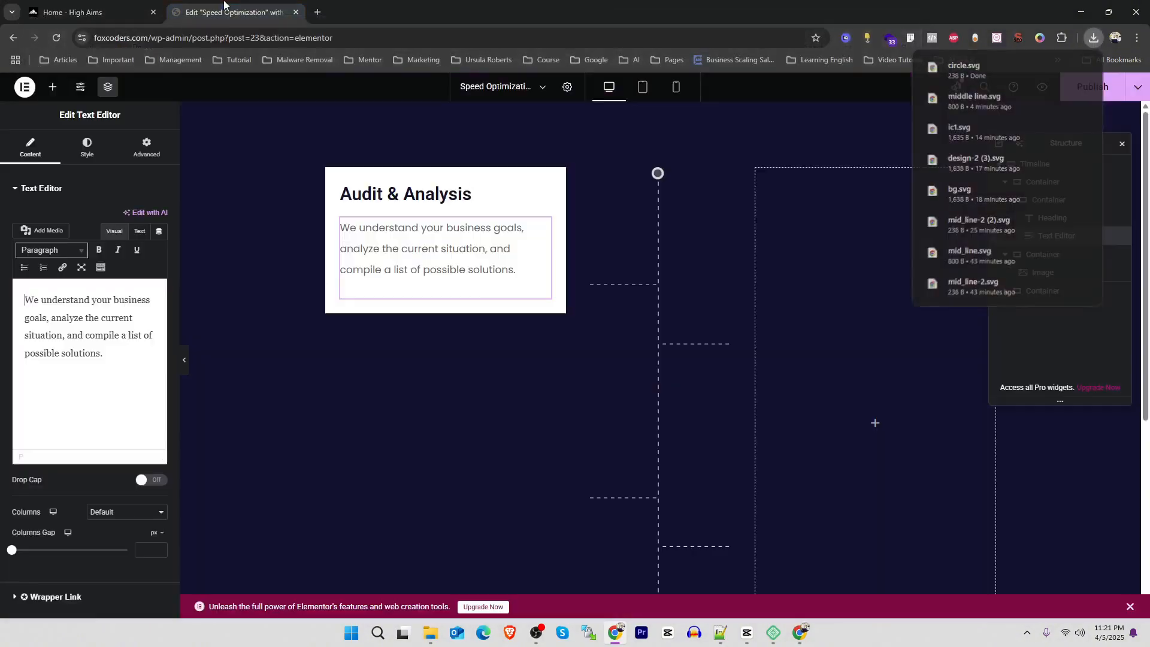
pyautogui.click(53, 87)
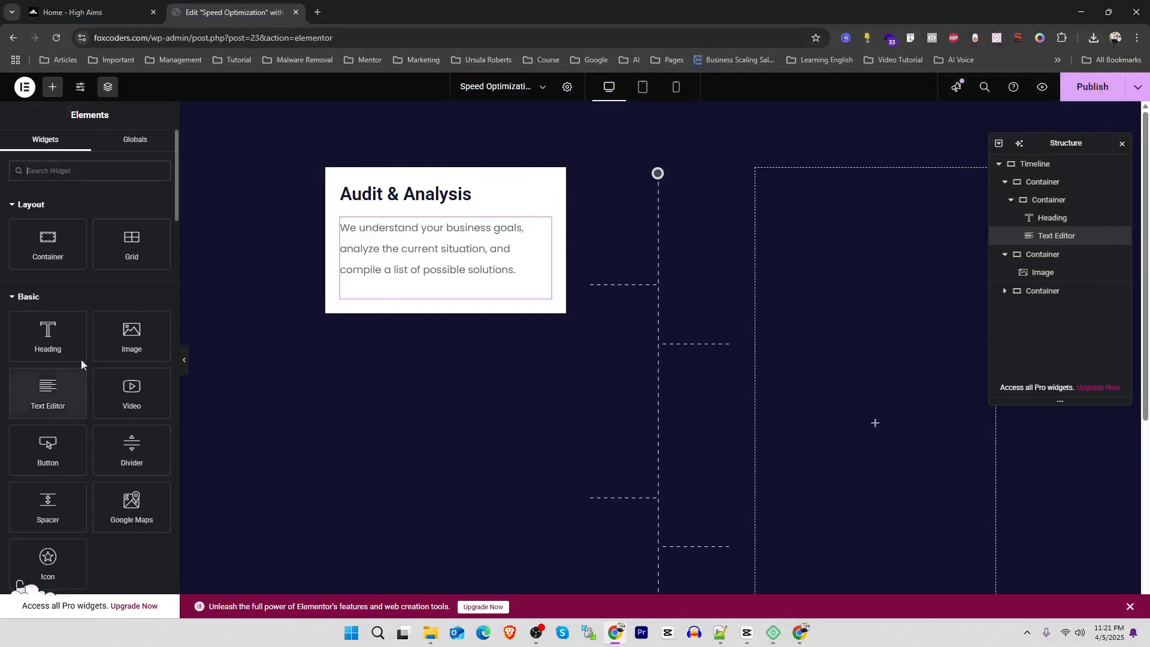
pyautogui.moveTo(132, 334); pyautogui.dragTo(442, 298)
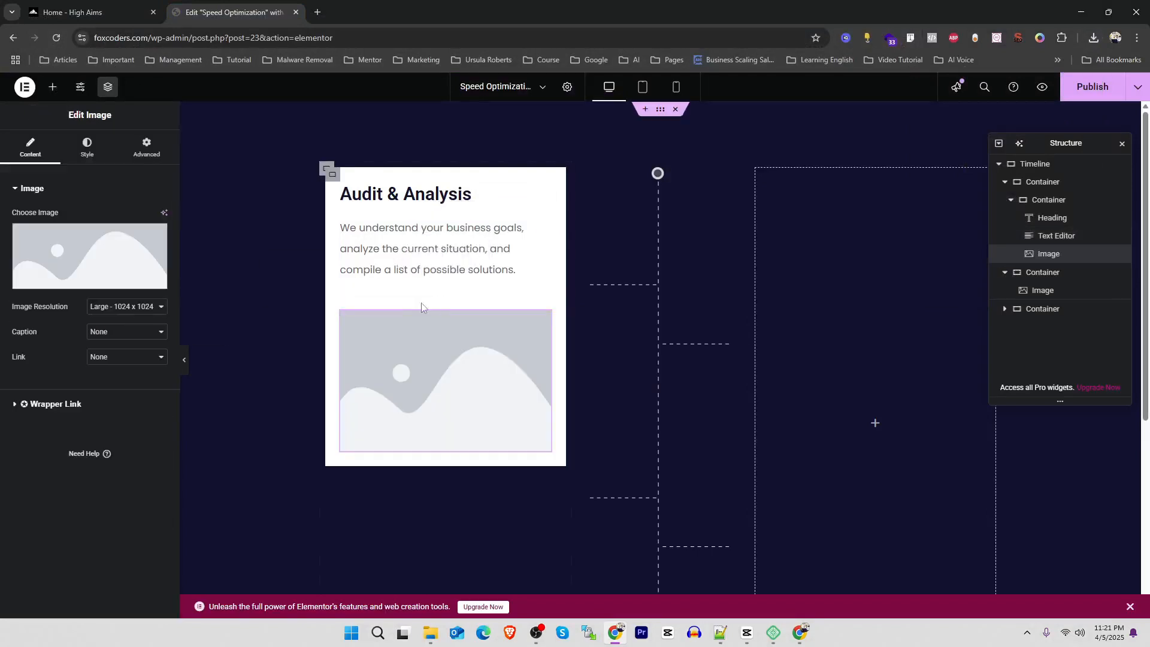
# Upload "circle.svg" from the Timeline folder and use it as the card's image
pyautogui.click(128, 241)
pyautogui.click(170, 132)
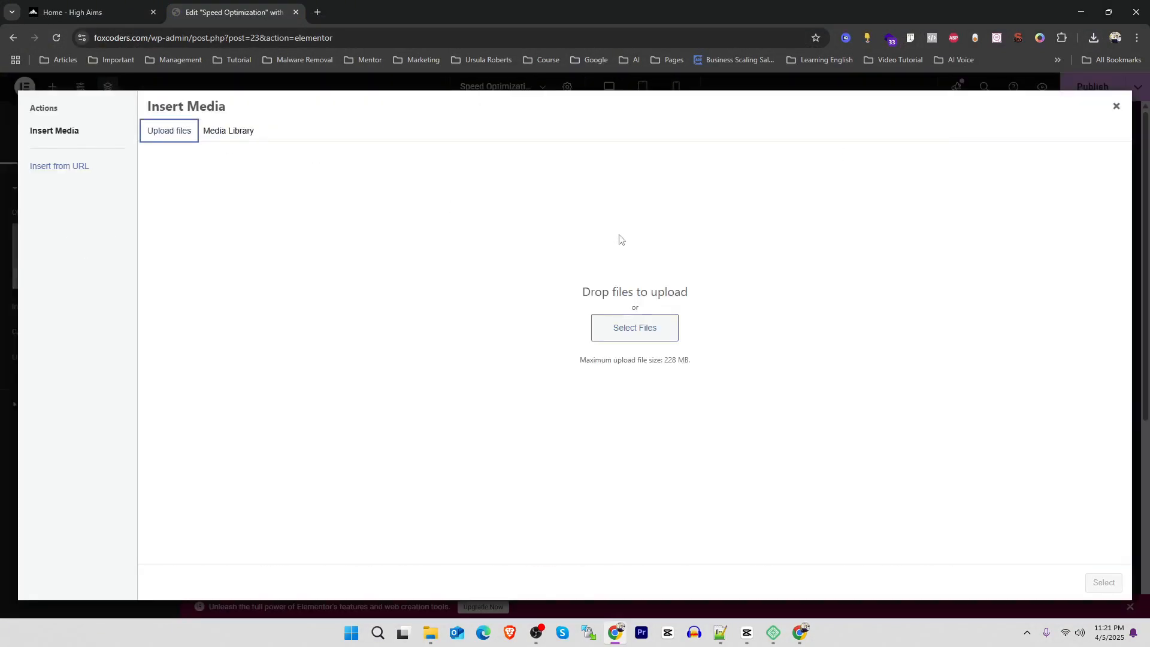
pyautogui.click(651, 334)
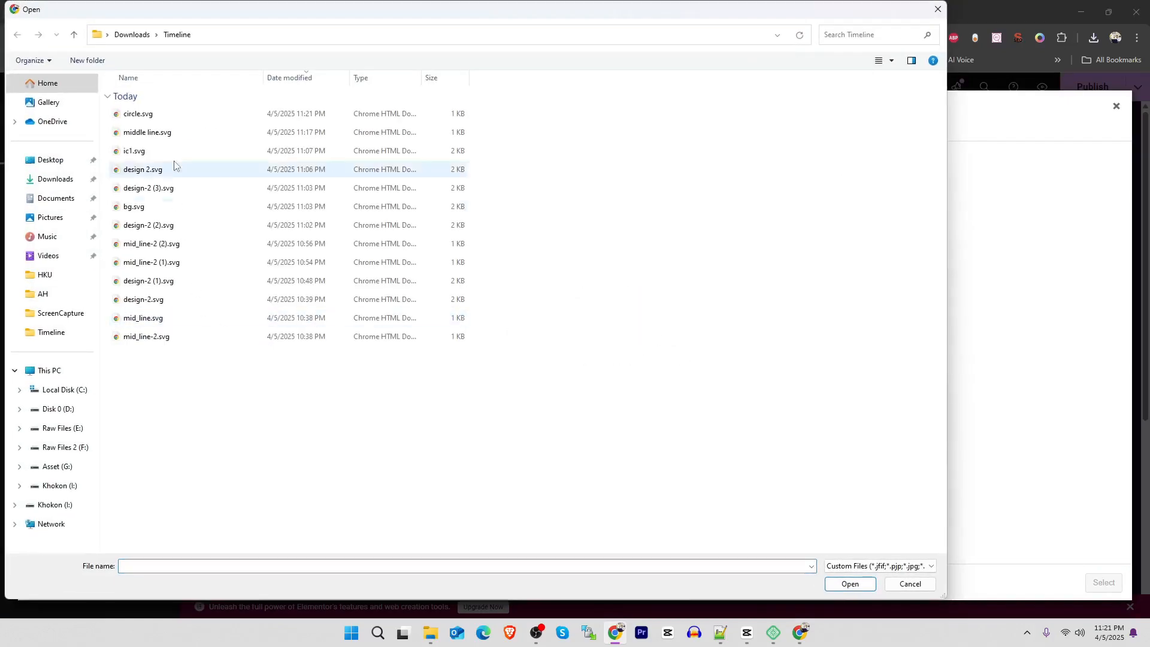
pyautogui.click(166, 120)
pyautogui.doubleClick(165, 120)
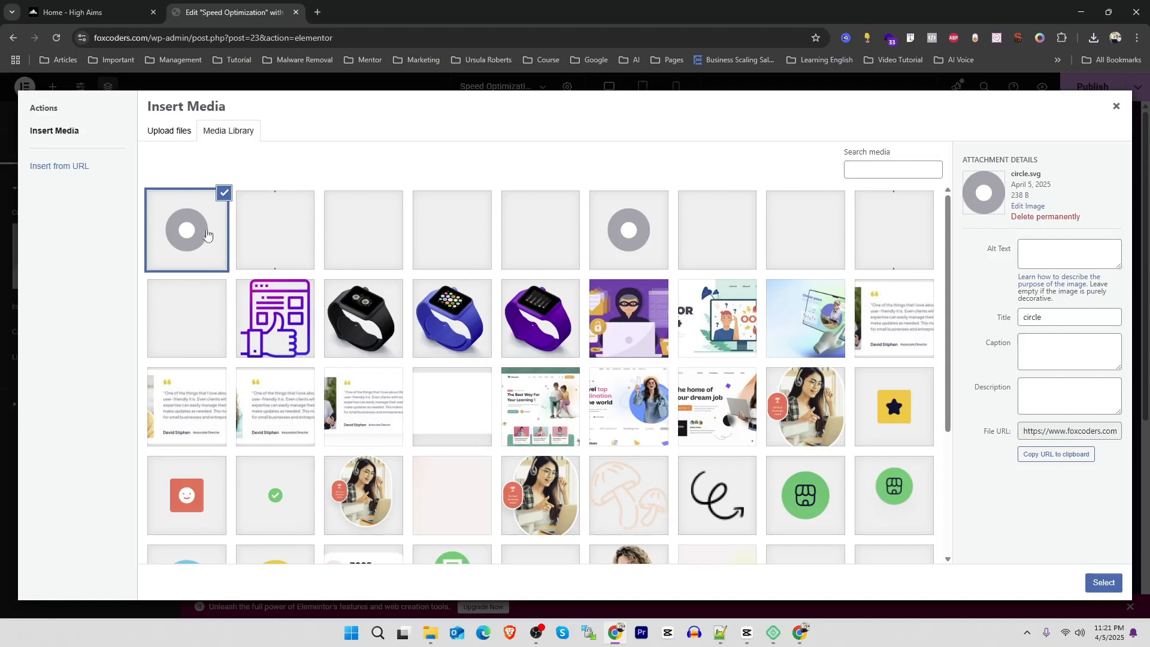
pyautogui.click(1104, 582)
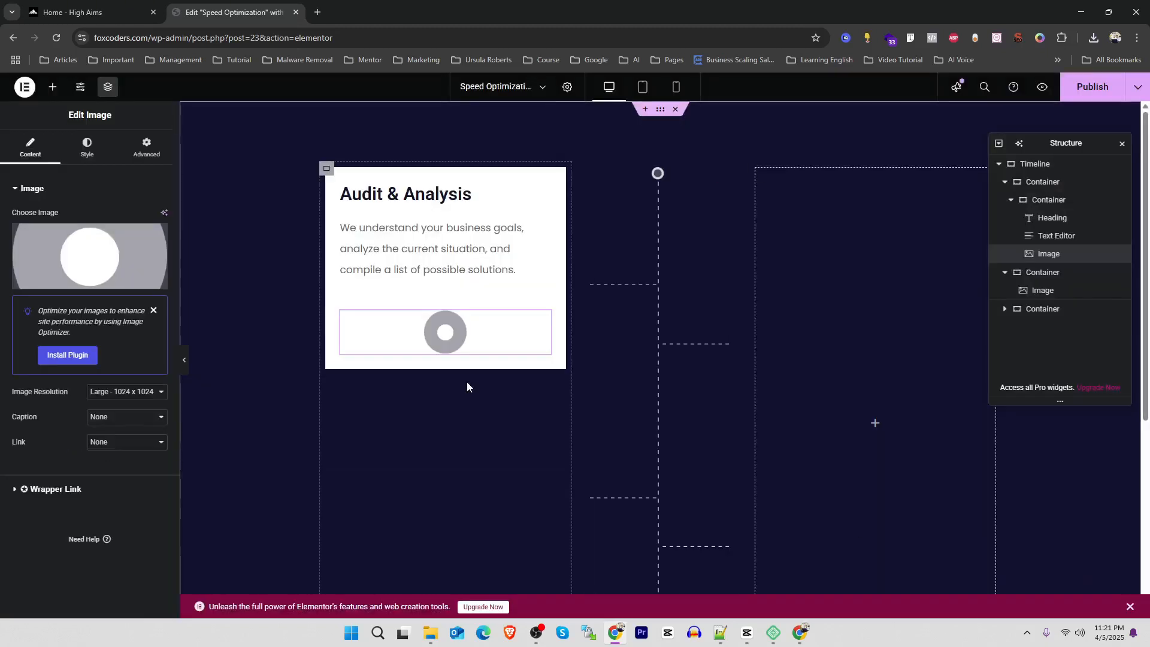
# Align the circle image right and set its image resolution to Full
pyautogui.click(87, 155)
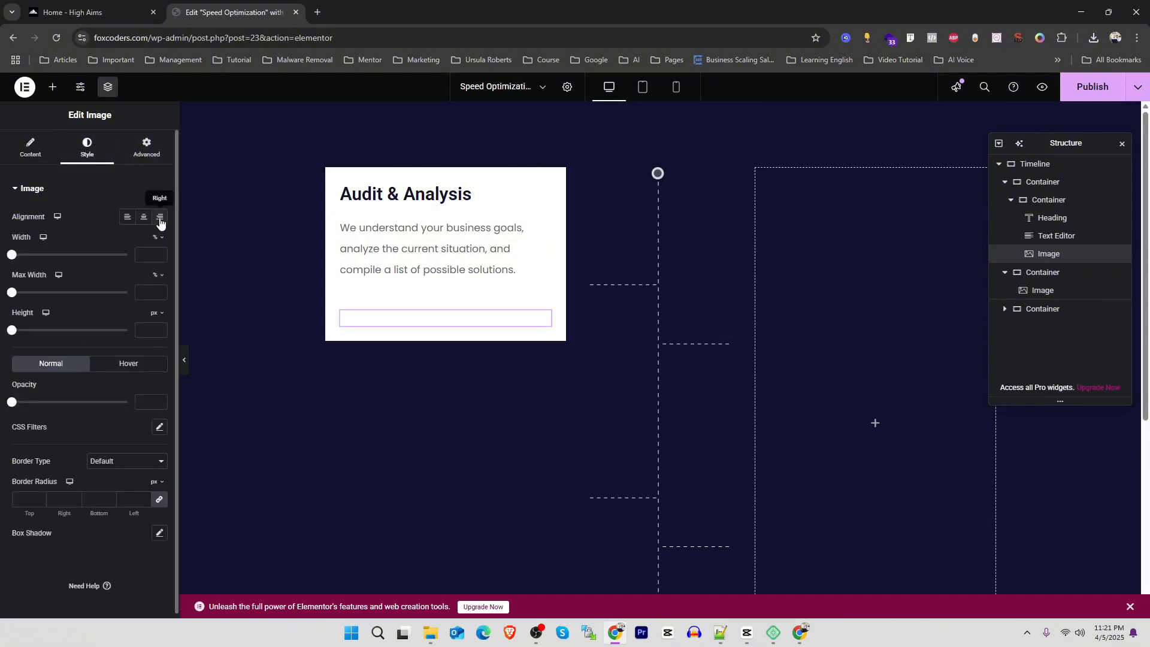
pyautogui.click(30, 149)
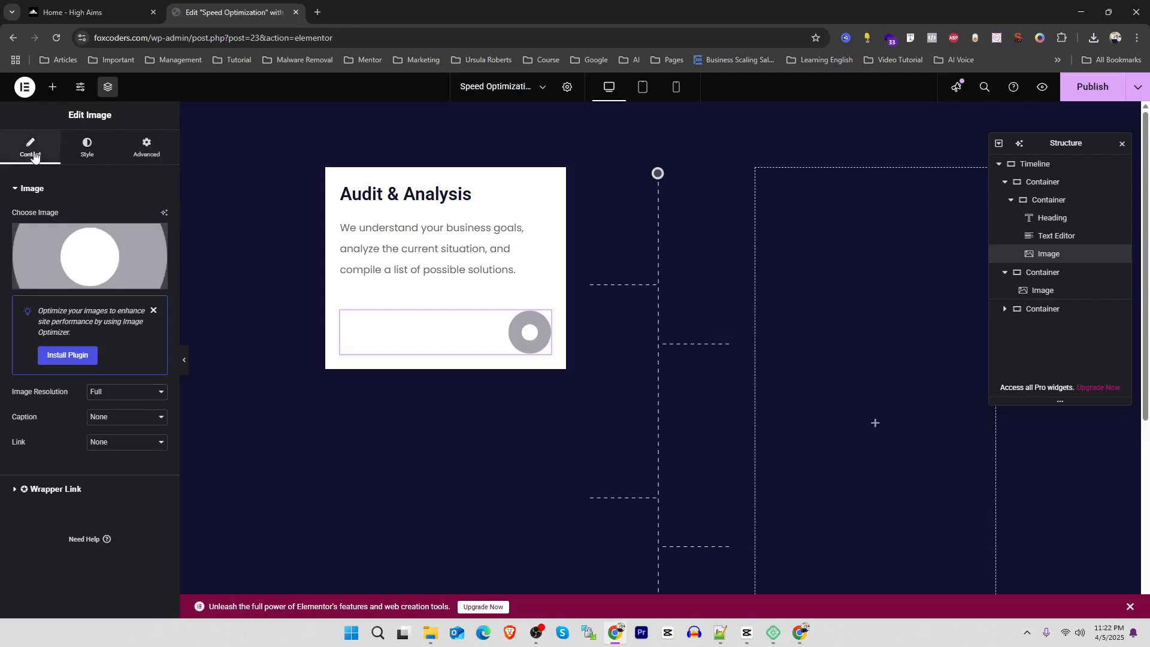
# Set the circle image's position to Absolute with its horizontal orientation on the right
pyautogui.click(150, 153)
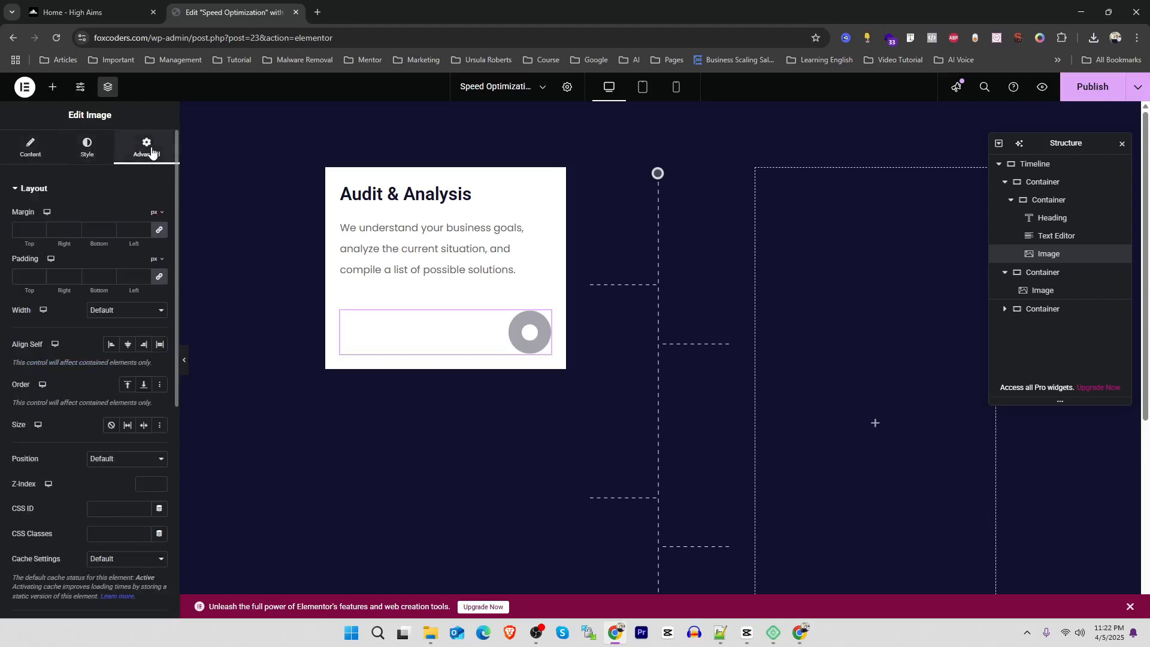
pyautogui.scroll(-2, 27, 421)
pyautogui.scroll(-2, 23, 431)
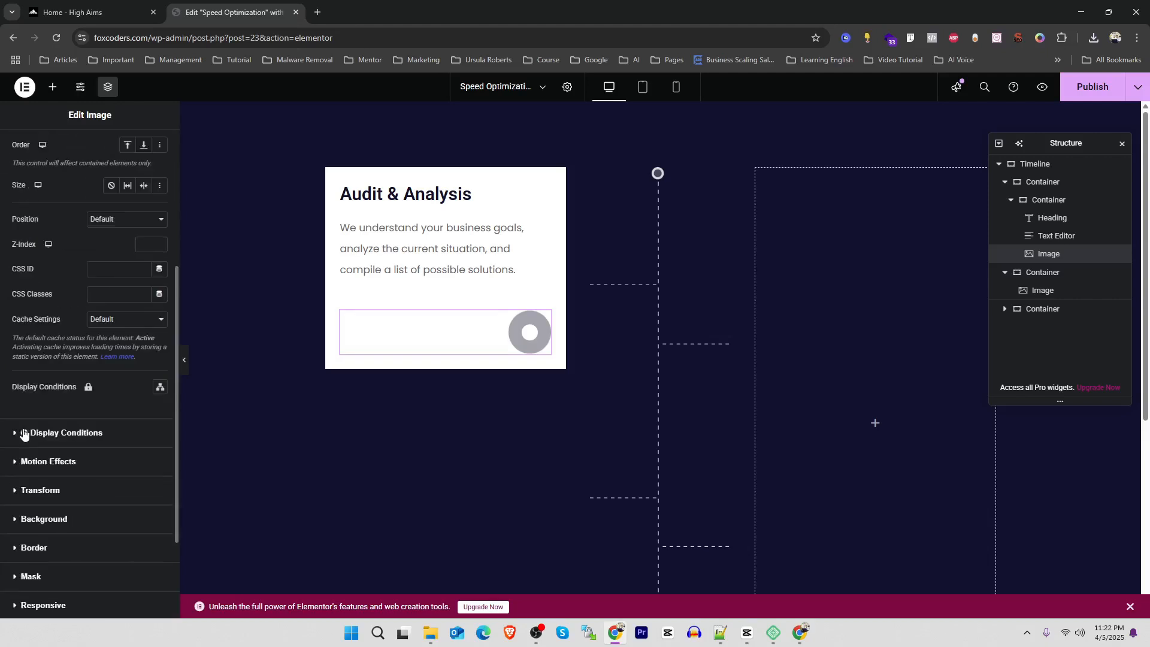
pyautogui.scroll(2, 23, 431)
pyautogui.click(133, 337)
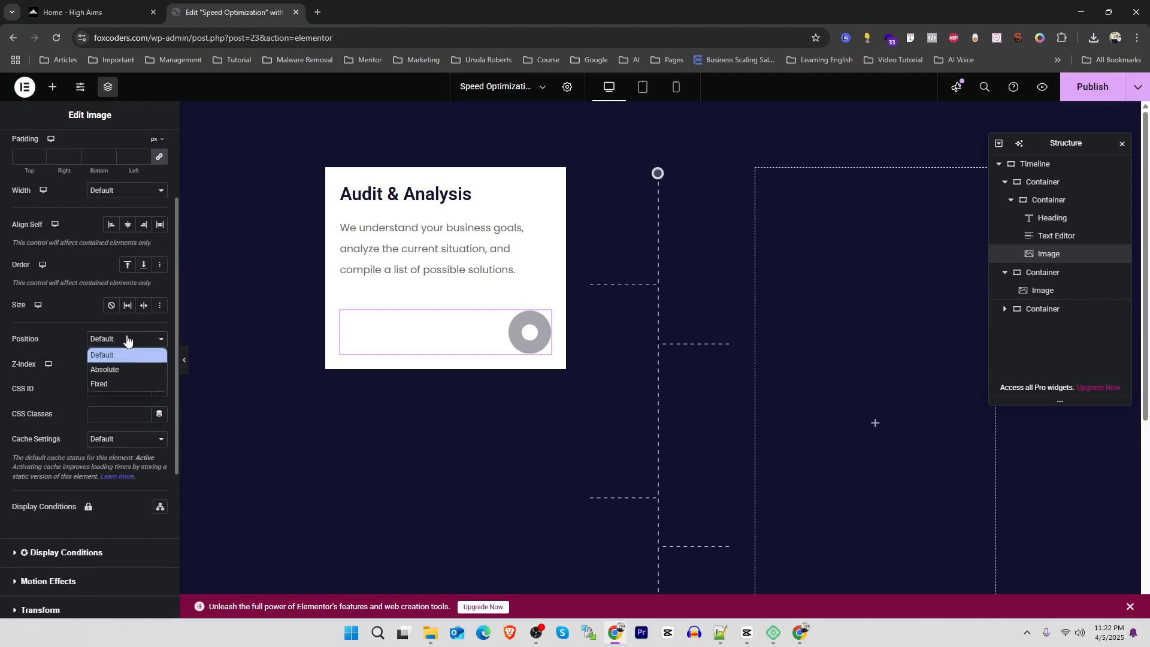
pyautogui.click(129, 371)
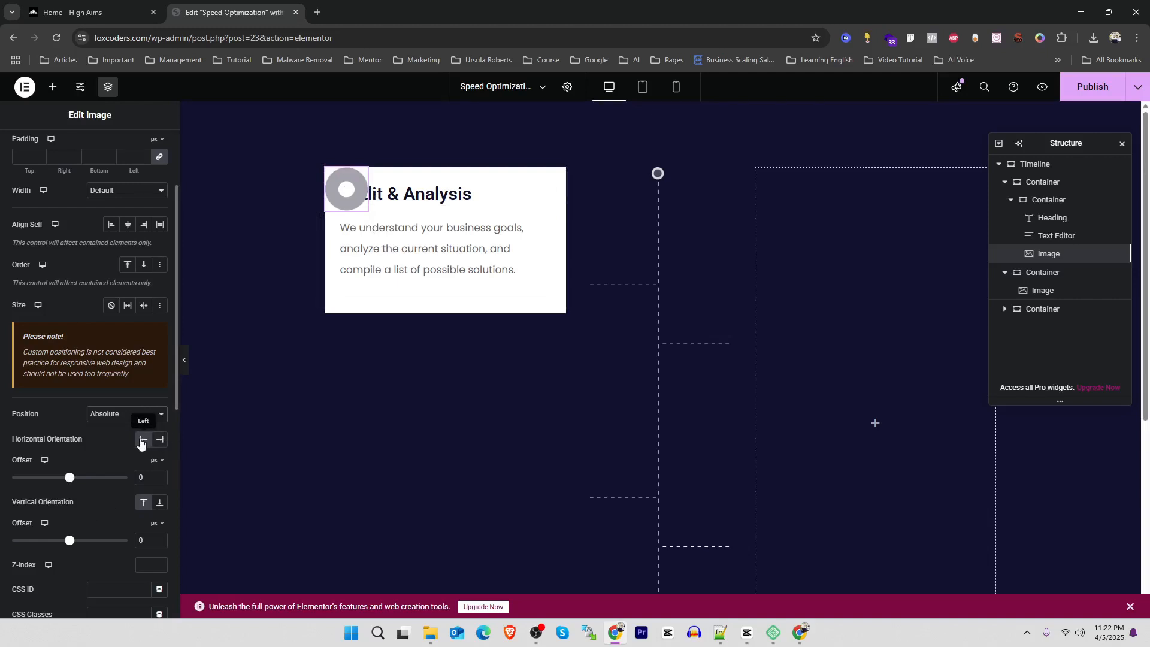
pyautogui.click(162, 442)
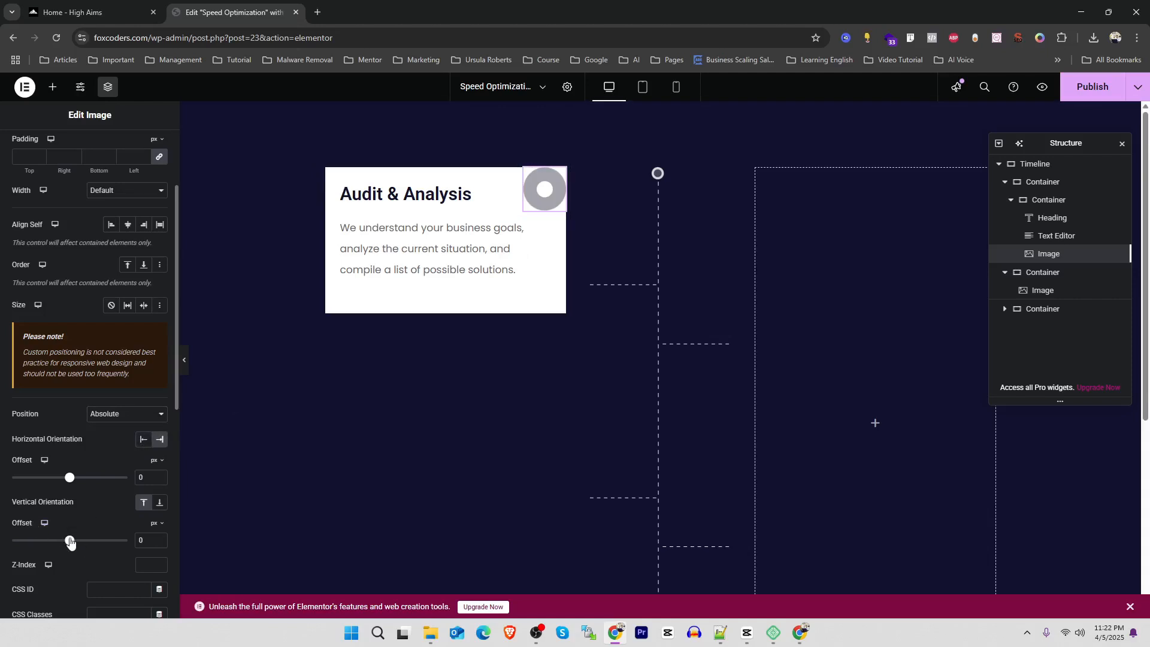
# Set the circle image's vertical offset to 86 px
pyautogui.moveTo(70, 542); pyautogui.dragTo(75, 541)
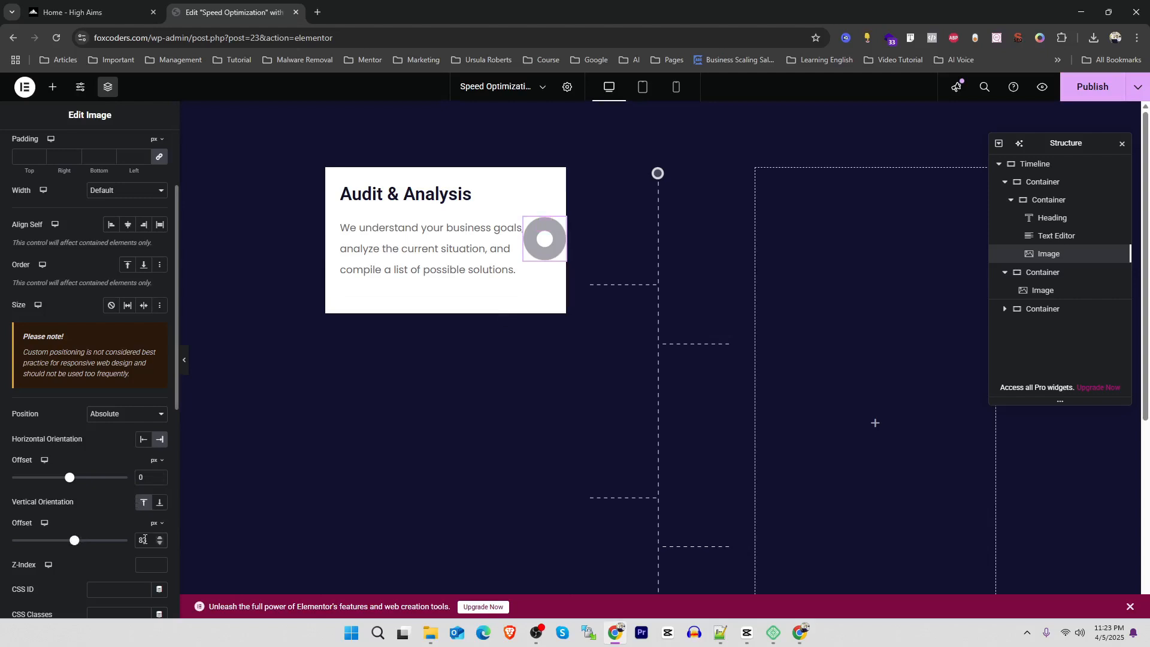
pyautogui.press('Up')
pyautogui.press('Up')
pyautogui.press('Up')
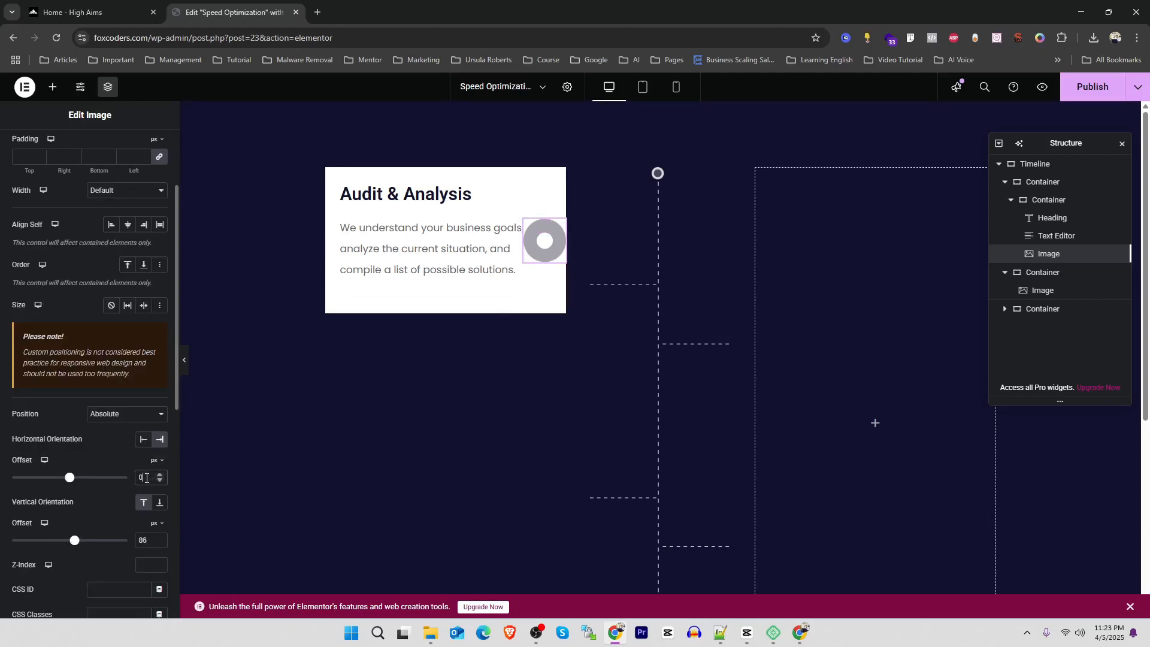
# Set the circle image's horizontal offset to -33 px so it straddles the card's right edge
pyautogui.click(147, 477)
pyautogui.press('Up')
pyautogui.press('Up')
pyautogui.press('Up')
pyautogui.press('Up')
pyautogui.press('Down')
pyautogui.press('Down')
pyautogui.press('Down')
pyautogui.press('Down')
pyautogui.press('Down')
pyautogui.press('Down')
pyautogui.press('Down')
pyautogui.press('Down')
pyautogui.press('Down')
pyautogui.press('Down')
pyautogui.press('Down')
pyautogui.press('Down')
pyautogui.press('Down')
pyautogui.press('Down')
pyautogui.press('Down')
pyautogui.press('Down')
pyautogui.press('Down')
pyautogui.press('Down')
pyautogui.press('Down')
pyautogui.press('Down')
pyautogui.press('Down')
pyautogui.press('Down')
pyautogui.press('Down')
pyautogui.press('Down')
pyautogui.press('Down')
pyautogui.press('Down')
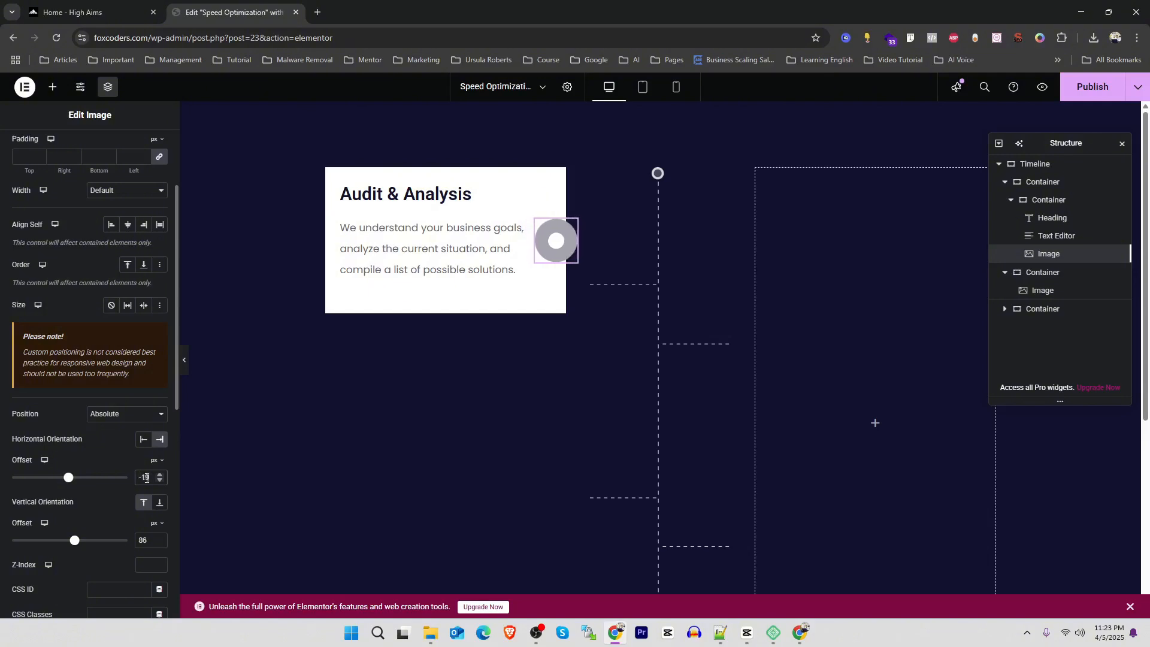
pyautogui.press('Down')
pyautogui.press('Down')
pyautogui.press('Down')
pyautogui.press('Down')
pyautogui.press('Down')
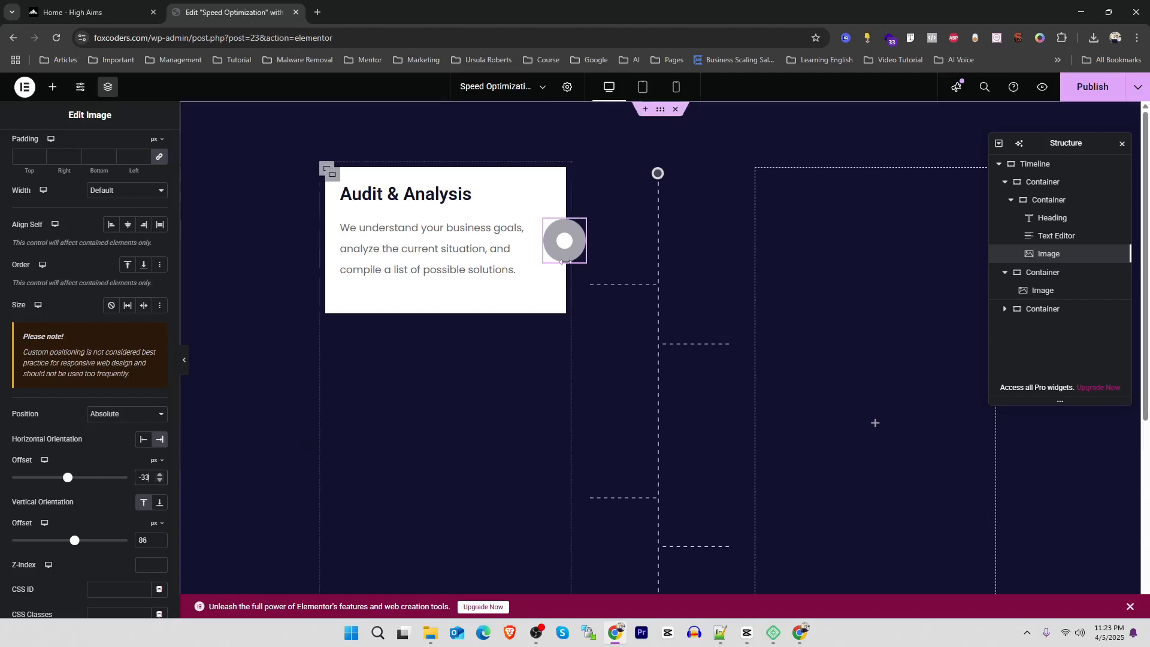
# Unlink the card container's margins and set its top margin to 71 px, aligning the circle with the first dashed branch
pyautogui.click(333, 176)
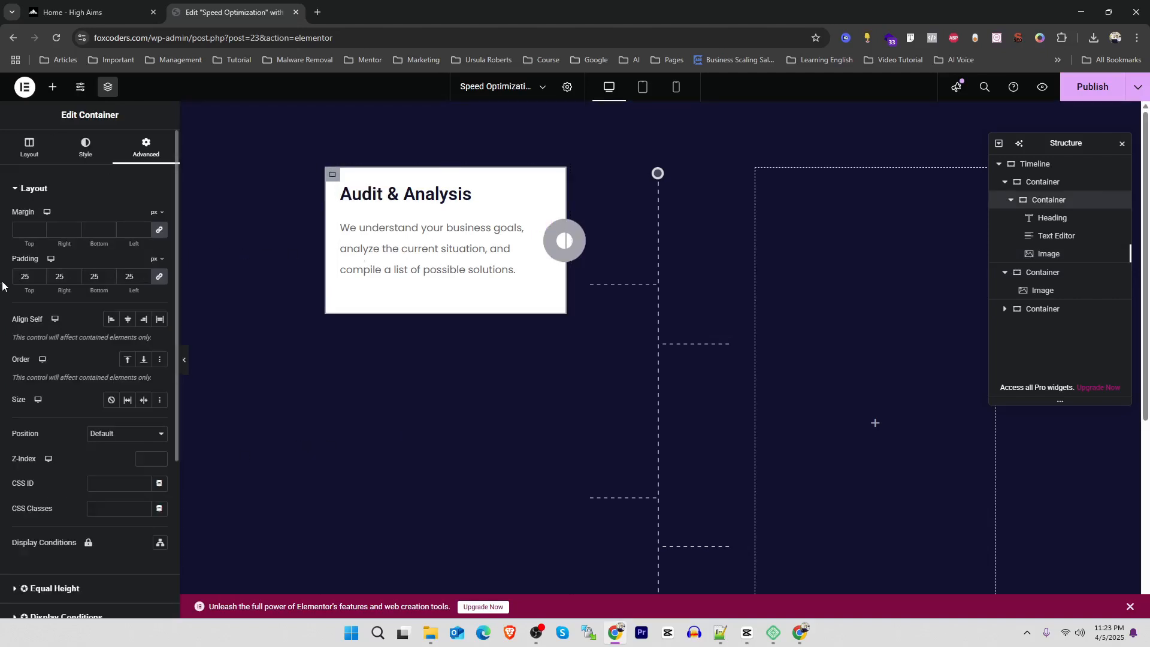
pyautogui.click(159, 232)
pyautogui.press('Up')
pyautogui.press('Up')
pyautogui.press('Up')
pyautogui.press('Up')
pyautogui.press('Up')
pyautogui.press('Up')
pyautogui.press('Up')
pyautogui.press('Up')
pyautogui.press('Up')
pyautogui.press('Up')
pyautogui.press('Up')
pyautogui.press('Up')
pyautogui.press('Up')
pyautogui.press('Up')
pyautogui.press('Up')
pyautogui.press('Up')
pyautogui.press('Up')
pyautogui.press('Up')
pyautogui.press('Up')
pyautogui.press('Up')
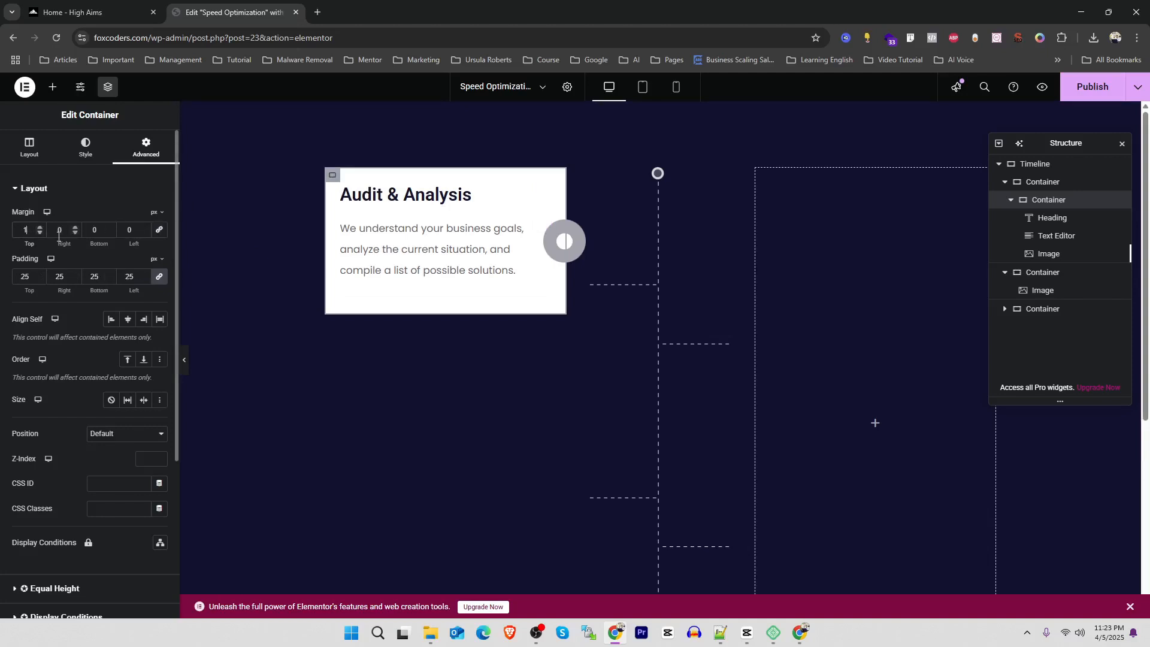
pyautogui.press('Up')
pyautogui.press('Up')
pyautogui.press('Up')
pyautogui.press('Up')
pyautogui.press('Up')
pyautogui.press('Up')
pyautogui.press('Up')
pyautogui.press('Up')
pyautogui.press('Up')
pyautogui.press('Up')
pyautogui.press('Up')
pyautogui.press('Up')
pyautogui.press('Up')
pyautogui.press('Up')
pyautogui.press('Up')
pyautogui.press('Up')
pyautogui.press('Up')
pyautogui.press('Up')
pyautogui.press('Up')
pyautogui.press('Up')
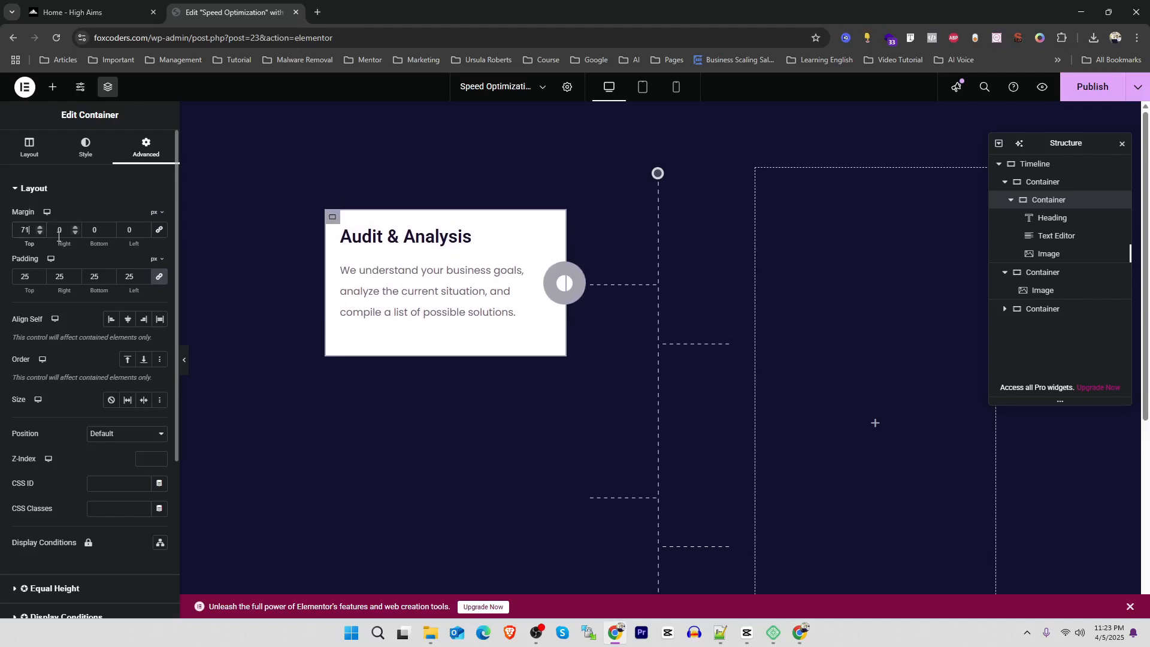
# Set the Audit & Analysis card's top margin to 70 px and duplicate the card within its column
pyautogui.press('Down')
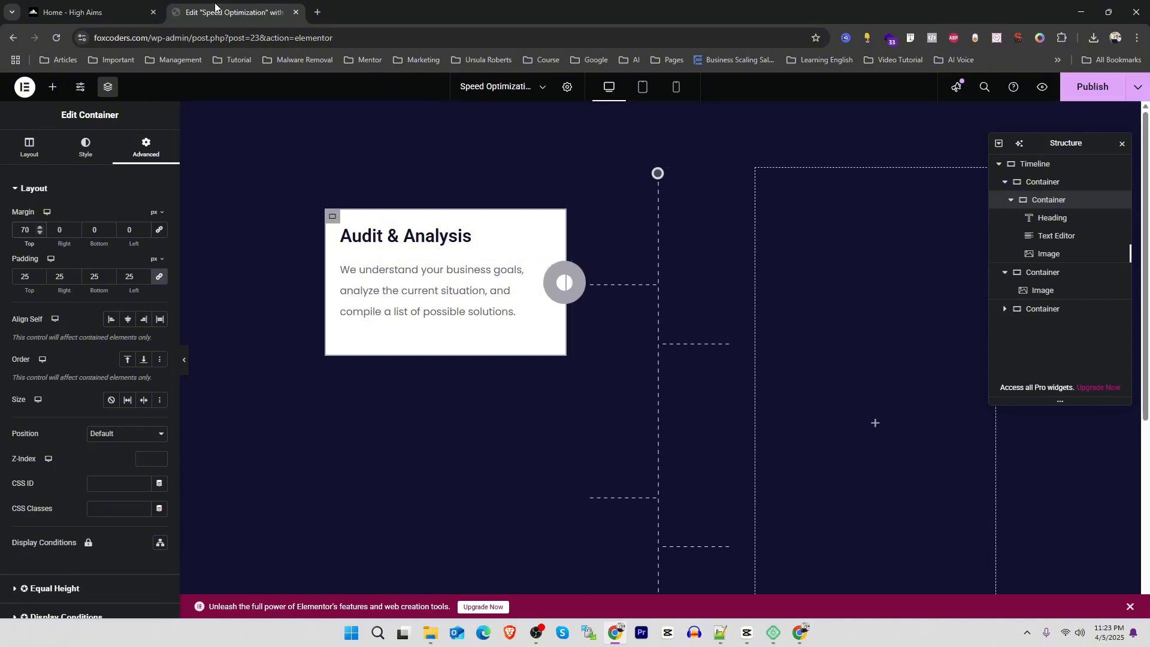
pyautogui.click(84, 7)
pyautogui.click(229, 394)
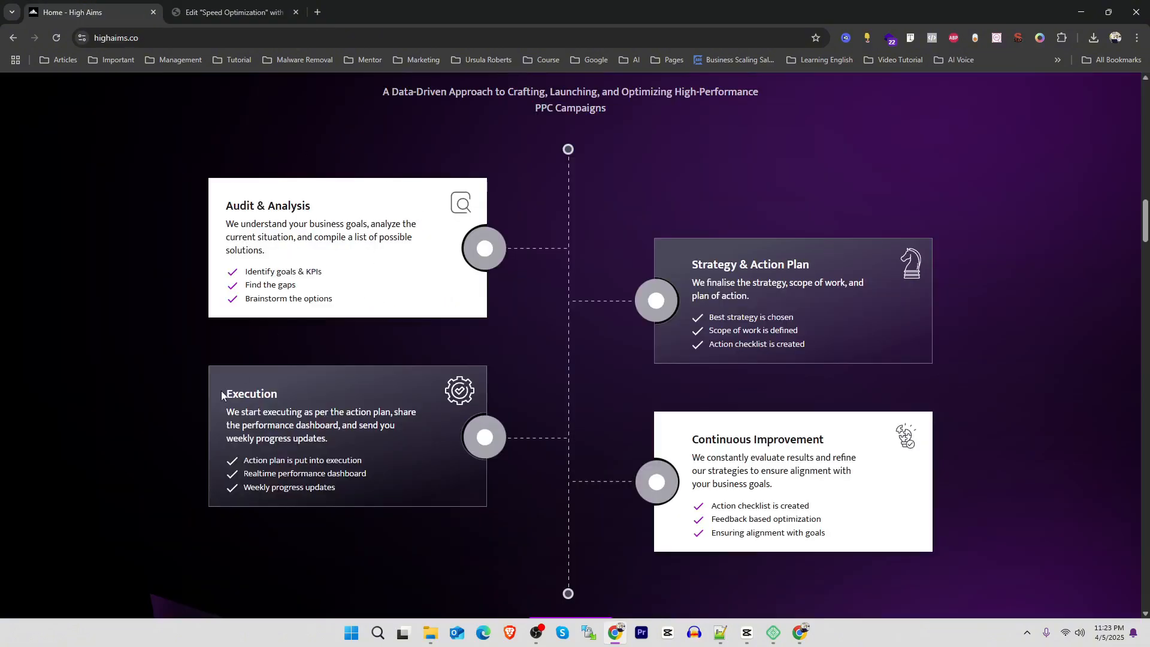
pyautogui.moveTo(222, 396); pyautogui.dragTo(347, 475)
pyautogui.click(243, 13)
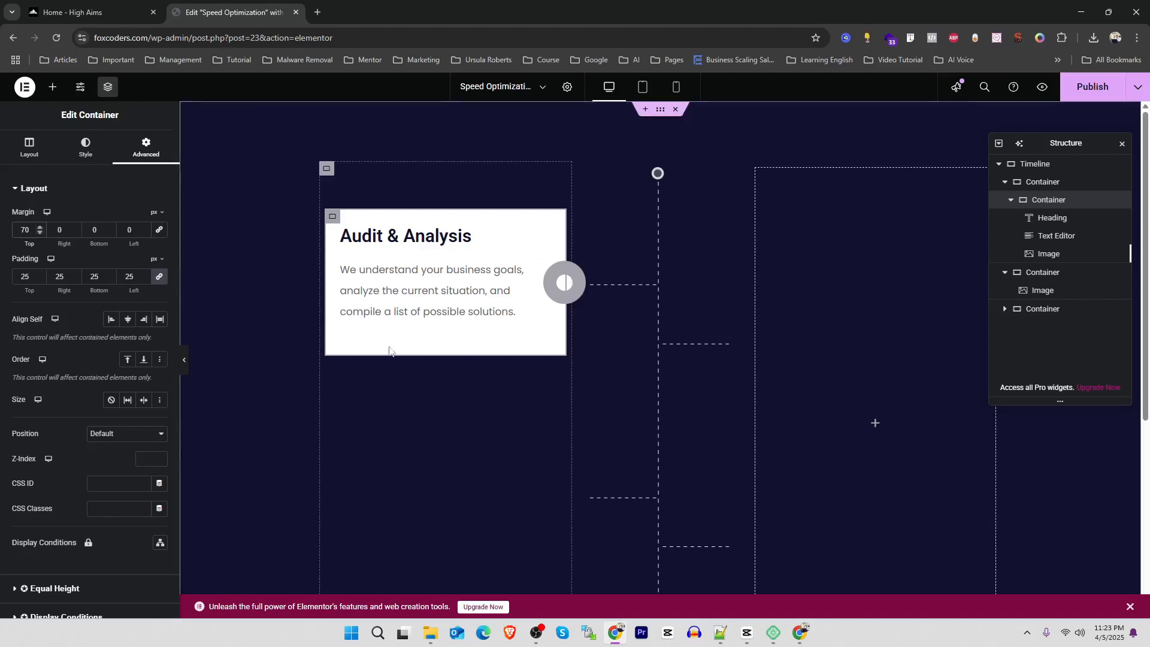
pyautogui.rightClick(331, 219)
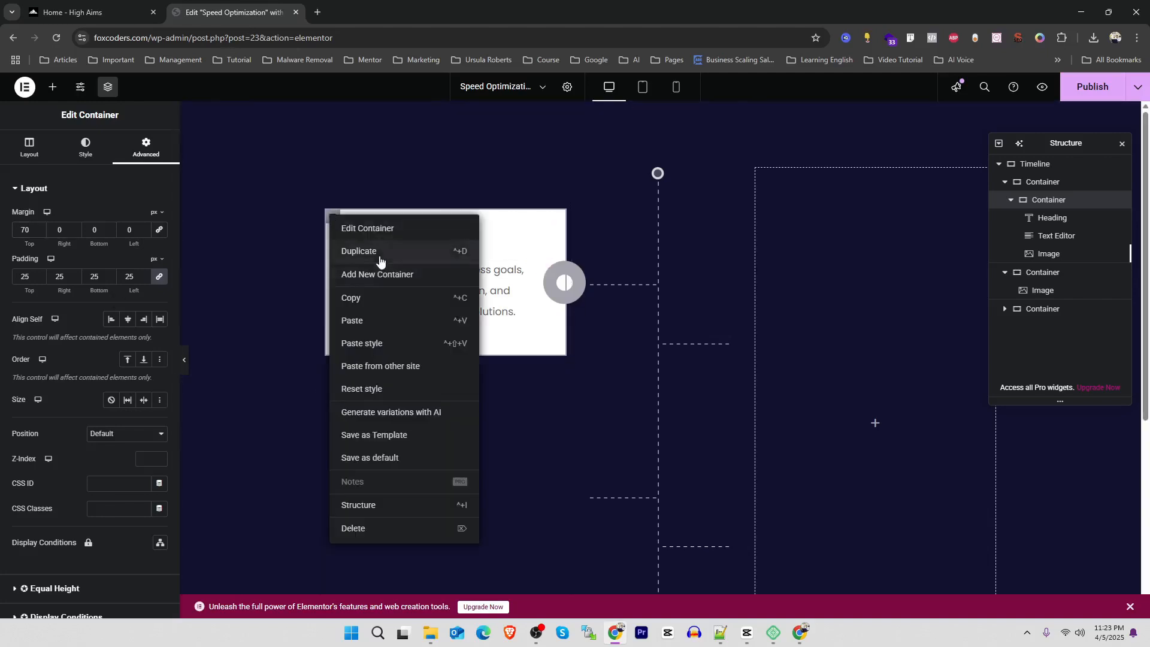
pyautogui.click(379, 251)
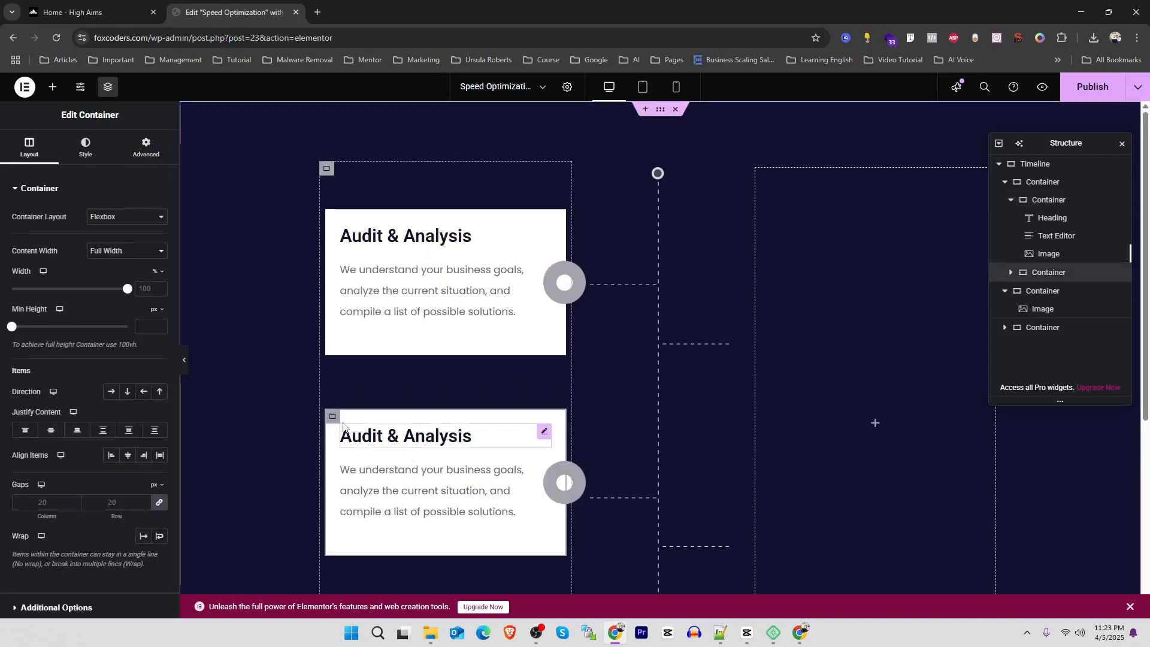
# Set the duplicated card's background color to gray #666666, following the Execution card on the High Aims reference page
pyautogui.click(90, 12)
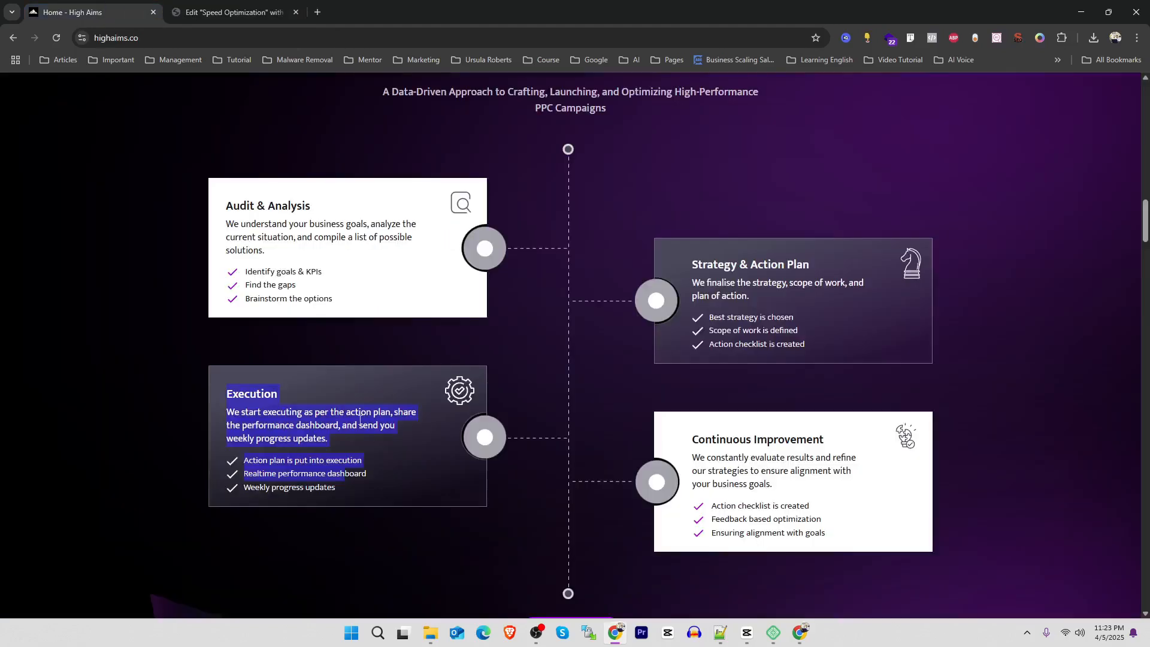
pyautogui.click(372, 403)
pyautogui.hotkey('ctrl', 'Tab')
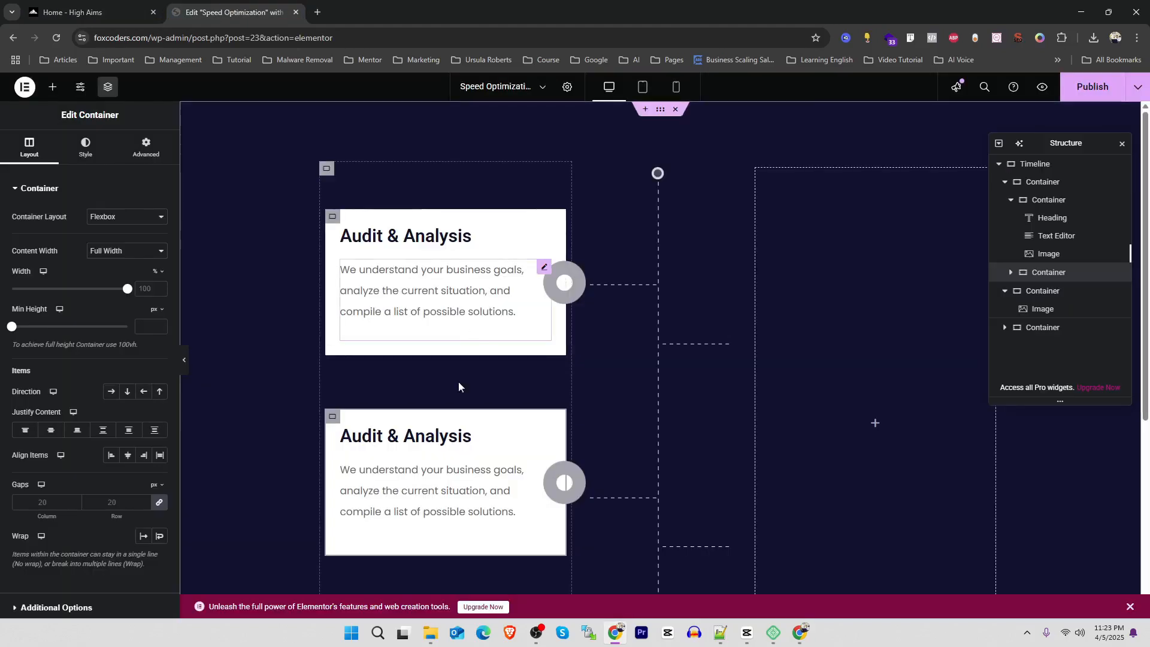
pyautogui.hotkey('ctrl', 'Tab')
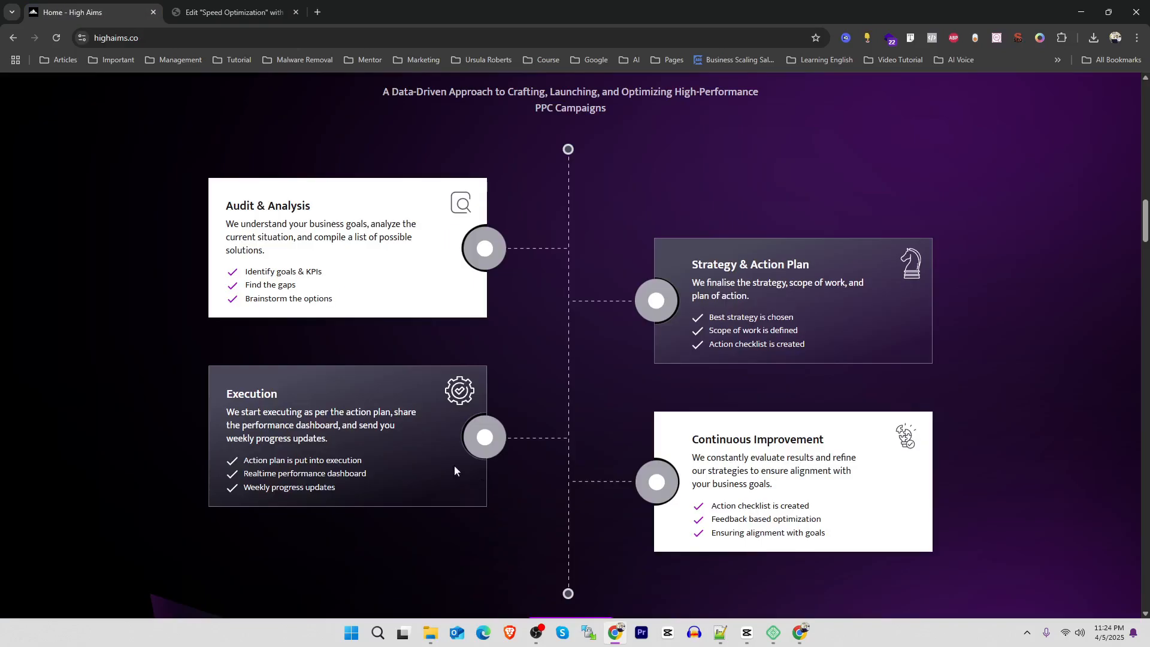
pyautogui.rightClick(397, 382)
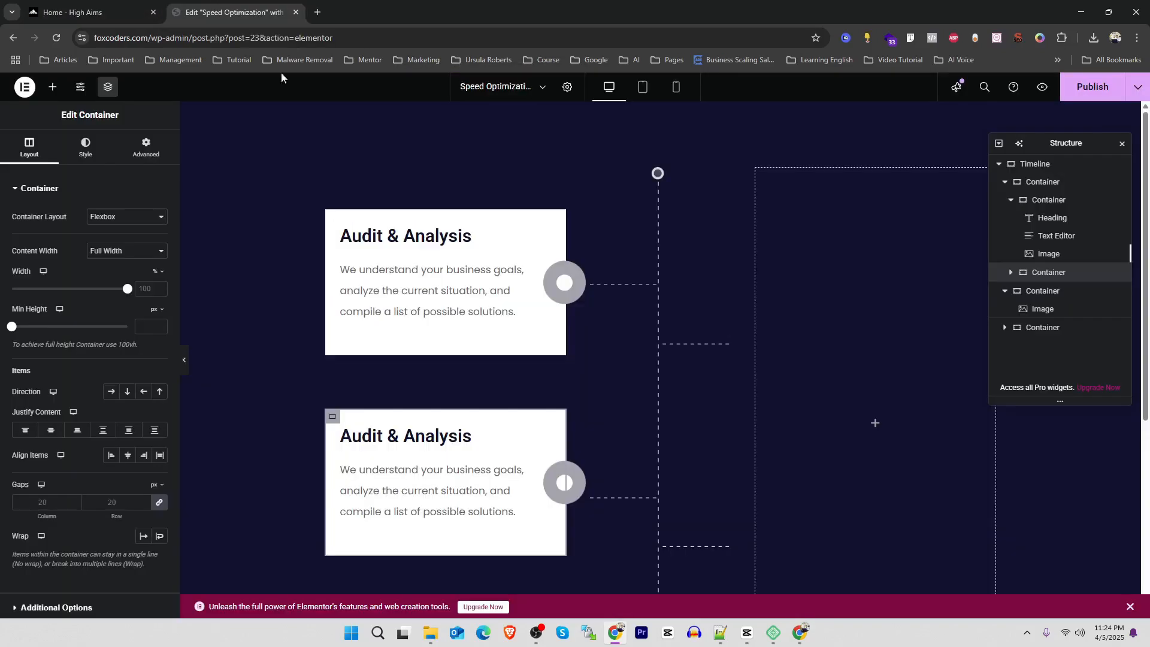
pyautogui.hotkey('ctrl', 'Tab')
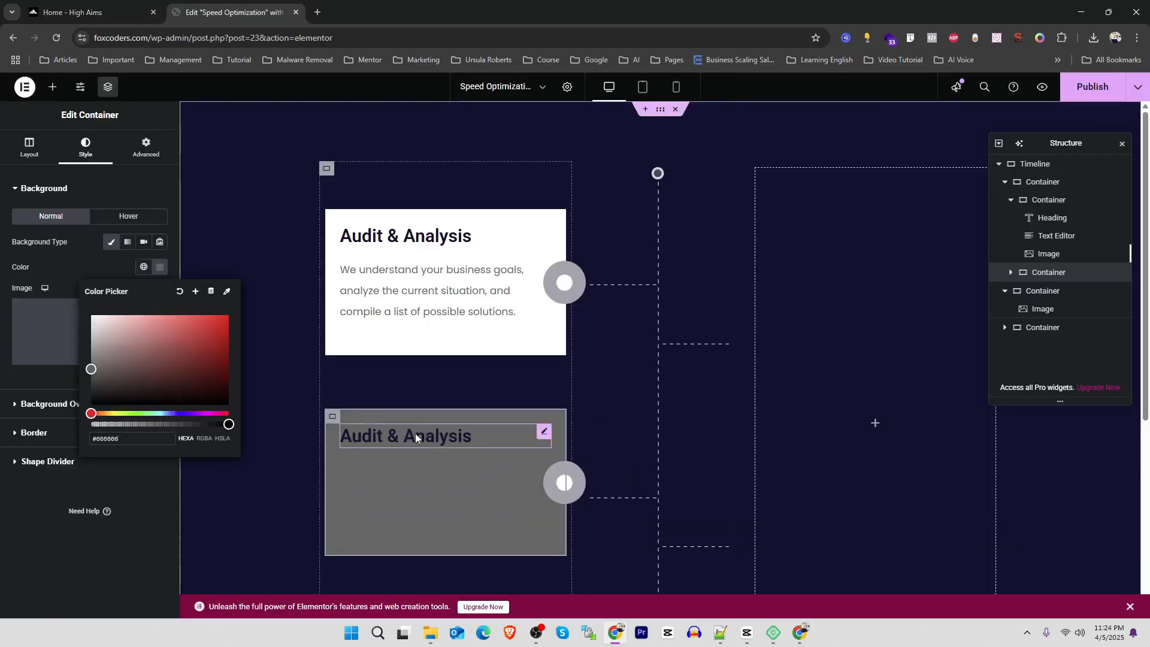
# Set the gray card's heading text color to the global White color
pyautogui.click(416, 435)
pyautogui.click(96, 12)
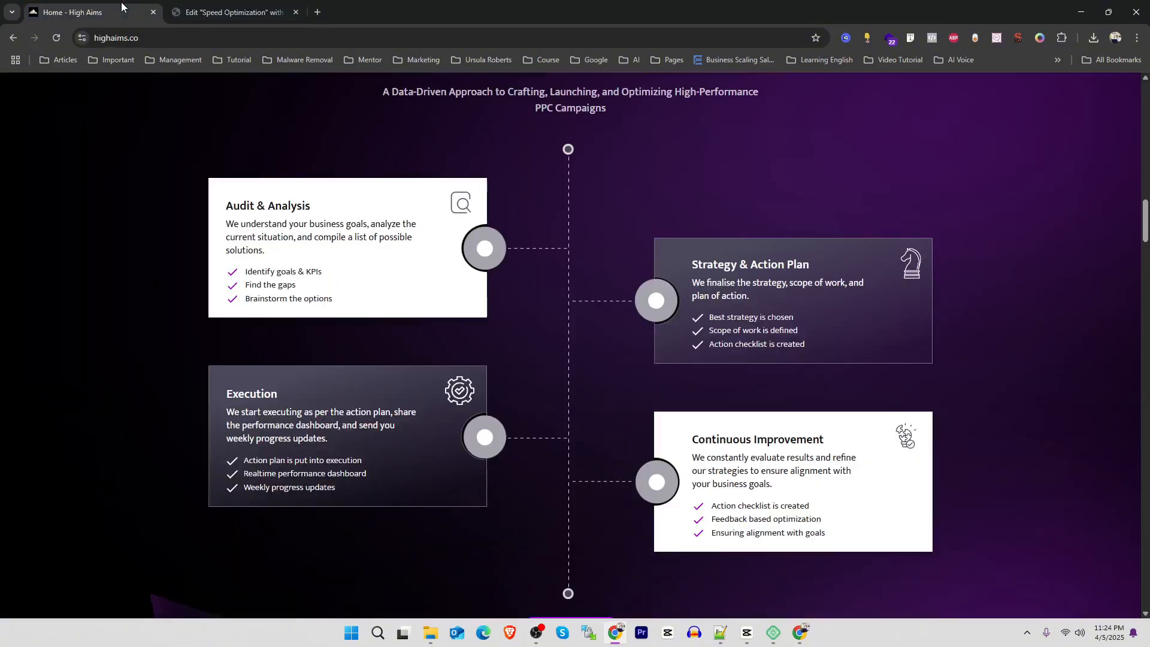
pyautogui.click(234, 12)
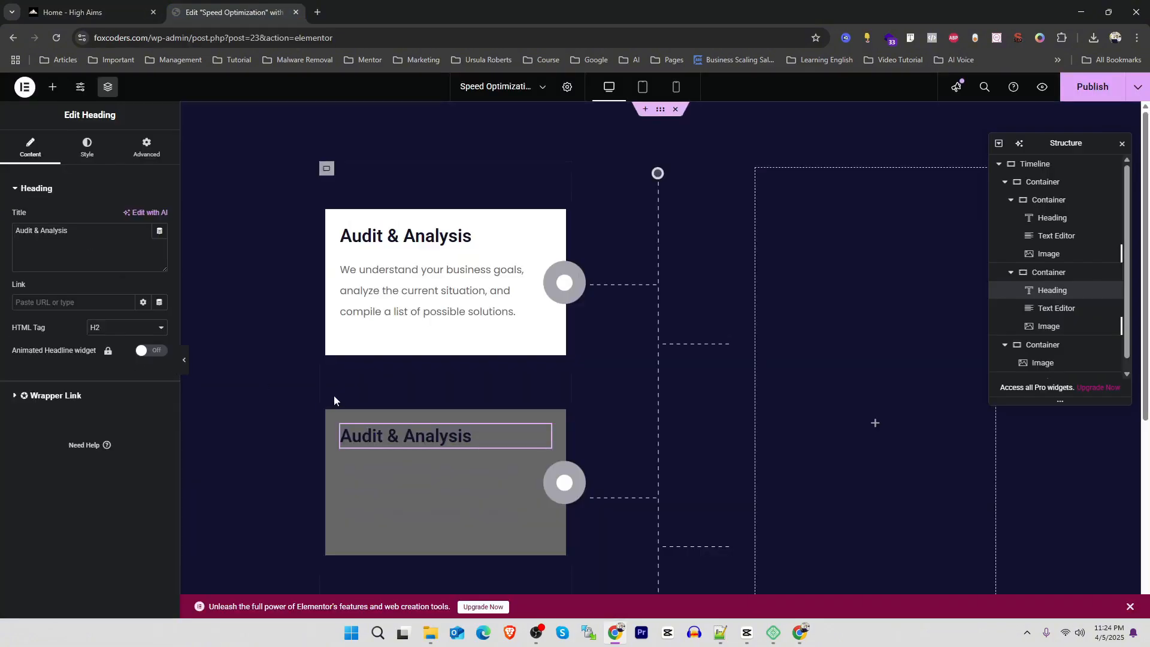
pyautogui.click(87, 147)
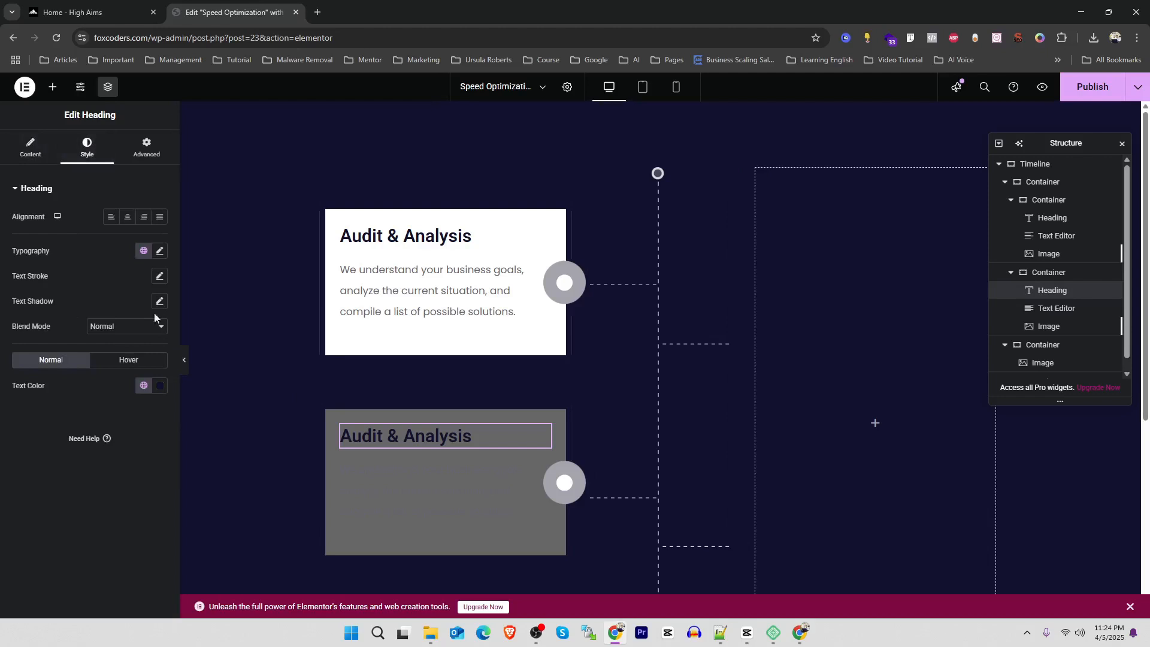
pyautogui.click(143, 386)
pyautogui.click(45, 267)
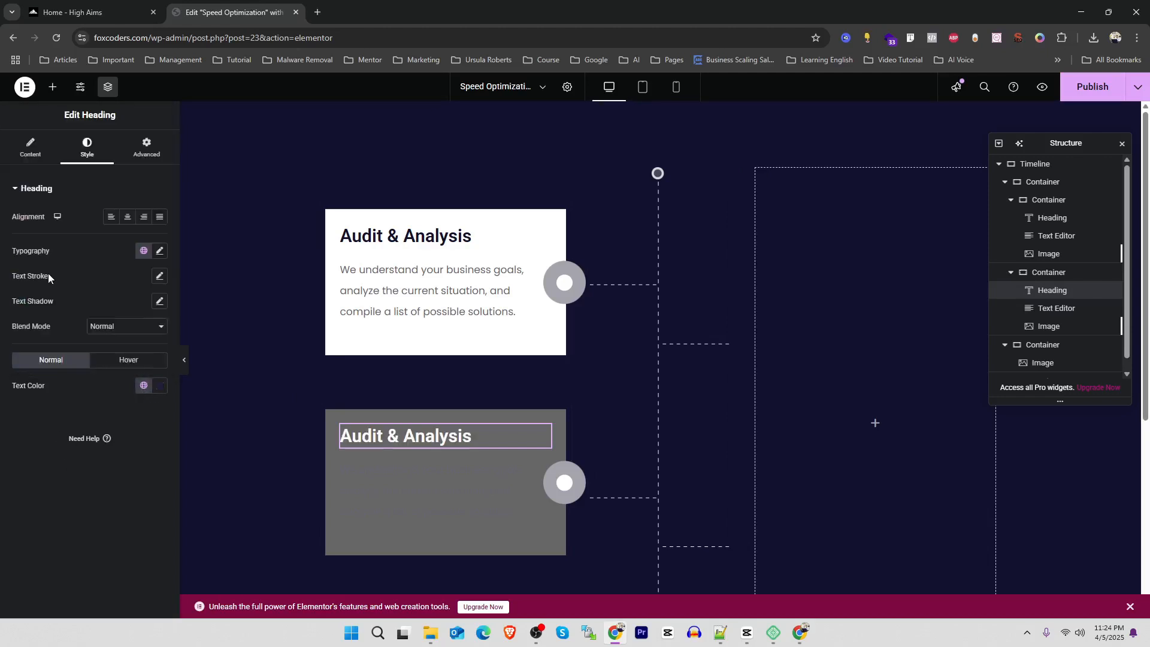
# Set the text color of the gray card's paragraph to the global White color
pyautogui.click(407, 483)
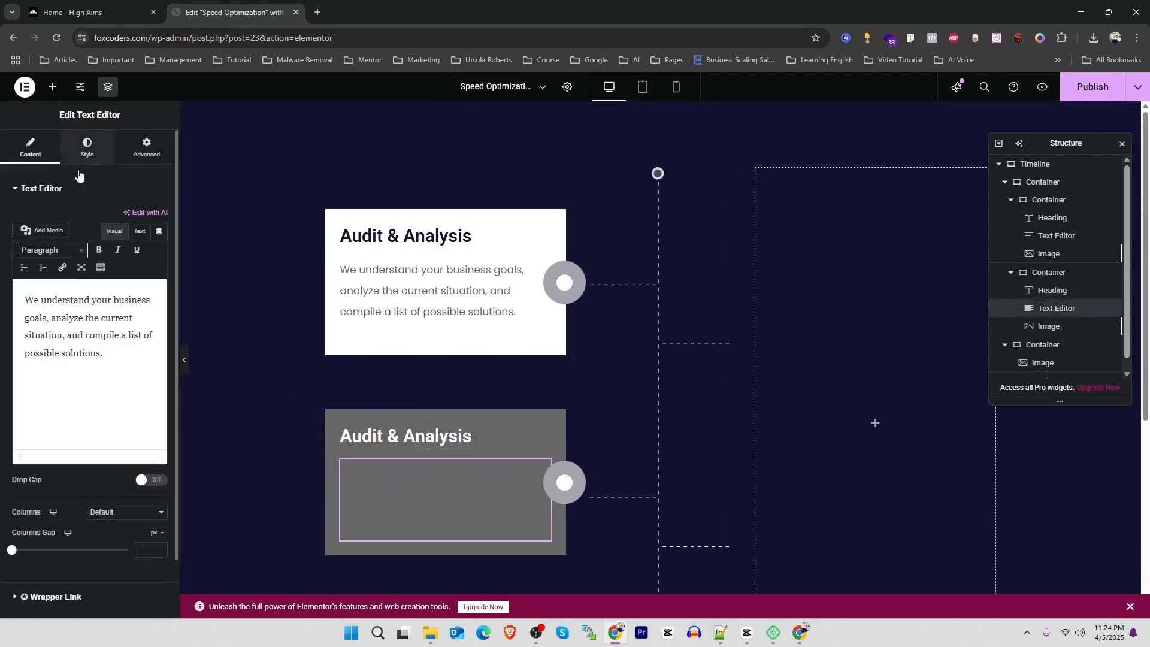
pyautogui.click(87, 147)
pyautogui.click(144, 373)
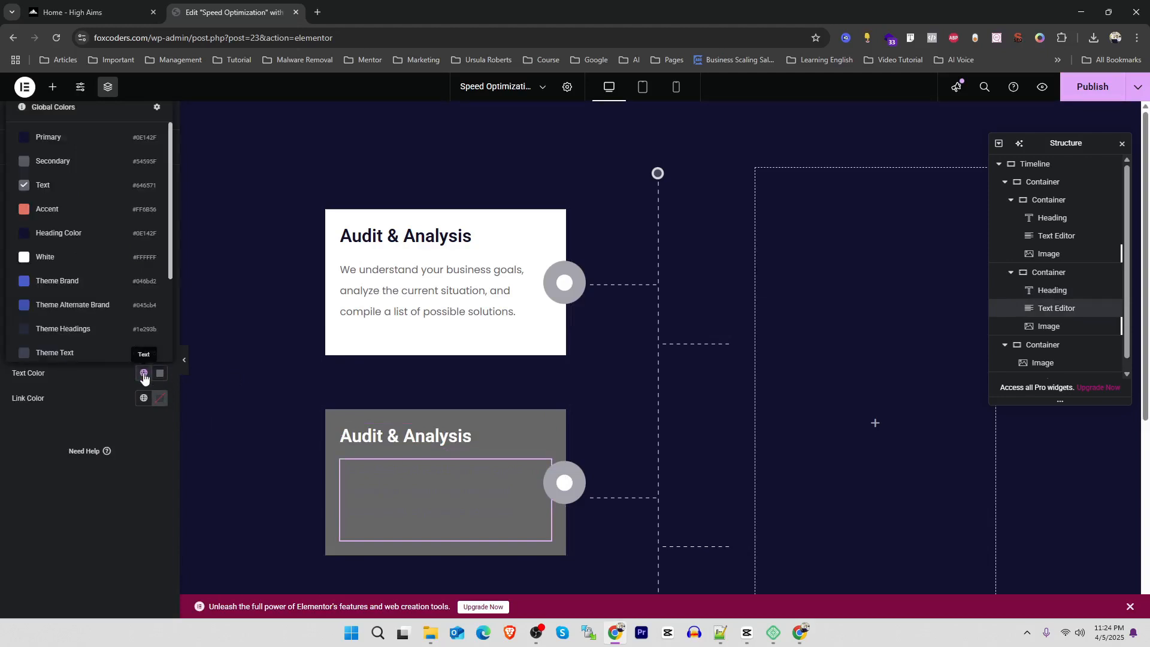
pyautogui.click(40, 280)
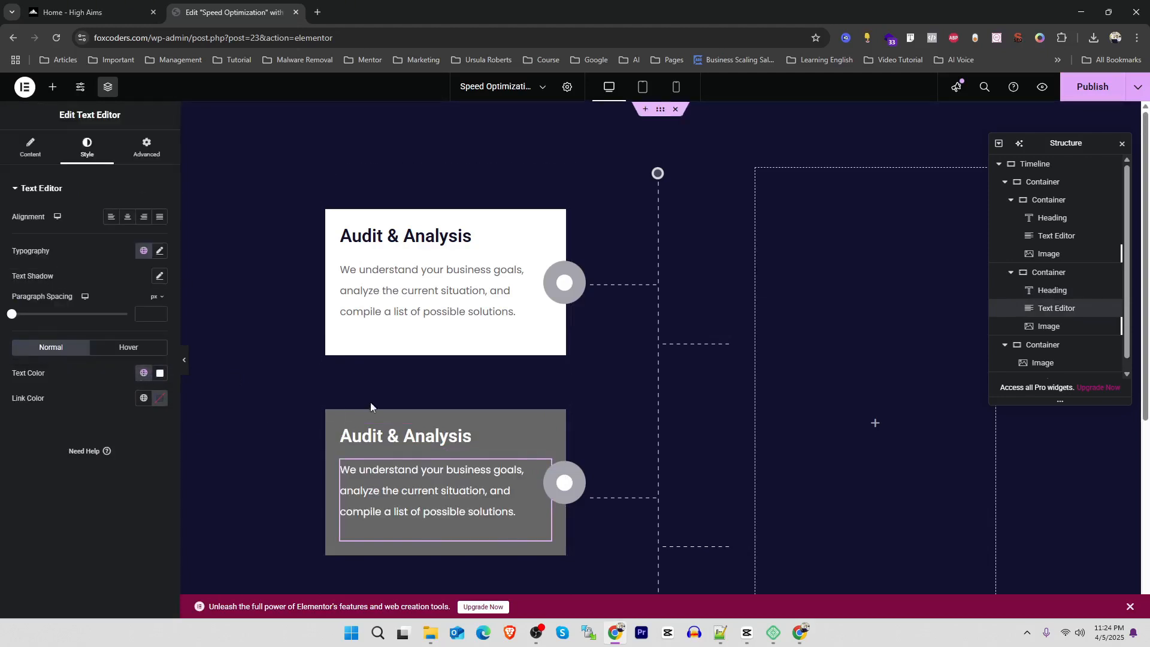
# Set the gray card container's top margin to 94 px, aligning its circle with the second dashed branch on that side
pyautogui.scroll(-2, 370, 403)
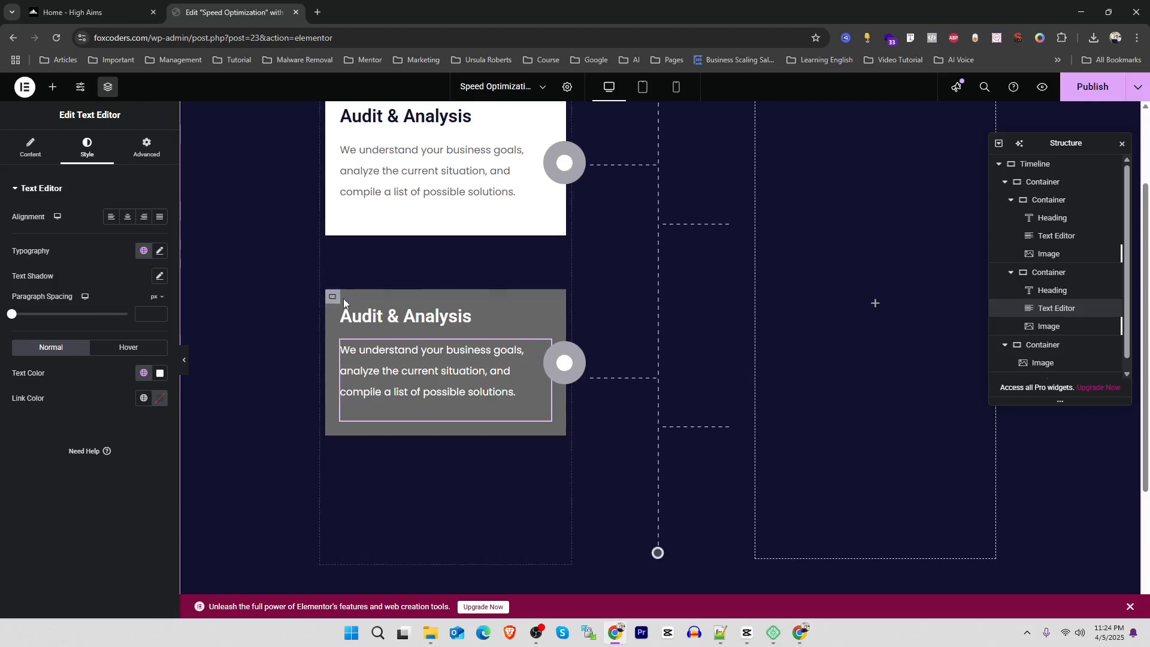
pyautogui.click(333, 298)
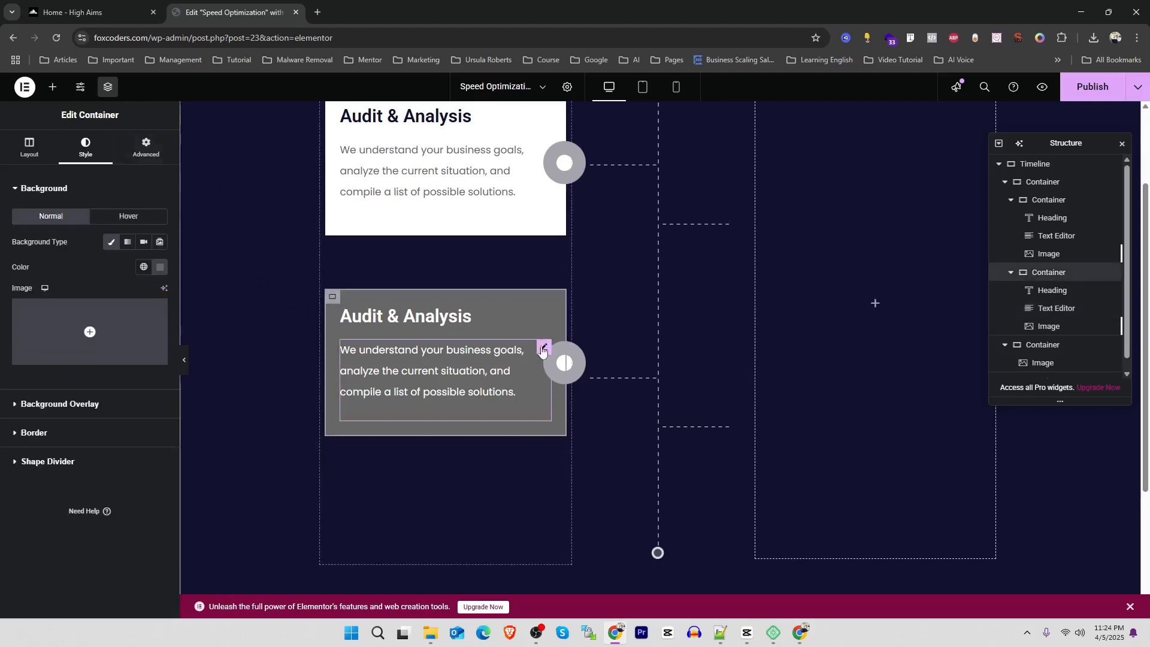
pyautogui.click(146, 147)
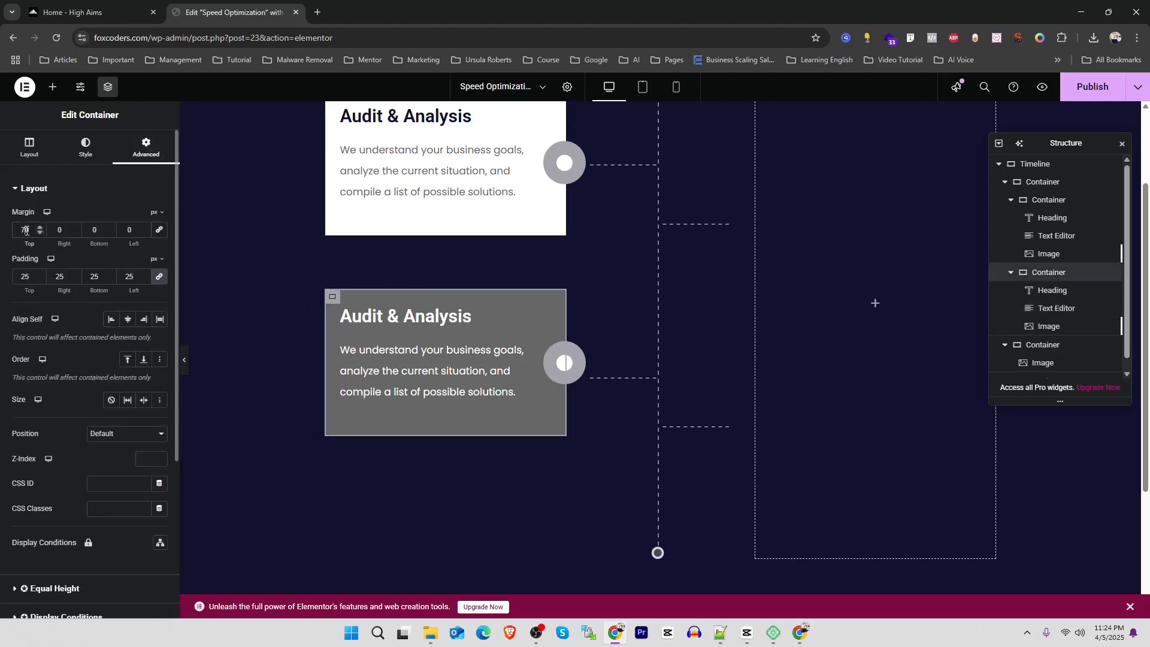
pyautogui.press('Up')
pyautogui.press('Up')
pyautogui.press('Up')
pyautogui.press('Up')
pyautogui.press('Up')
pyautogui.press('Up')
pyautogui.press('Up')
pyautogui.press('Up')
pyautogui.press('Up')
pyautogui.press('Up')
pyautogui.press('Up')
pyautogui.press('Up')
pyautogui.press('Up')
pyautogui.press('Up')
pyautogui.press('Up')
pyautogui.press('Up')
pyautogui.press('Up')
pyautogui.press('Up')
pyautogui.press('Up')
pyautogui.press('Up')
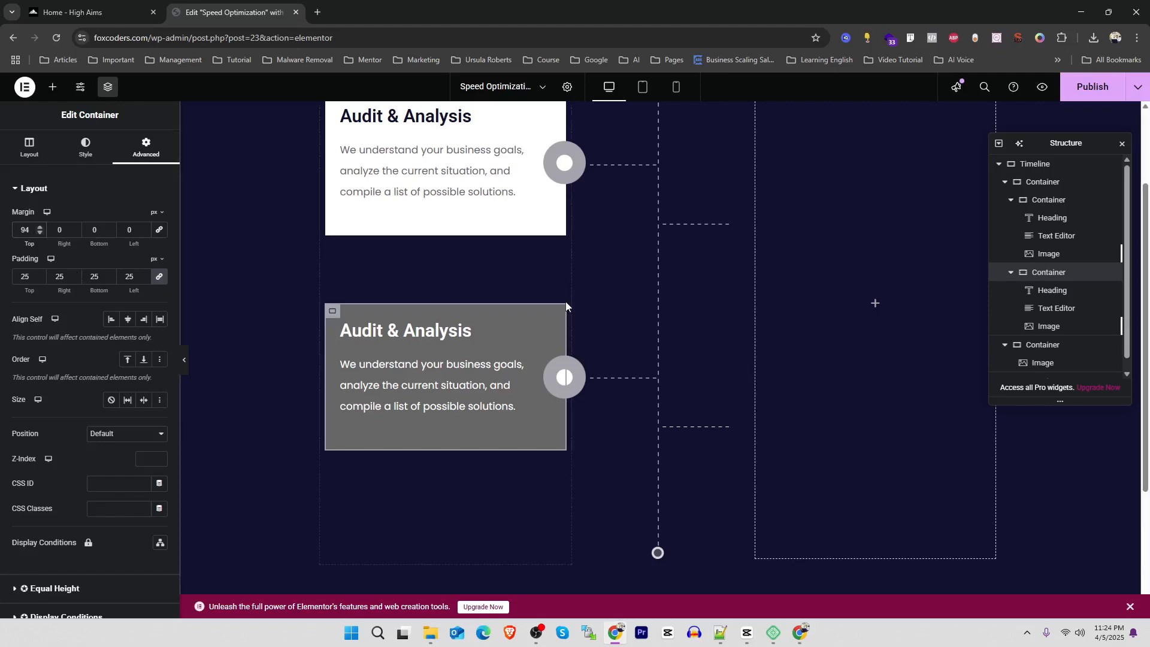
# Copy the gray card and paste it into the empty container on the other side of the dashed line
pyautogui.scroll(2, 566, 301)
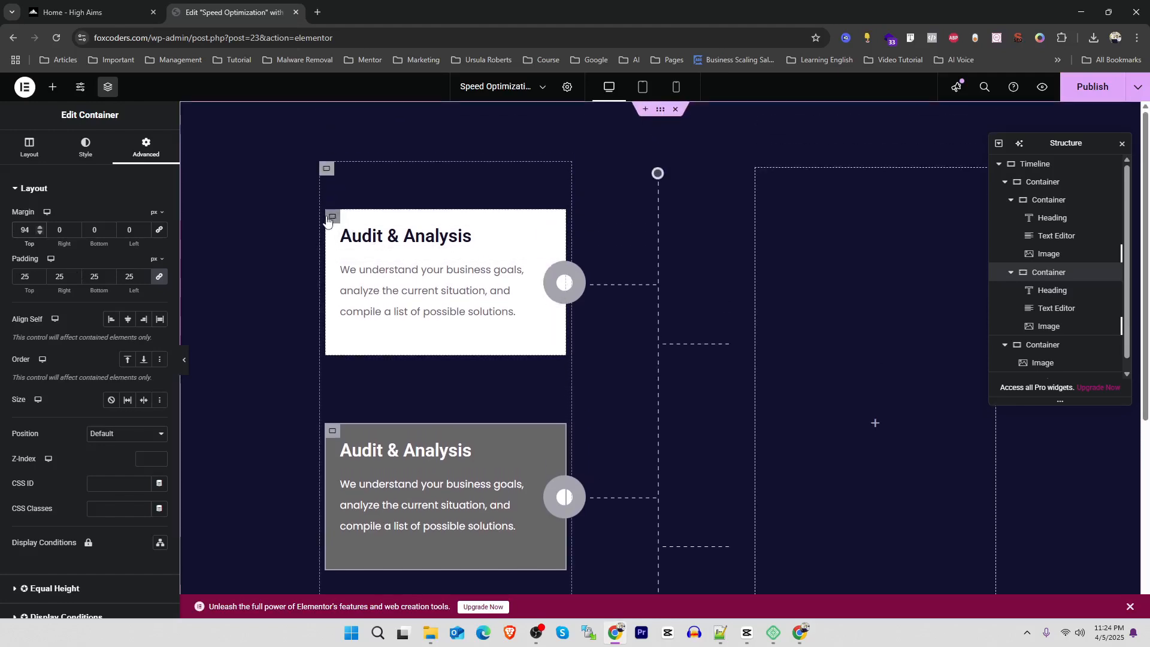
pyautogui.rightClick(331, 217)
pyautogui.click(372, 299)
pyautogui.click(90, 14)
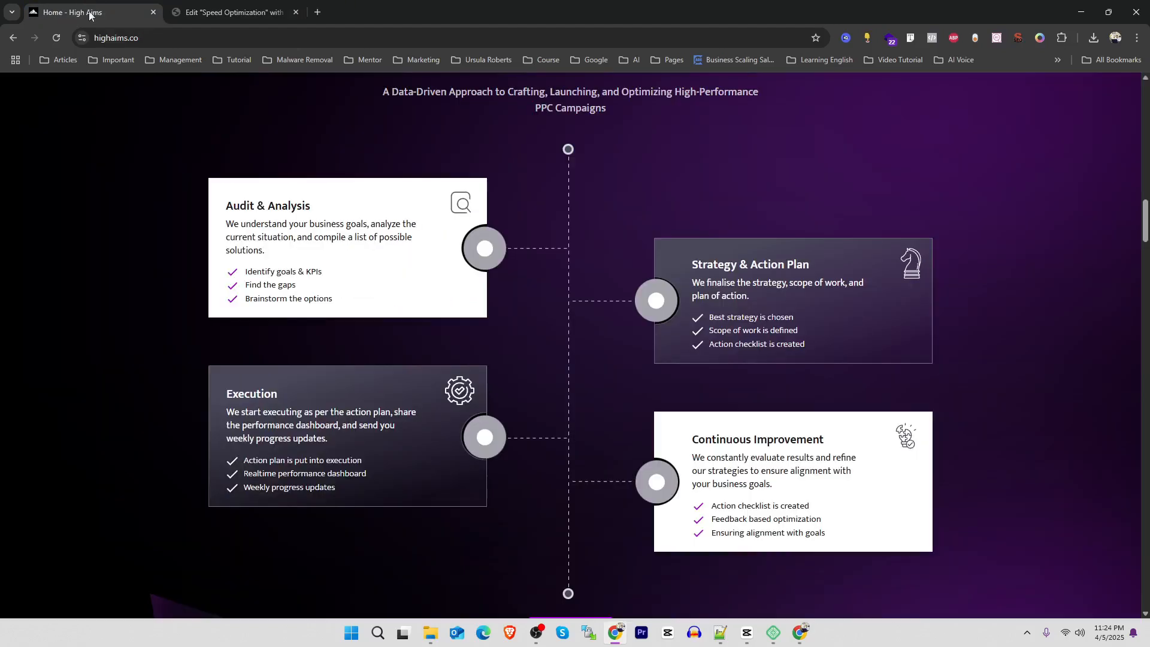
pyautogui.click(234, 12)
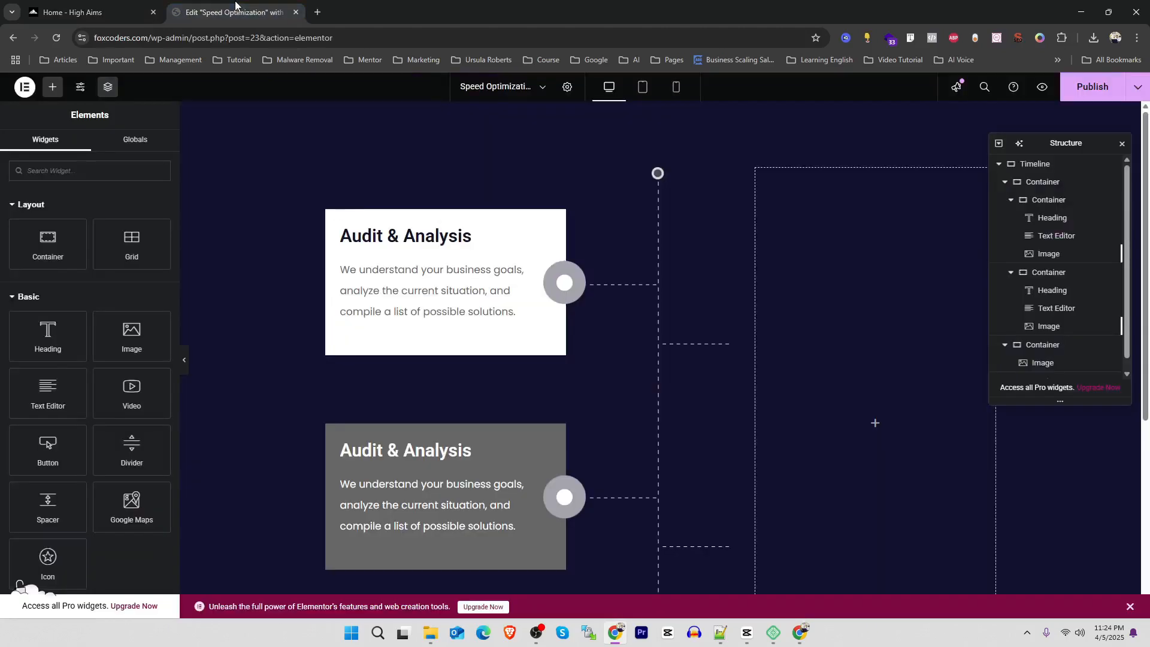
pyautogui.rightClick(335, 436)
pyautogui.click(362, 376)
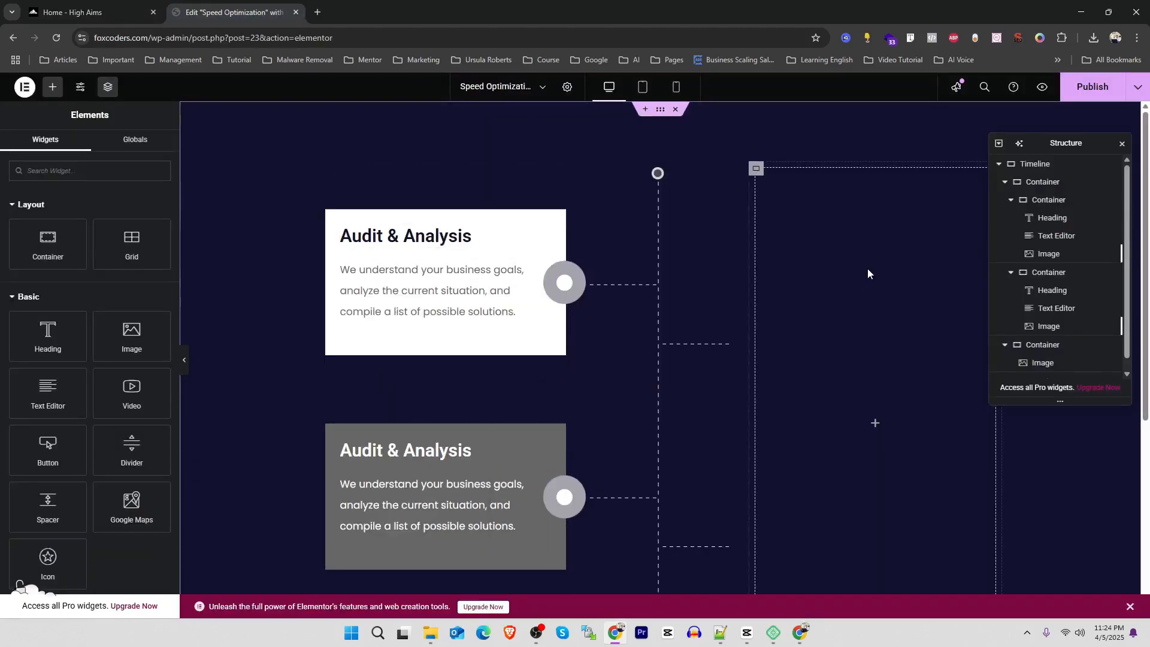
pyautogui.rightClick(864, 262)
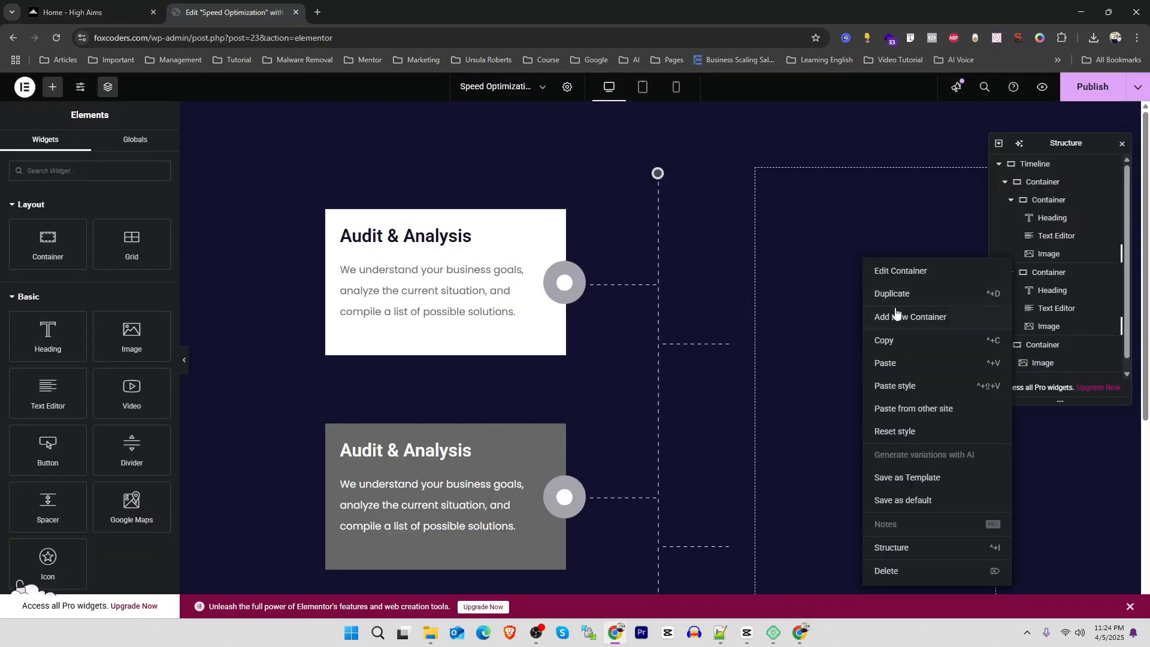
pyautogui.click(890, 363)
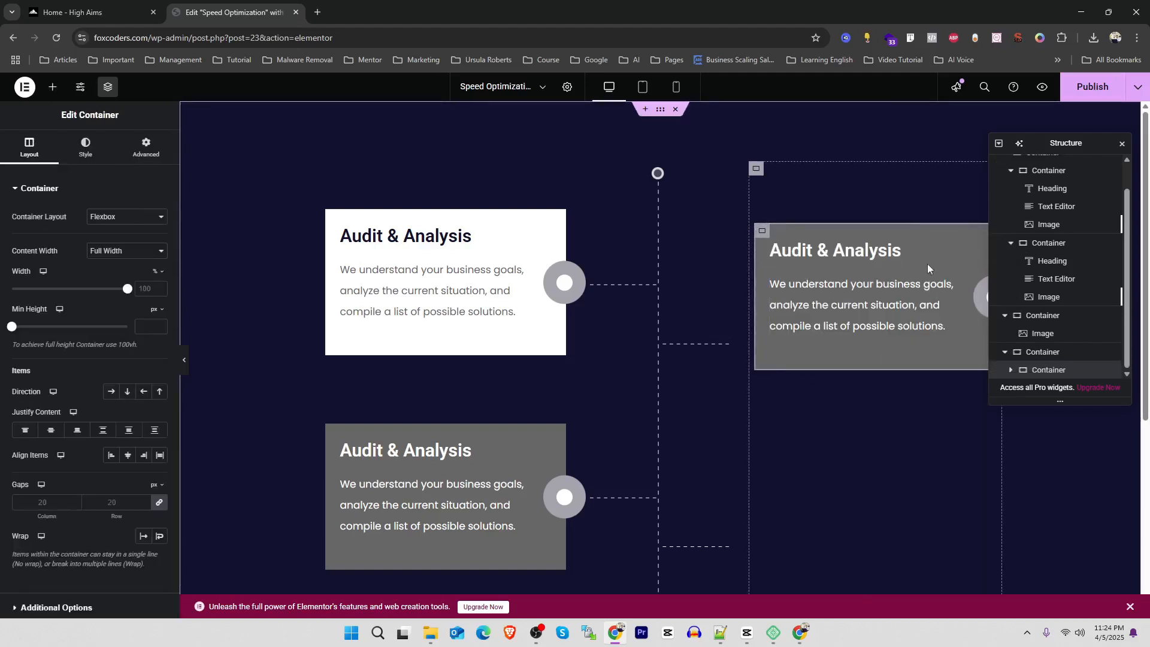
# Uncover the pasted card and set its circle image to left horizontal orientation, with a -42 px horizontal and 87 px vertical offset
pyautogui.moveTo(1054, 144); pyautogui.dragTo(443, 203)
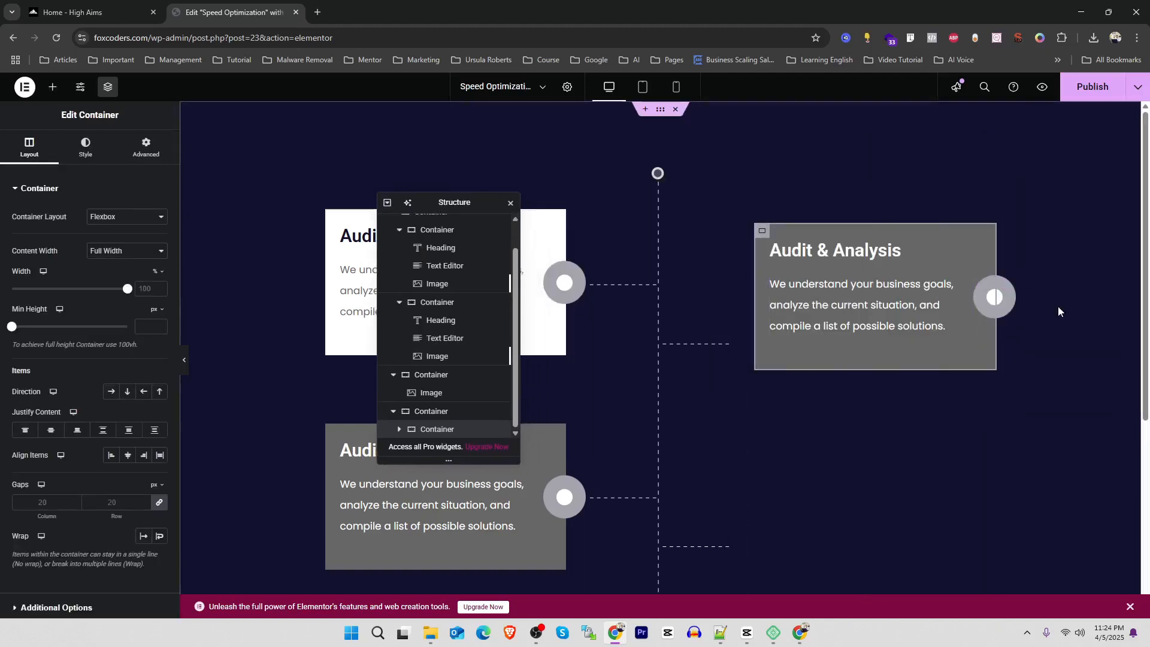
pyautogui.click(992, 297)
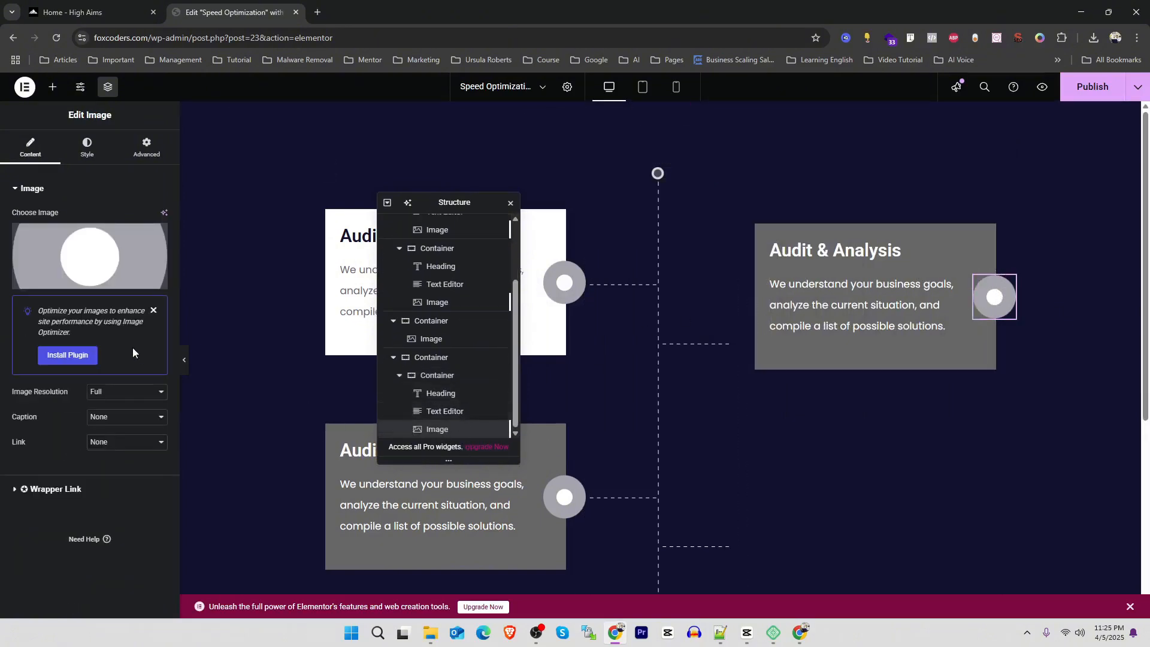
pyautogui.click(147, 149)
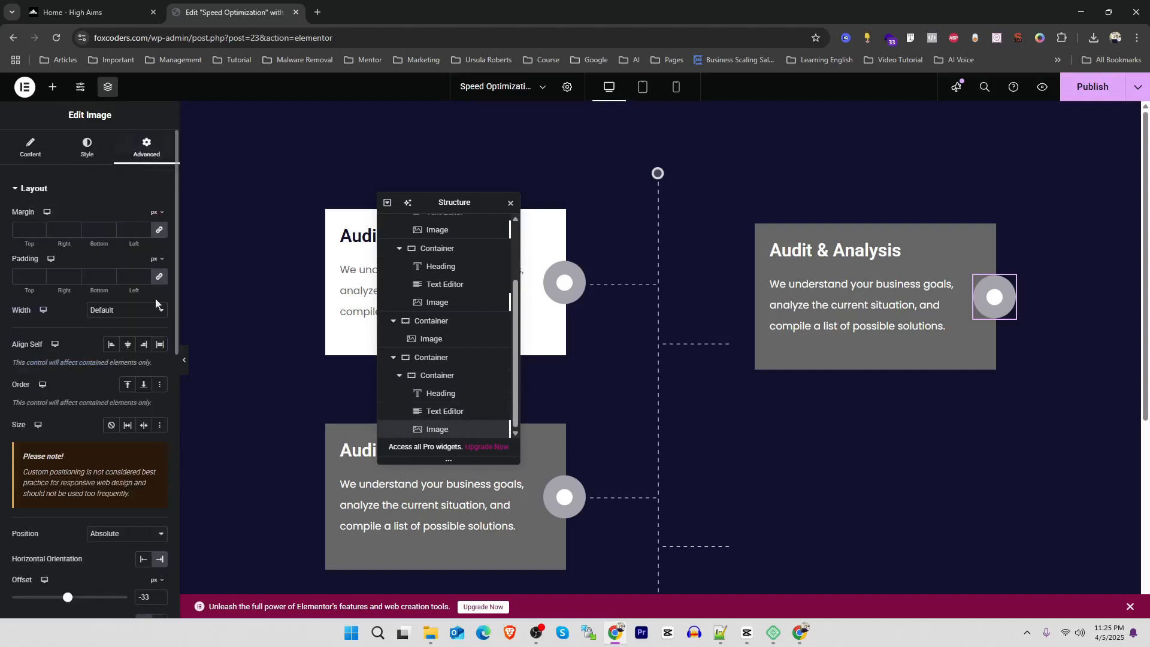
pyautogui.scroll(-1, 57, 473)
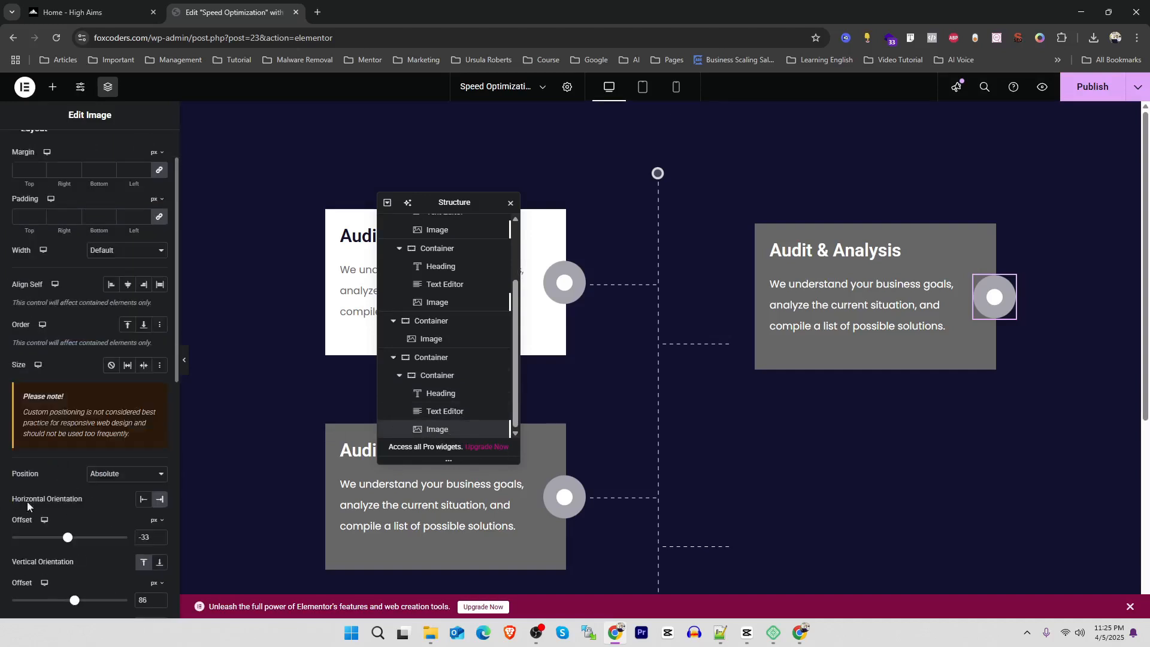
pyautogui.click(140, 501)
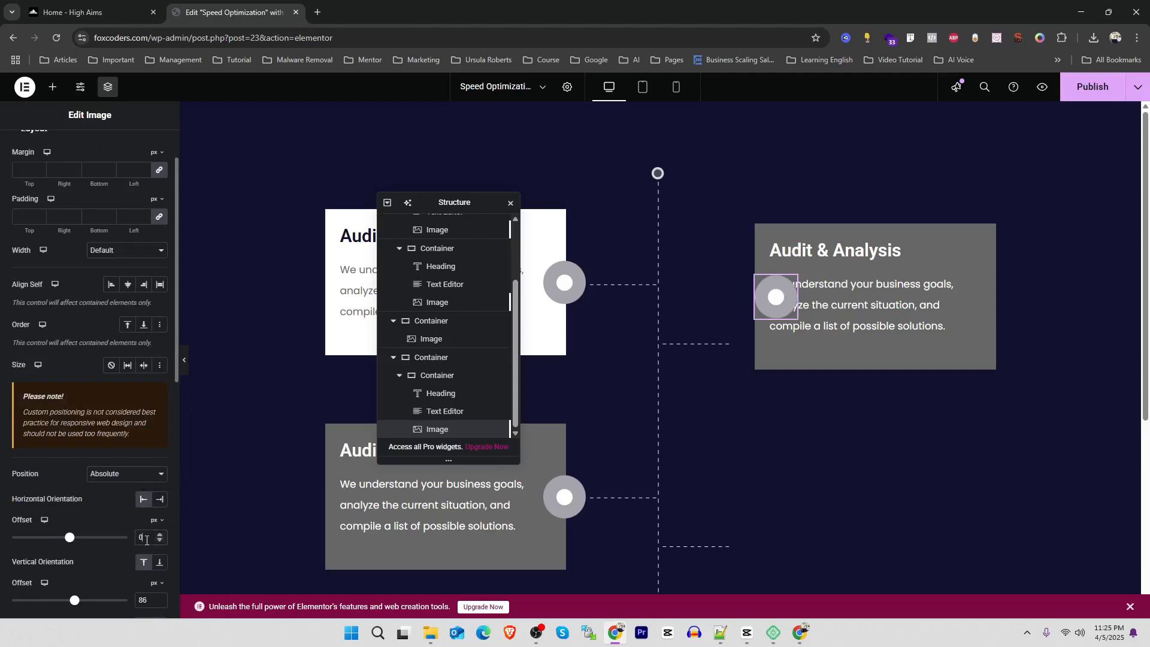
pyautogui.scroll(-20, 146, 538)
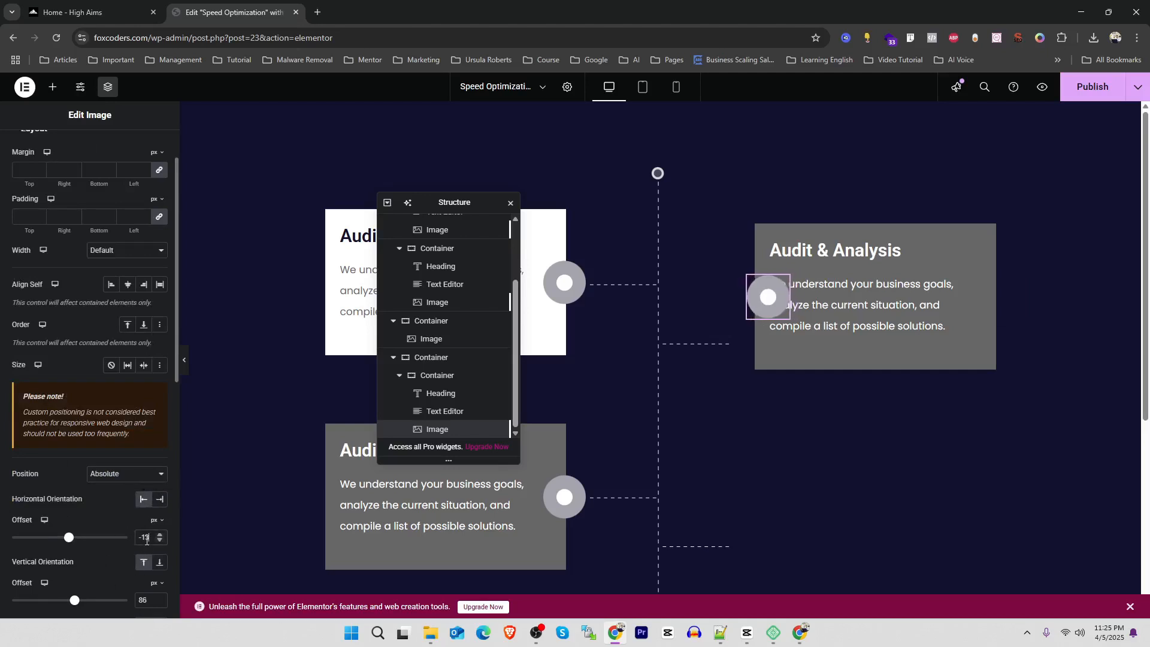
pyautogui.scroll(-4, 146, 538)
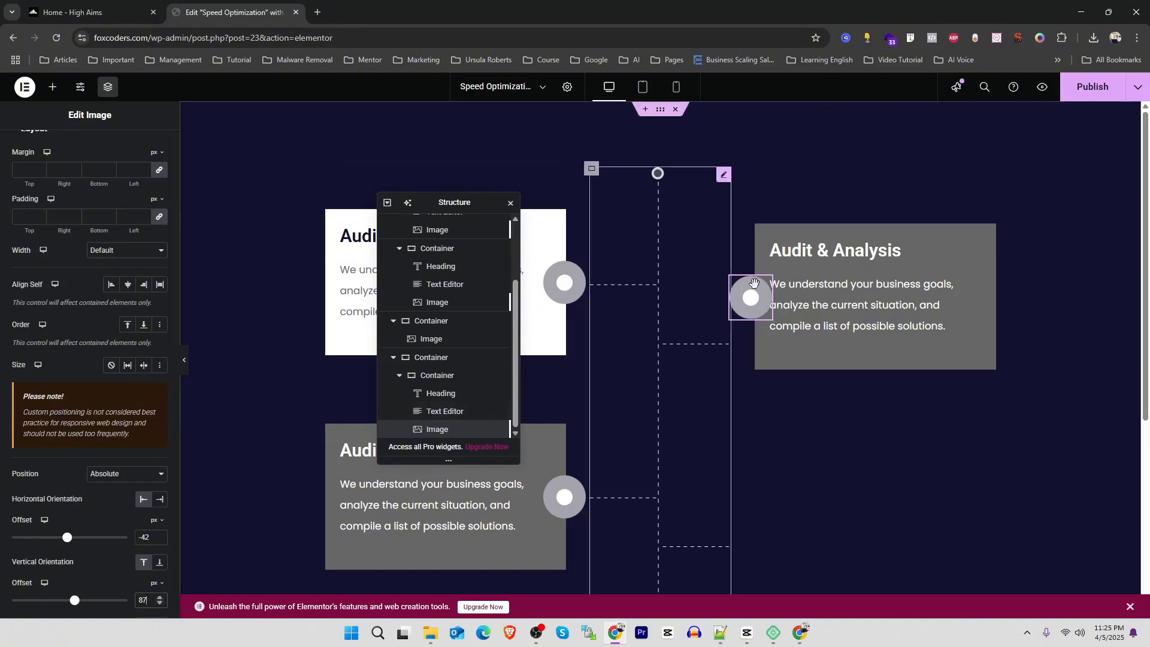
# Set the top margin of the gray card on the Continuous side of the dashed line to 173 px, aligning its circle with the first branch there
pyautogui.click(764, 231)
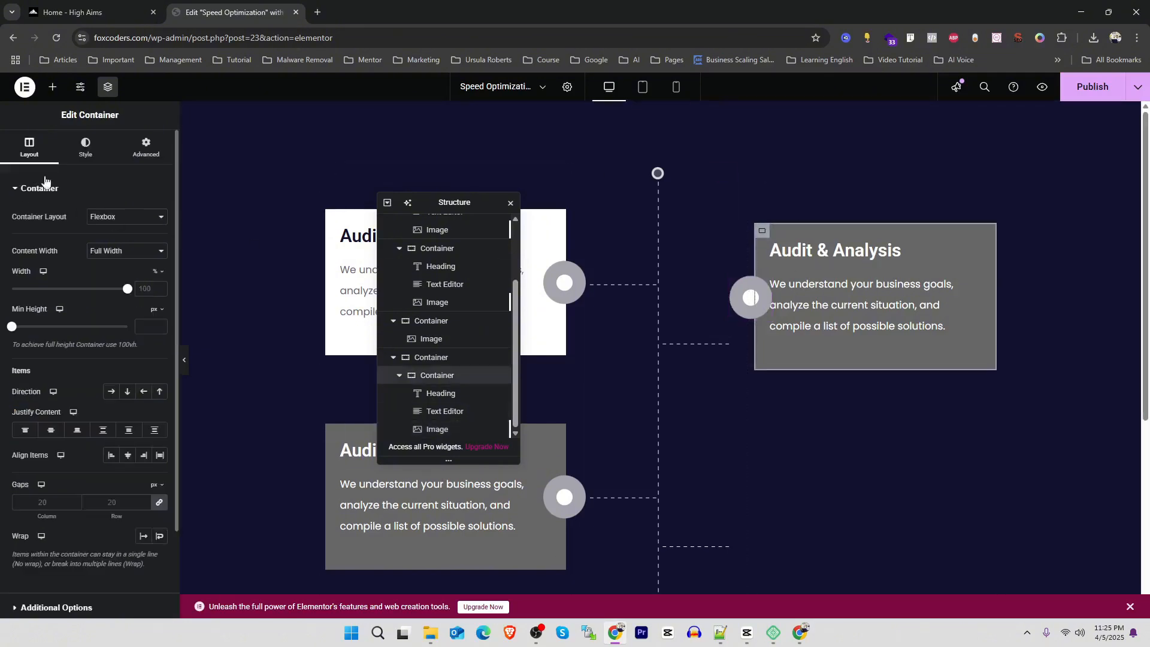
pyautogui.click(160, 156)
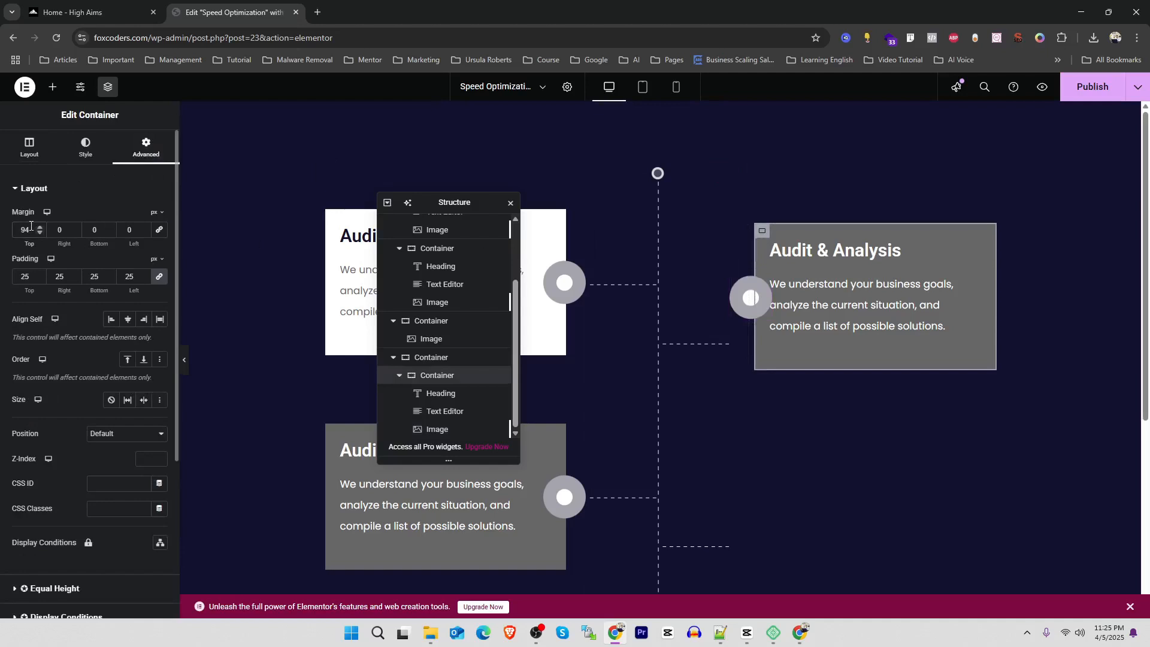
pyautogui.press('Up')
pyautogui.press('Up')
pyautogui.press('Up')
pyautogui.press('Up')
pyautogui.press('Up')
pyautogui.press('Up')
pyautogui.press('Up')
pyautogui.press('Up')
pyautogui.press('Up')
pyautogui.press('Up')
pyautogui.press('Up')
pyautogui.press('Up')
pyautogui.press('Up')
pyautogui.press('Up')
pyautogui.press('Up')
pyautogui.press('Up')
pyautogui.press('Up')
pyautogui.press('Up')
pyautogui.press('Up')
pyautogui.press('Up')
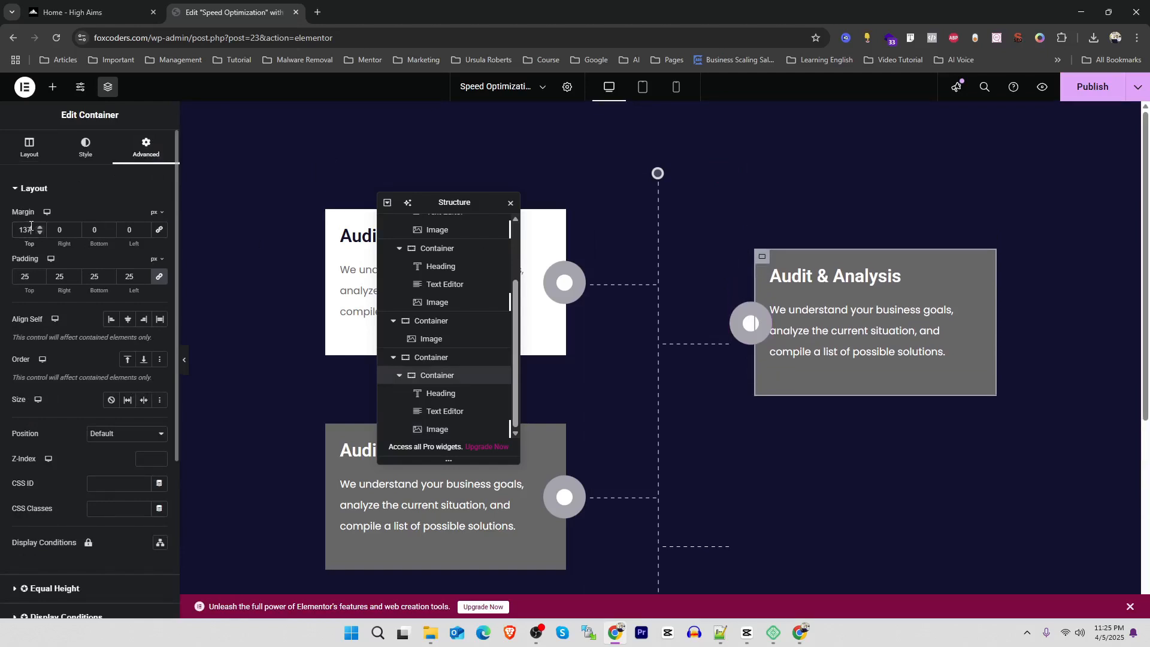
pyautogui.press('Up')
pyautogui.press('Up')
pyautogui.press('Up')
pyautogui.press('Up')
pyautogui.press('Up')
pyautogui.press('Up')
pyautogui.press('Up')
pyautogui.press('Up')
pyautogui.press('Up')
pyautogui.press('Up')
pyautogui.press('Up')
pyautogui.press('Up')
pyautogui.press('Up')
pyautogui.press('Up')
pyautogui.press('Up')
pyautogui.press('Up')
pyautogui.press('Up')
pyautogui.press('Up')
pyautogui.press('Up')
pyautogui.press('Up')
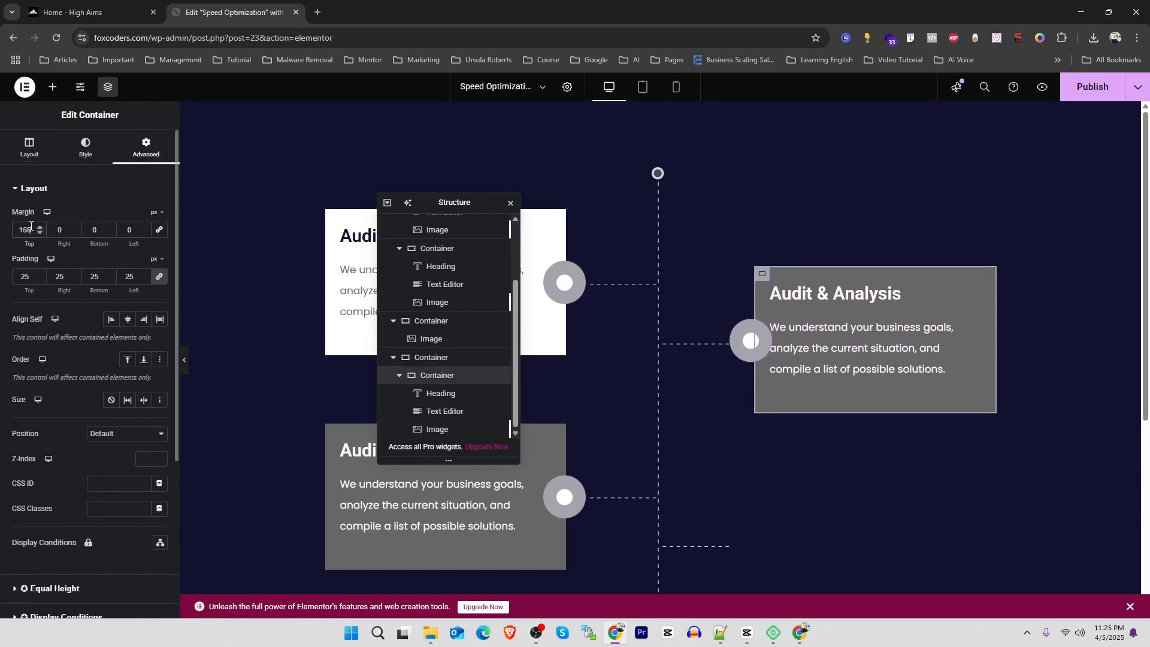
pyautogui.press('Up')
pyautogui.press('Up')
pyautogui.press('Up')
pyautogui.press('Up')
pyautogui.press('Up')
pyautogui.press('Up')
pyautogui.press('Up')
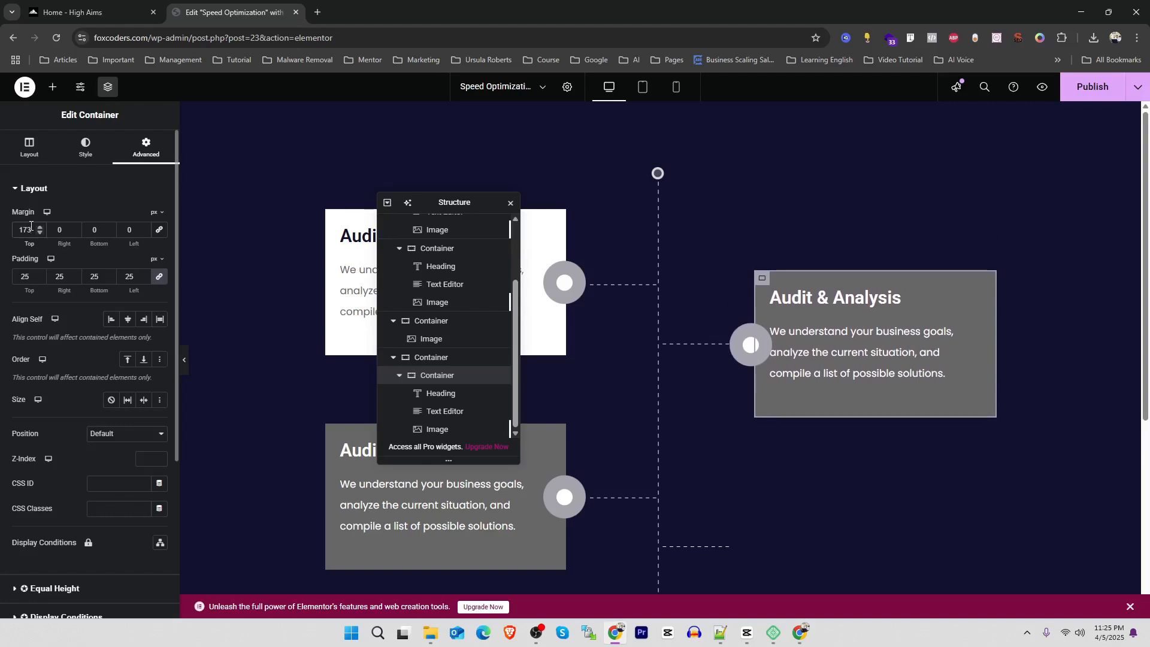
# Close the Structure navigator, copy the white card, and paste it below the gray card on the other side of the dashed line
pyautogui.click(510, 203)
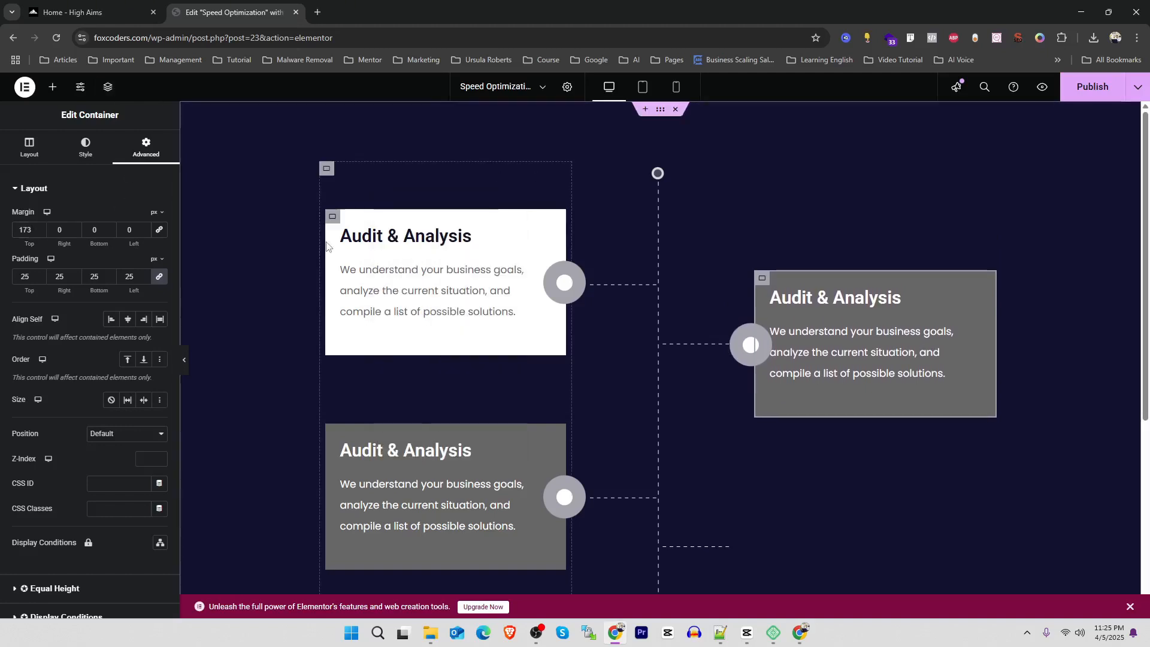
pyautogui.rightClick(334, 217)
pyautogui.click(378, 303)
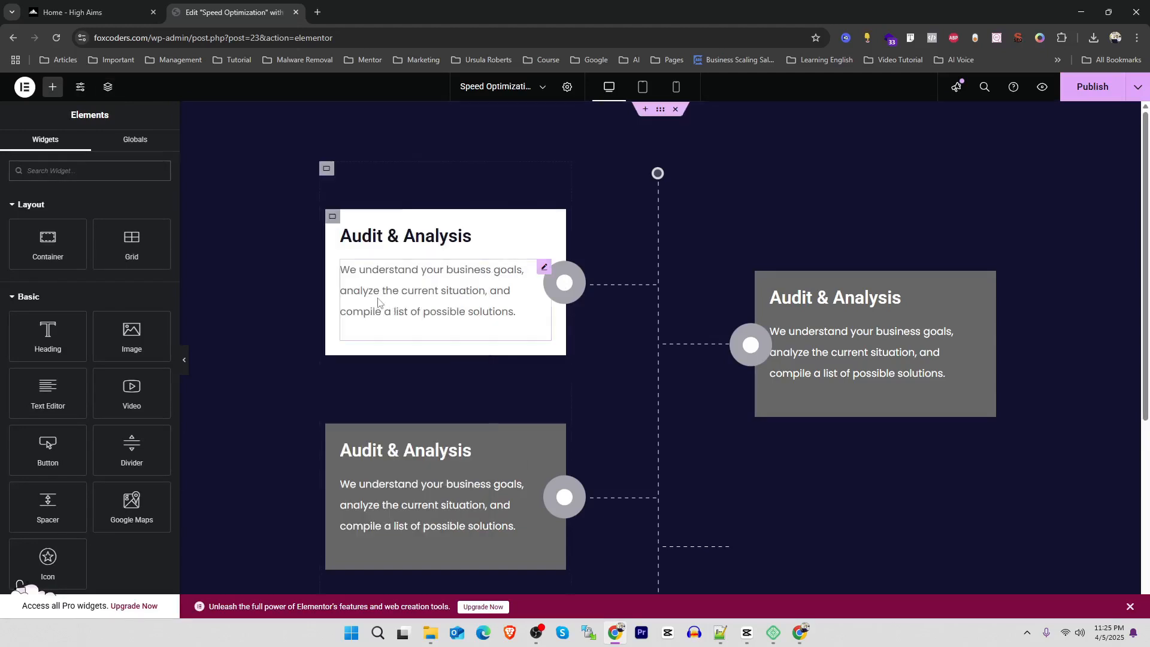
pyautogui.scroll(-2, 748, 388)
pyautogui.rightClick(889, 356)
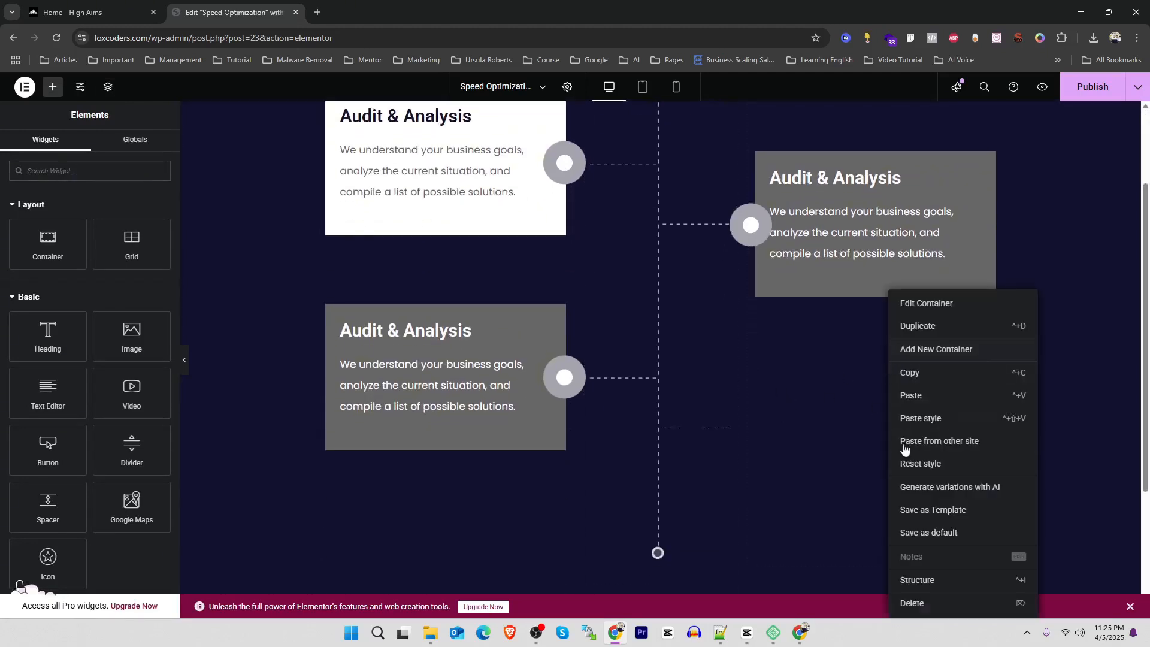
pyautogui.click(934, 394)
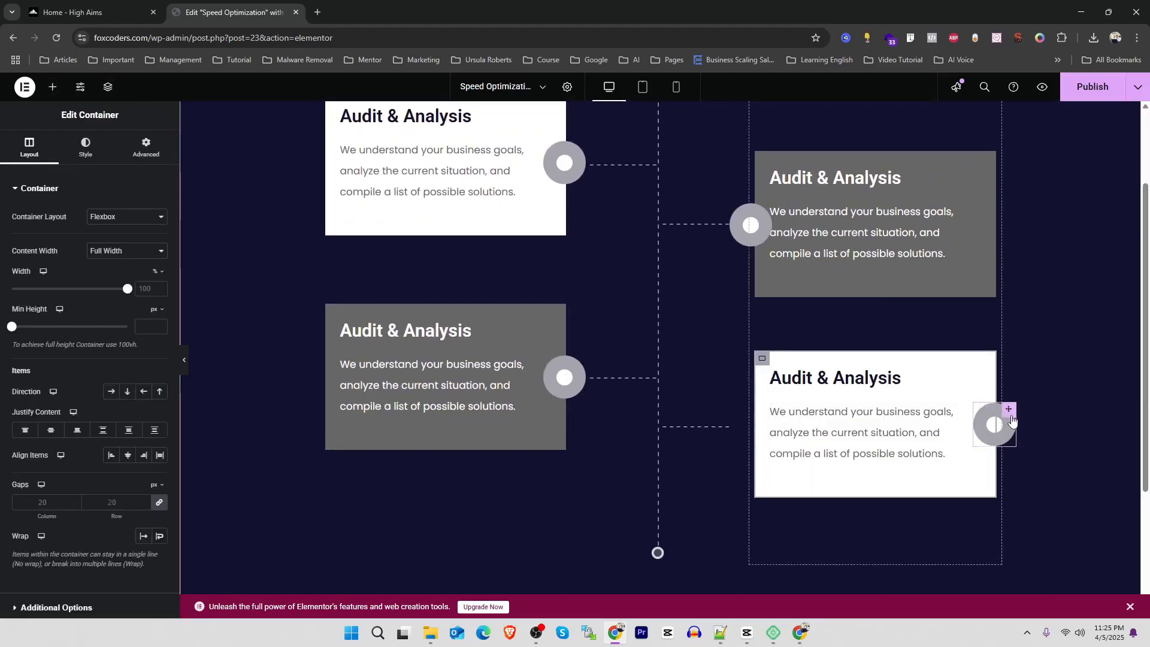
# Set the pasted white card's circle image to left horizontal orientation with a -39 px horizontal offset
pyautogui.click(995, 425)
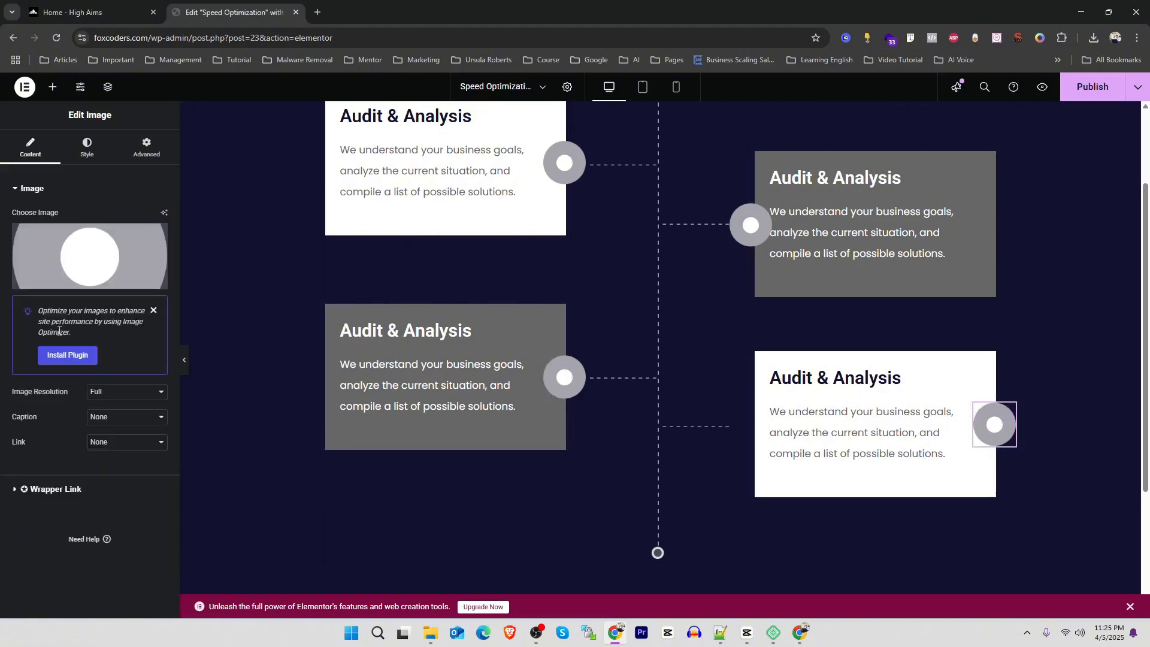
pyautogui.click(135, 154)
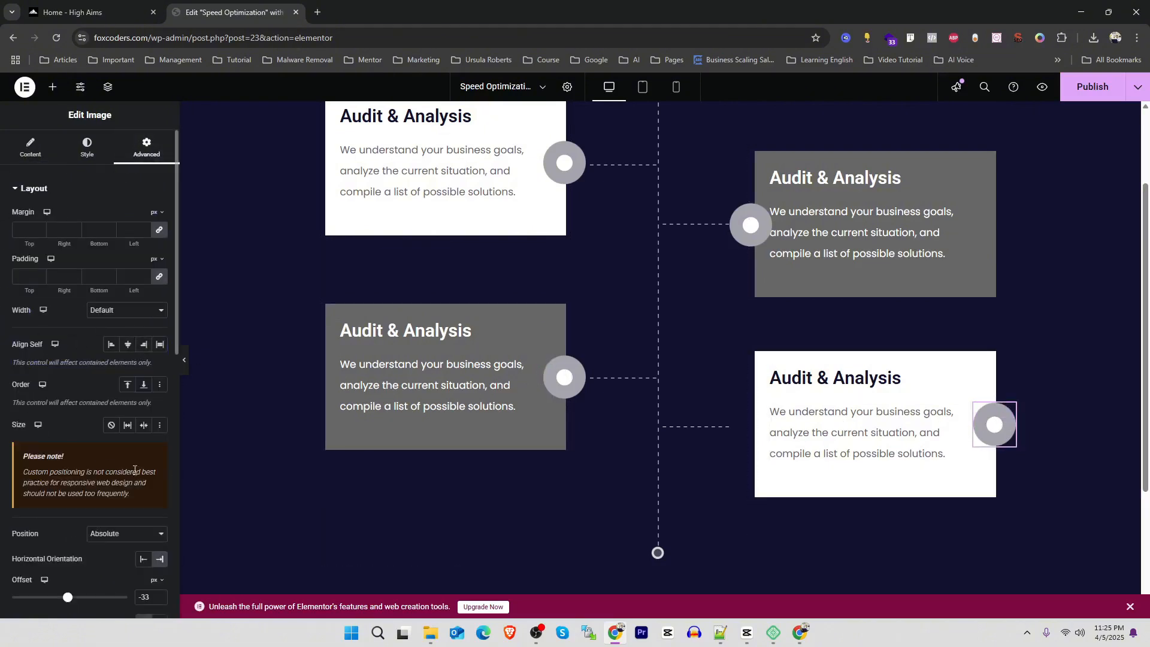
pyautogui.click(143, 561)
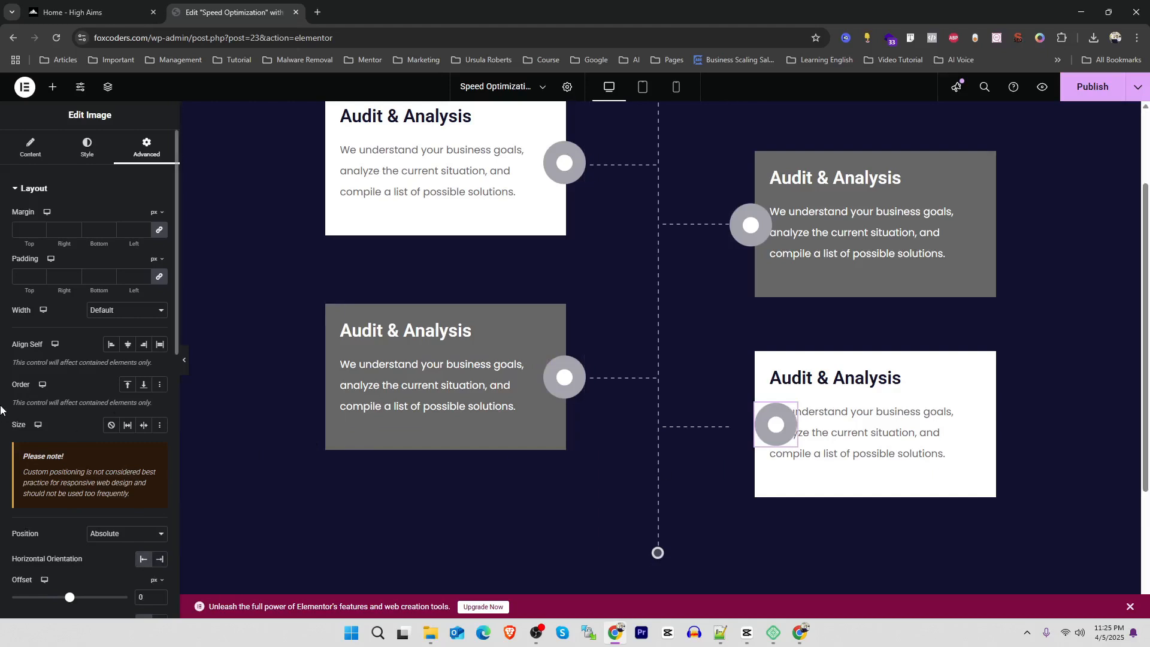
pyautogui.scroll(-2, 7, 414)
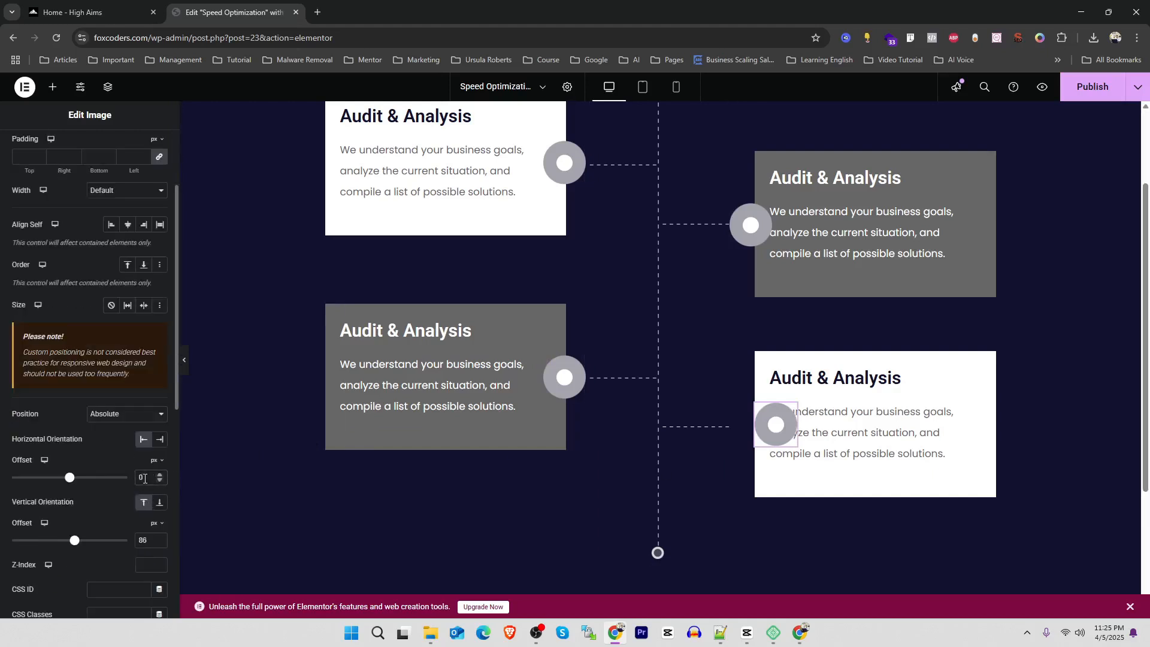
pyautogui.press('Down')
pyautogui.press('Down')
pyautogui.press('Down')
pyautogui.press('Down')
pyautogui.press('Down')
pyautogui.press('Down')
pyautogui.press('Down')
pyautogui.press('Down')
pyautogui.press('Down')
pyautogui.press('Down')
pyautogui.press('Down')
pyautogui.press('Down')
pyautogui.press('Down')
pyautogui.press('Down')
pyautogui.press('Down')
pyautogui.press('Down')
pyautogui.press('Down')
pyautogui.press('Down')
pyautogui.press('Down')
pyautogui.press('Down')
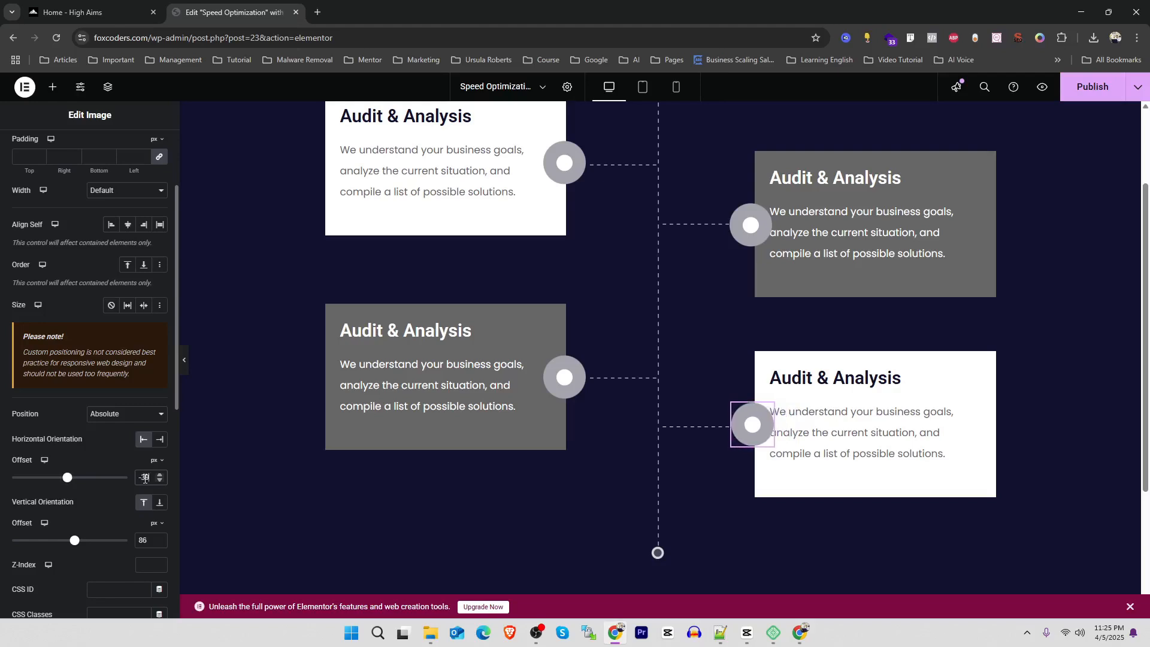
# Check how the High Aims timeline ends, and add a button widget below the dashed line's bottom circle
pyautogui.scroll(2, 542, 352)
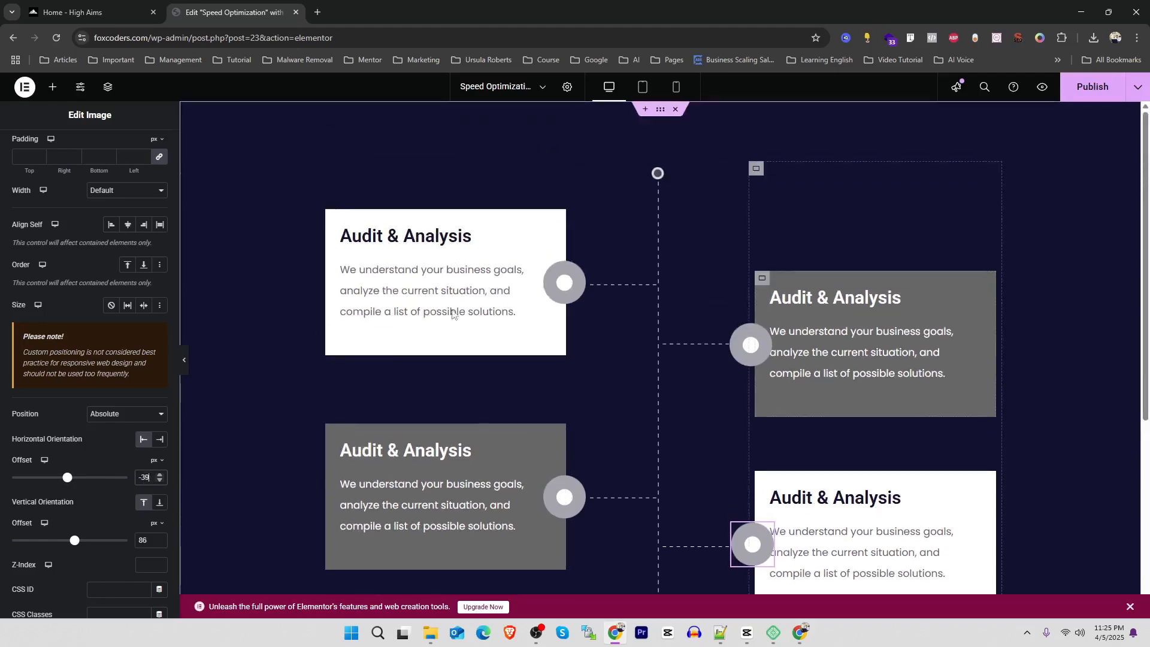
pyautogui.click(61, 6)
pyautogui.scroll(-3, 492, 249)
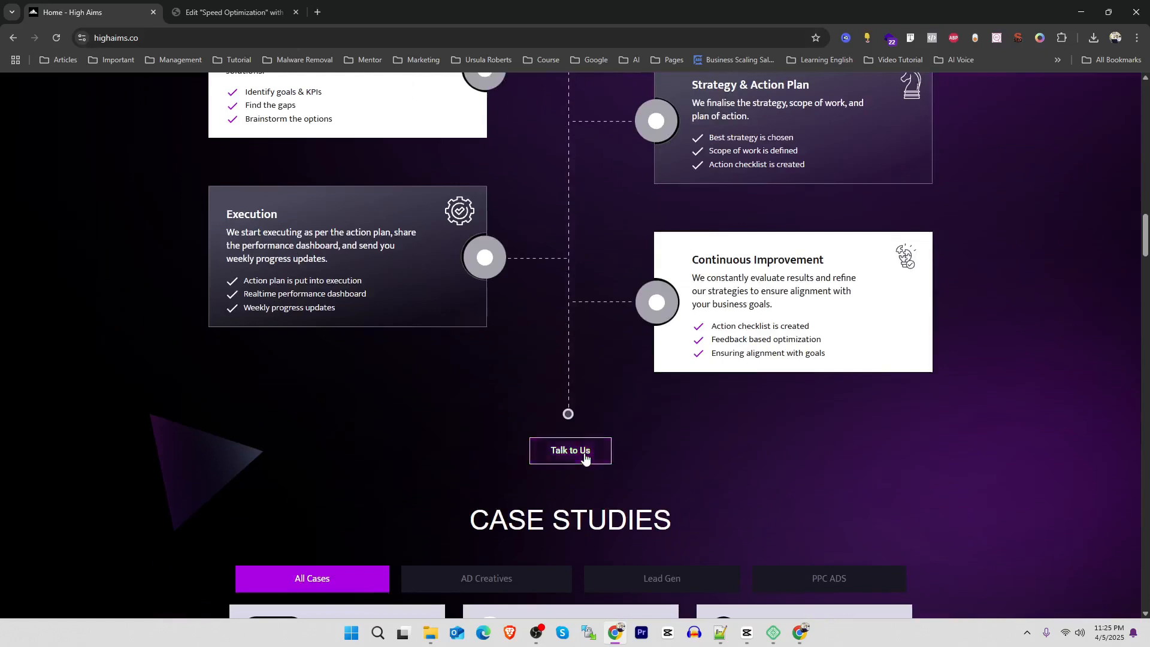
pyautogui.click(232, 8)
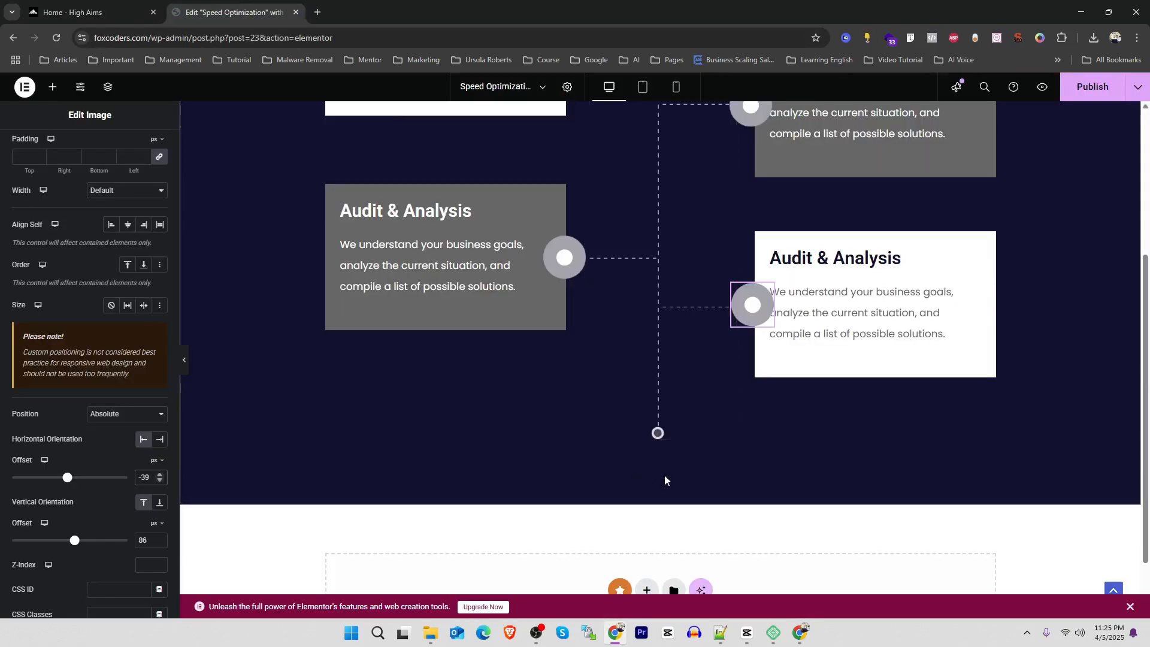
pyautogui.click(53, 87)
pyautogui.moveTo(48, 446); pyautogui.dragTo(645, 438)
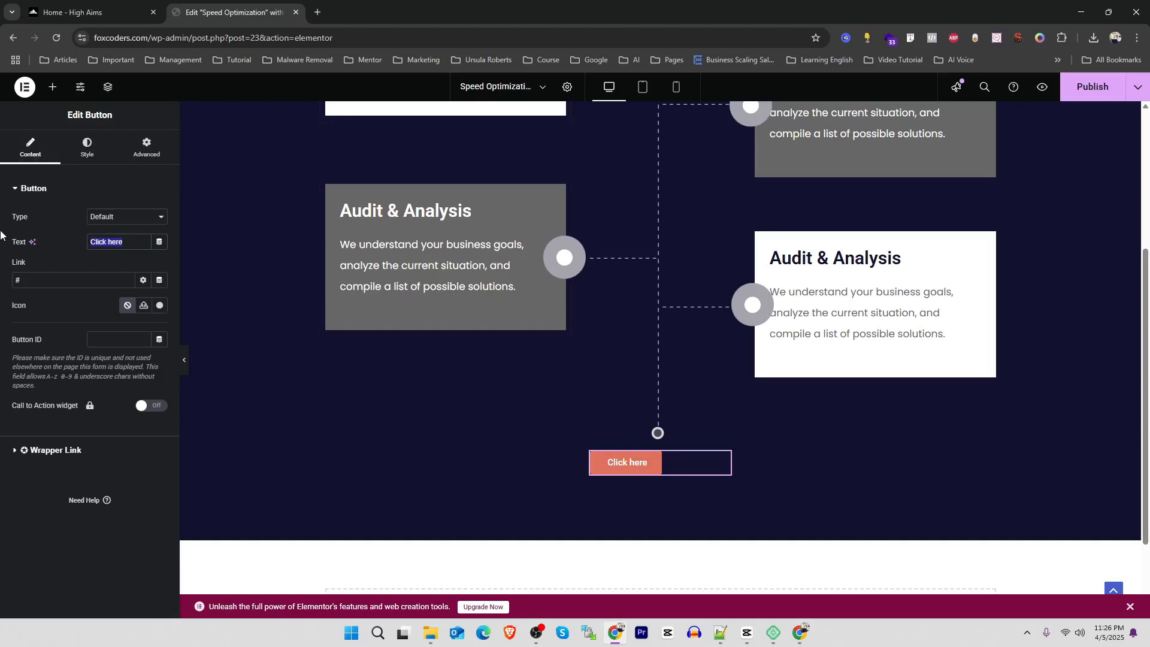
# Change the button text to "Explore More" and center the button in its container
pyautogui.write('Expl')
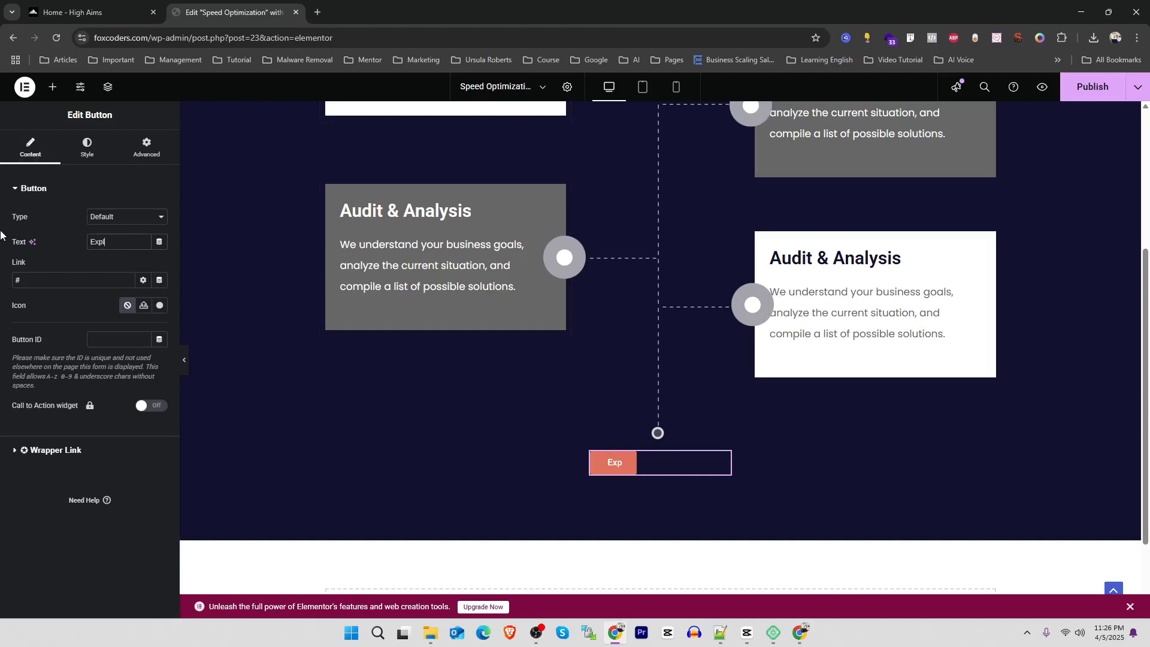
pyautogui.write('ore More')
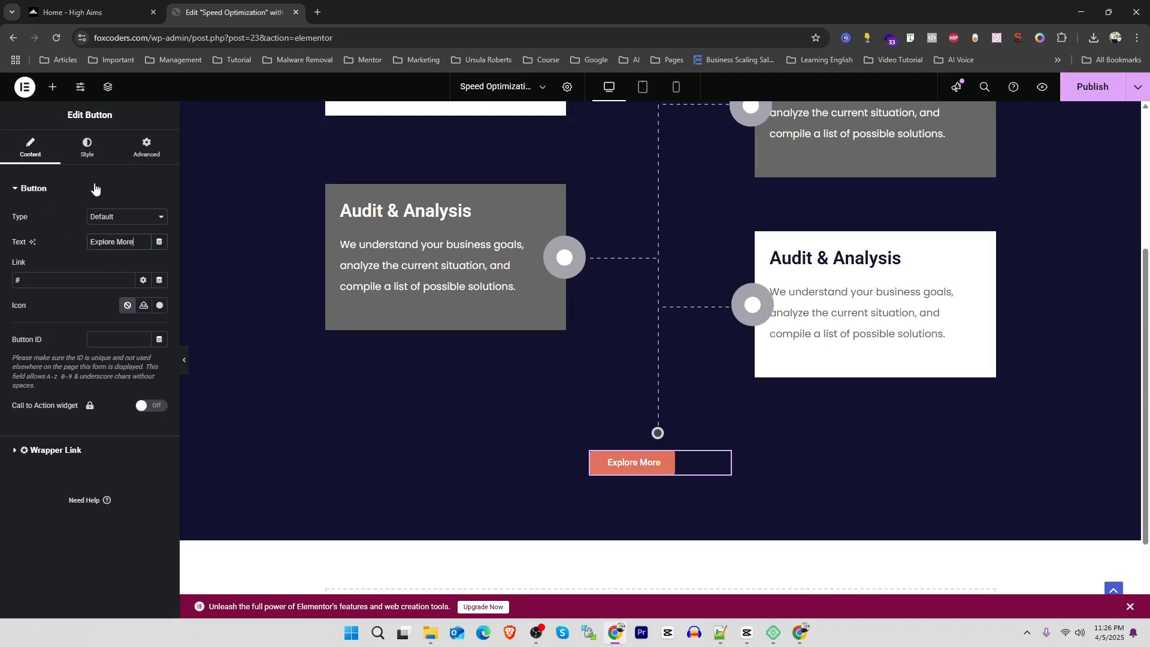
pyautogui.click(88, 146)
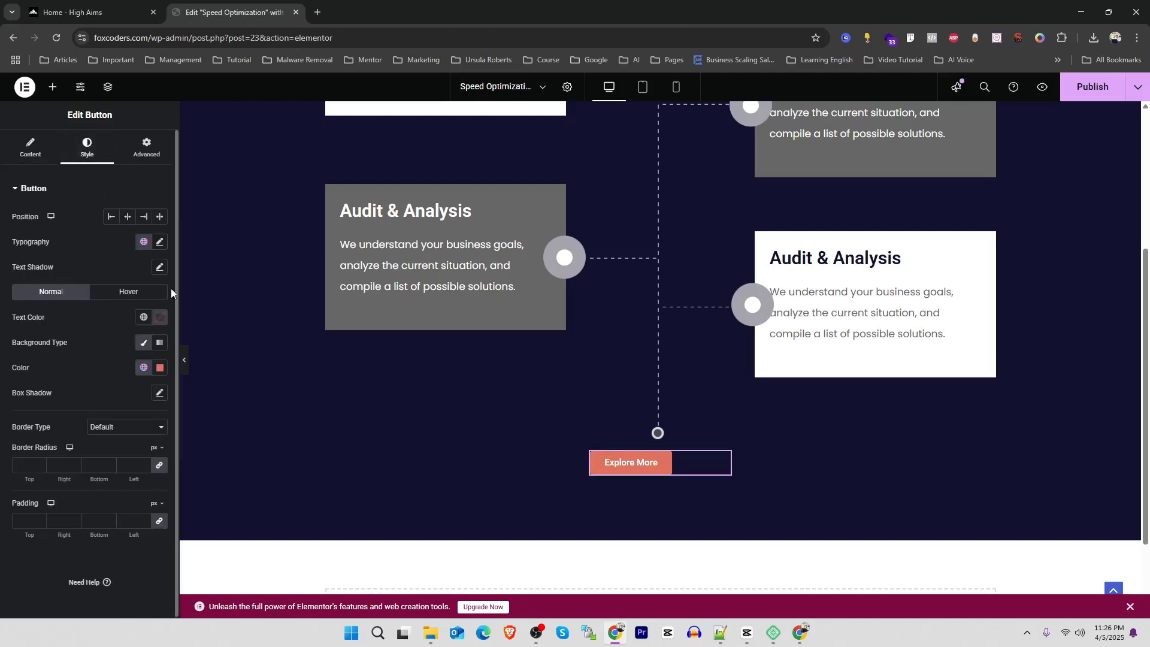
pyautogui.click(131, 218)
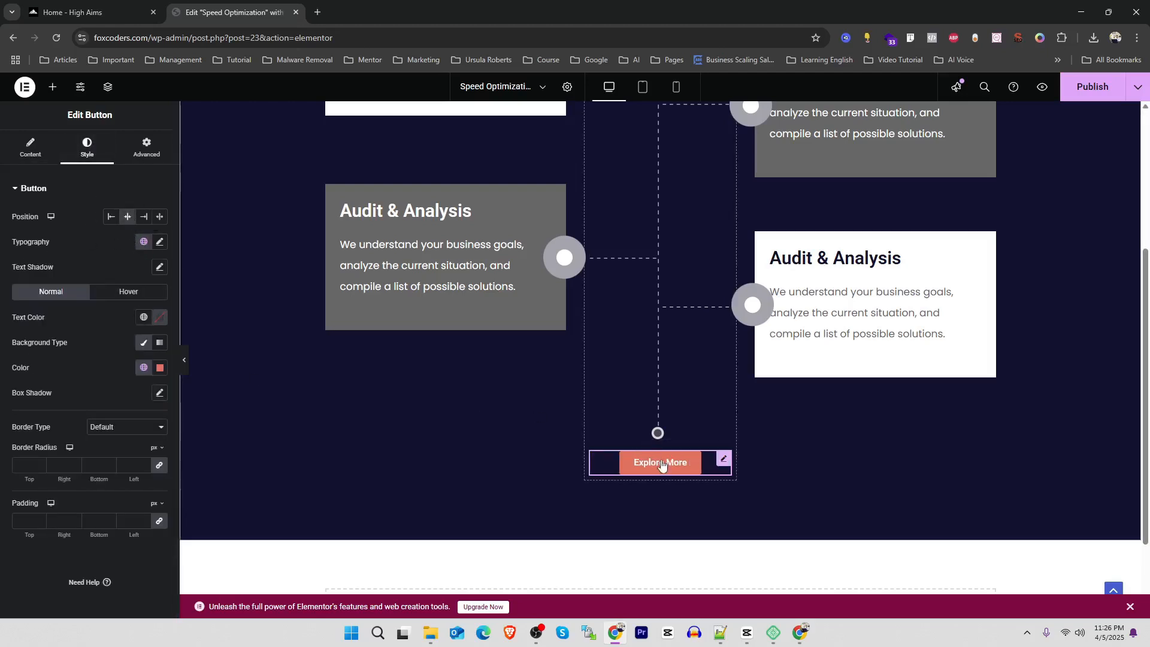
# Publish the page, review the whole timeline section in the page preview, and return to the High Aims page for comparison
pyautogui.click(1106, 94)
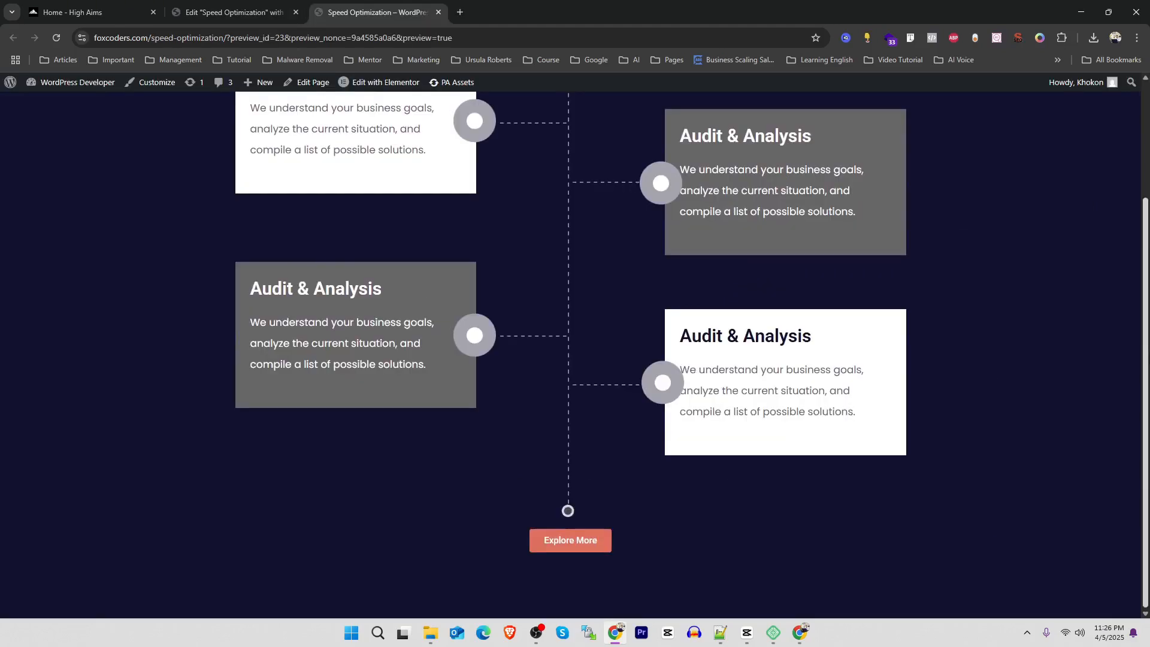
pyautogui.scroll(2, 585, 328)
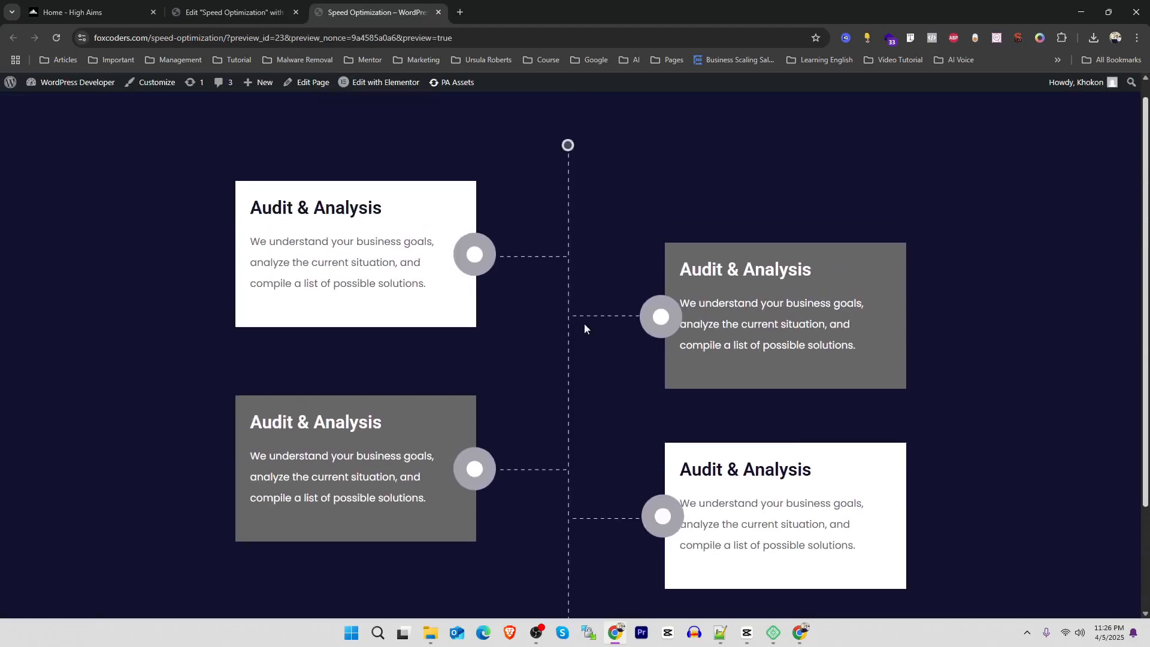
pyautogui.scroll(-2, 372, 359)
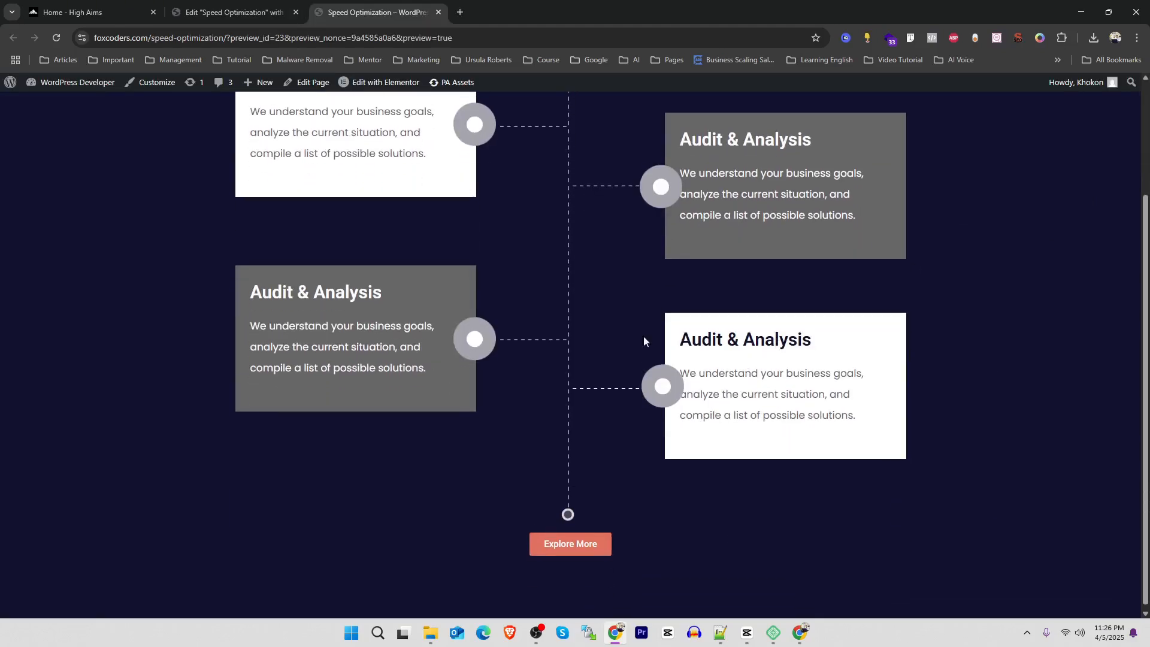
pyautogui.scroll(3, 645, 341)
pyautogui.click(222, 6)
pyautogui.click(128, 13)
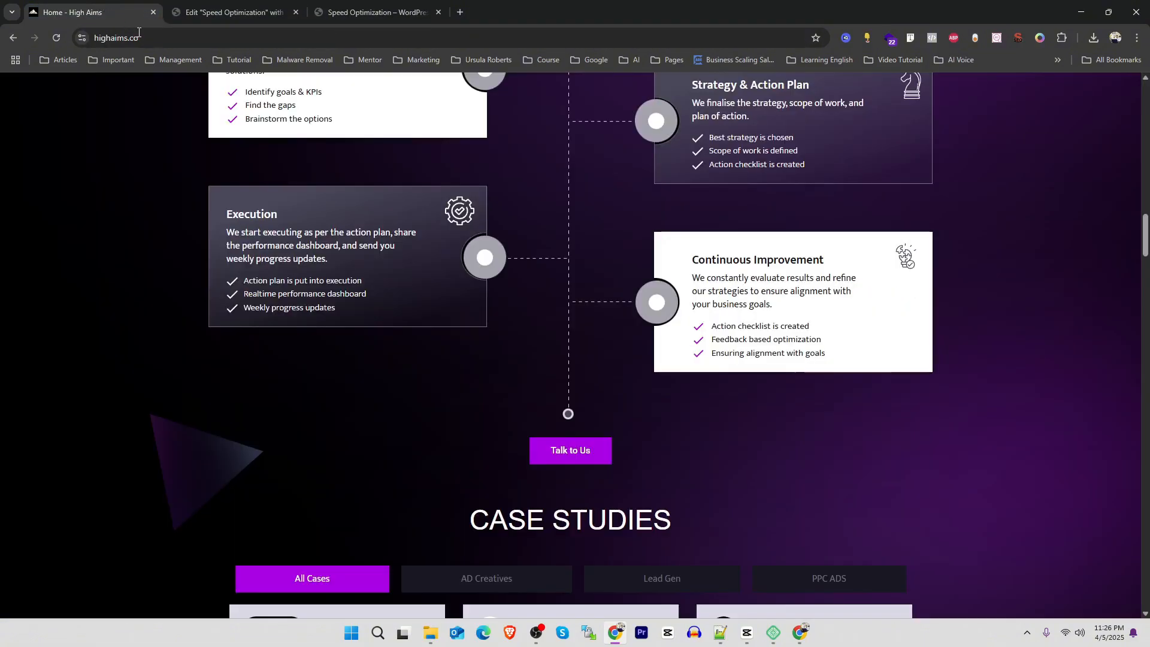